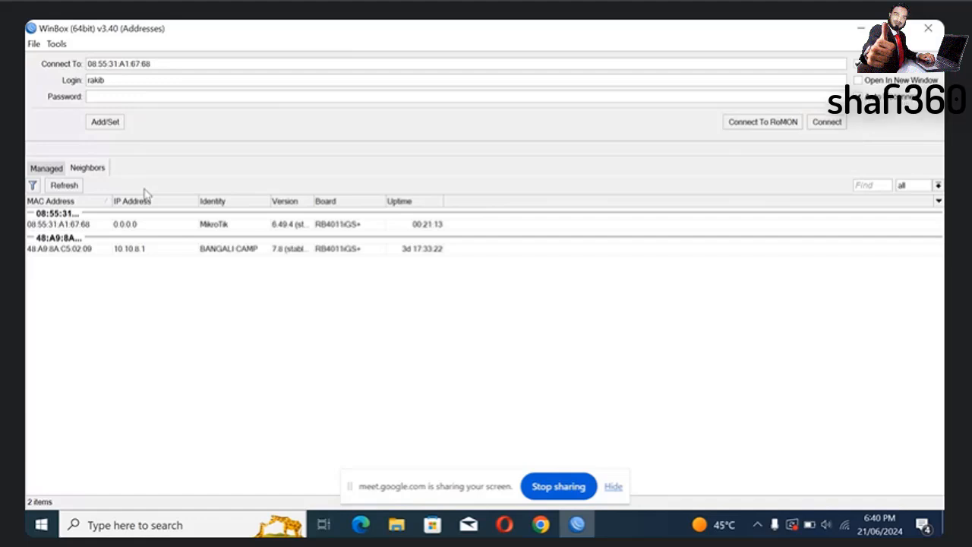
- Connect to the discovered MikroTik neighbor at IP 0.0.0.0, entering the login password
click(114, 224)
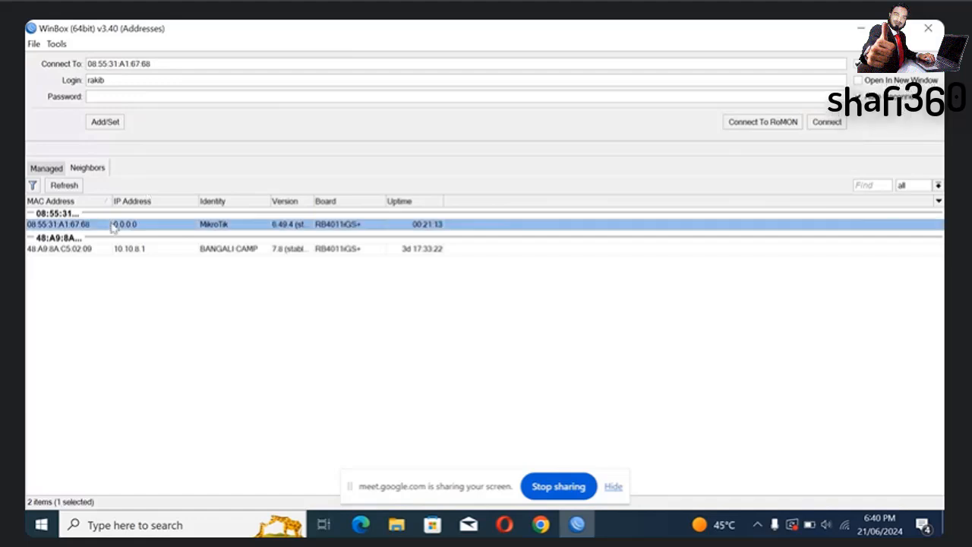
click(113, 96)
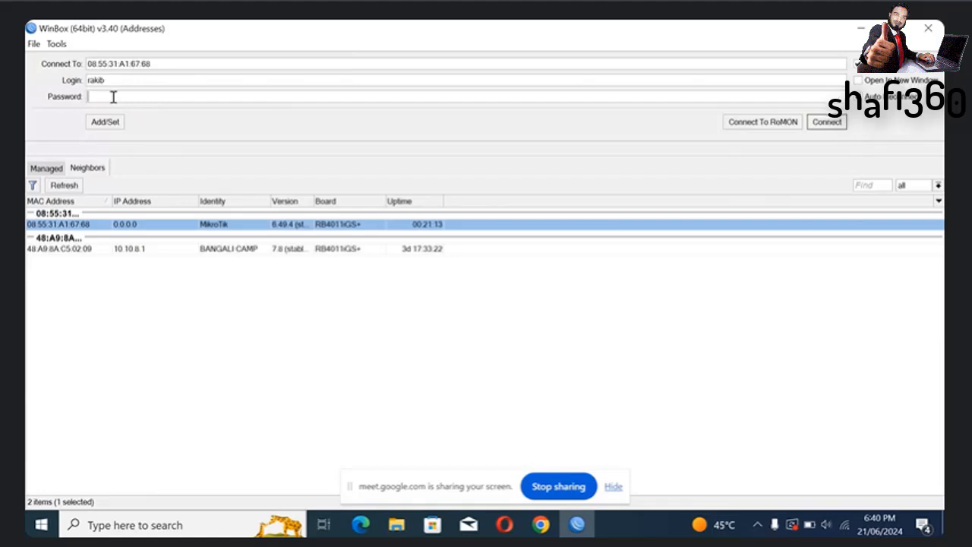
text(***)
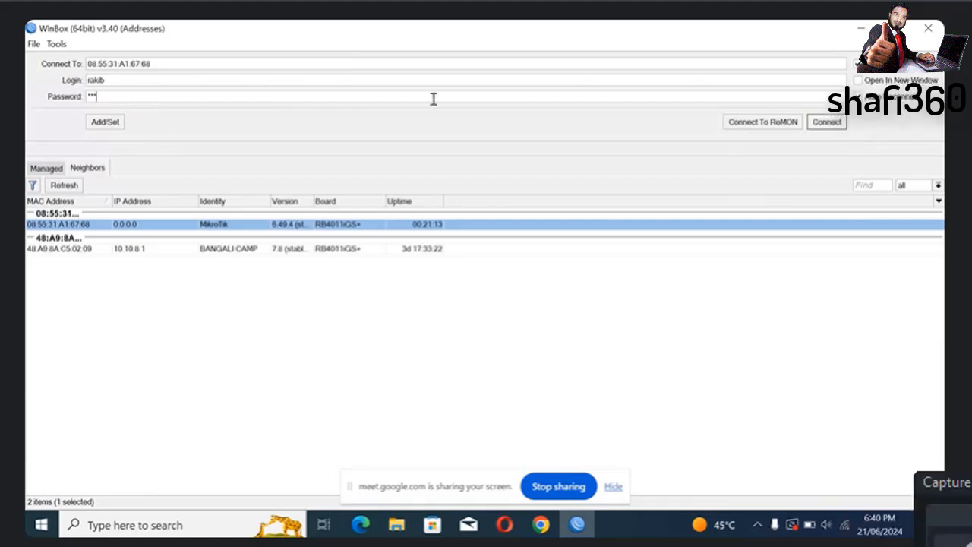
click(828, 122)
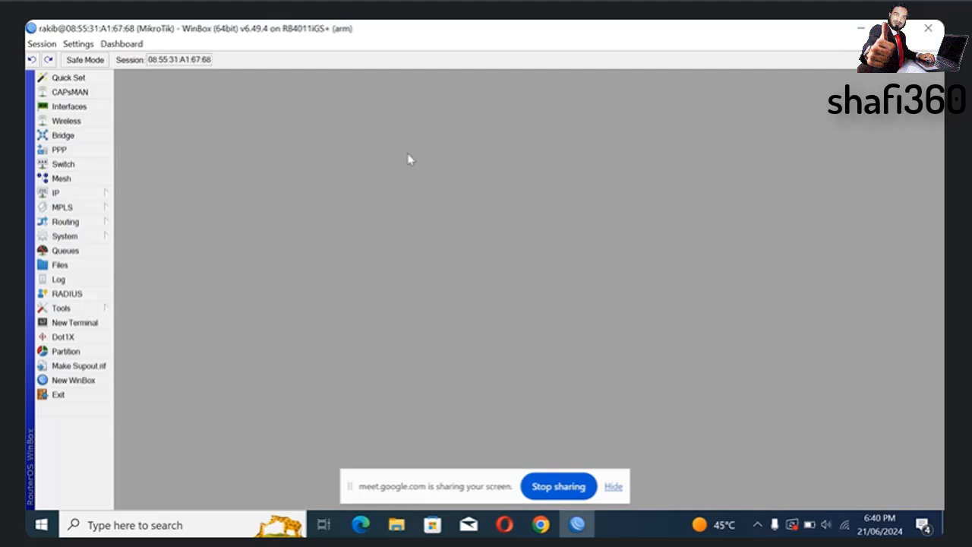
- Show the router's interface list at full size and rename the ether1 interface to ether1/uplink
click(94, 109)
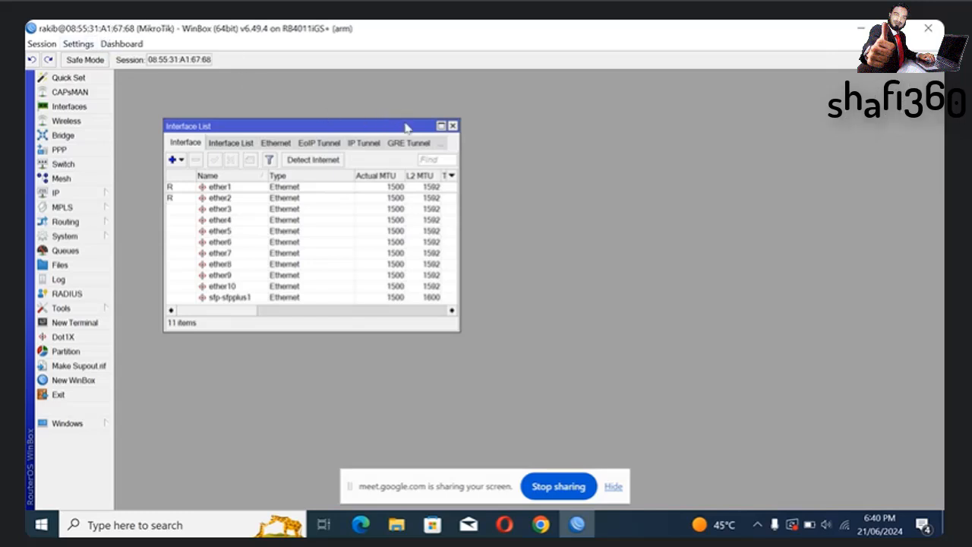
click(441, 126)
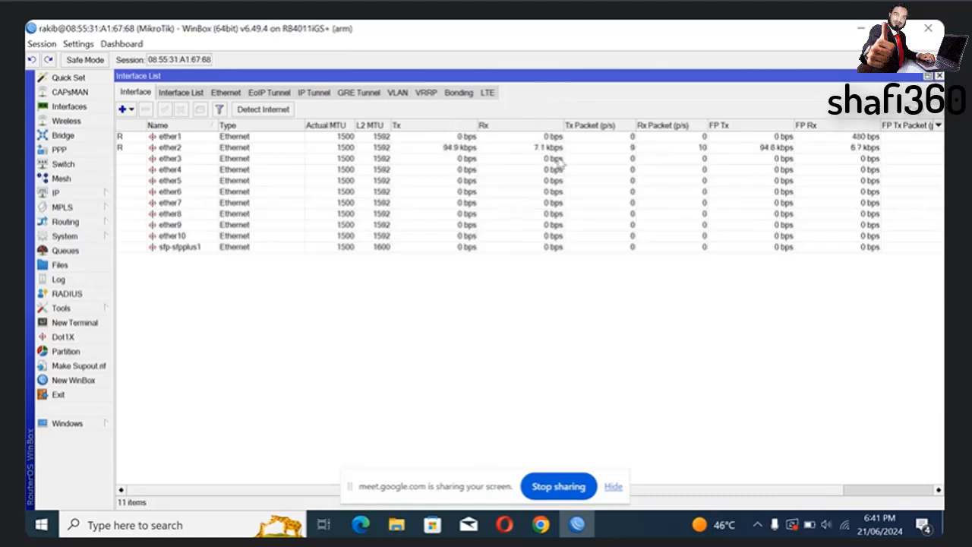
click(208, 137)
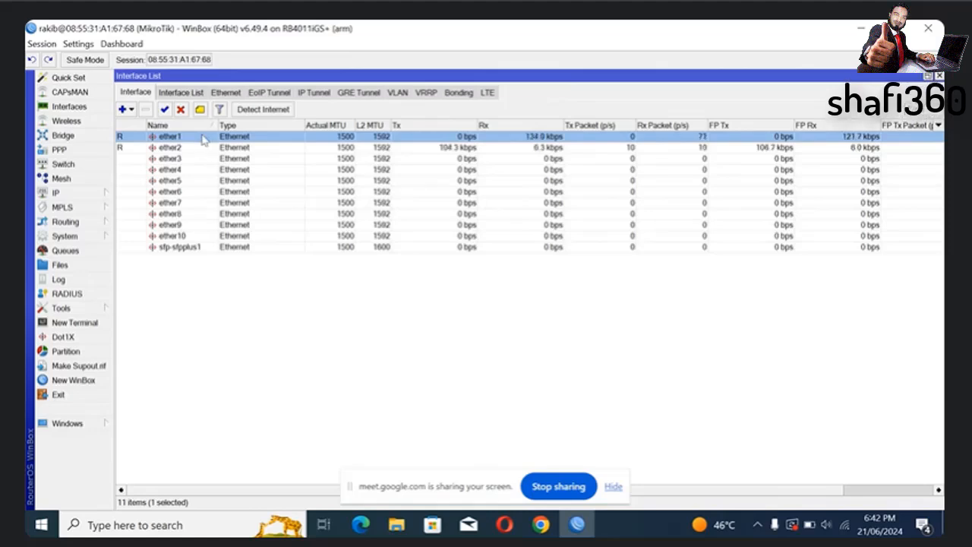
double_click(203, 139)
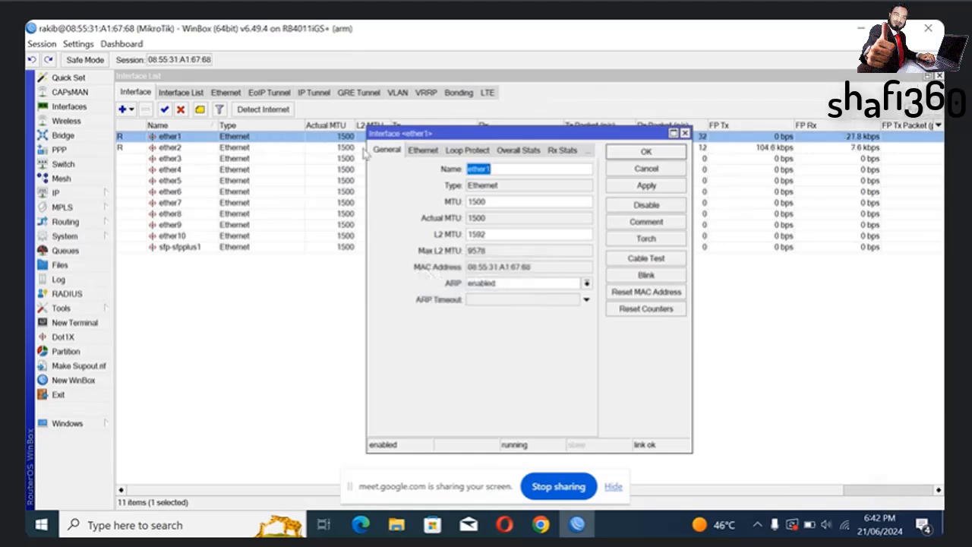
click(493, 172)
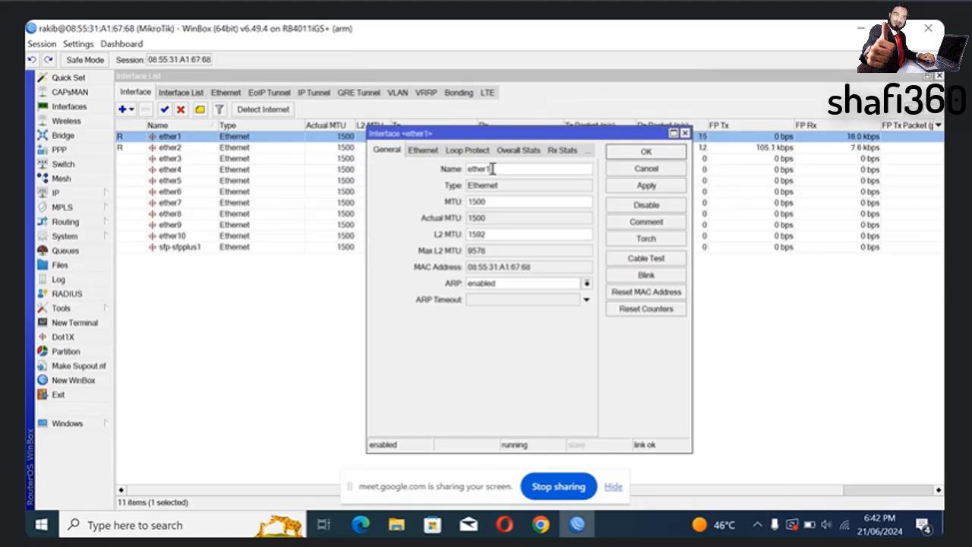
click(492, 169)
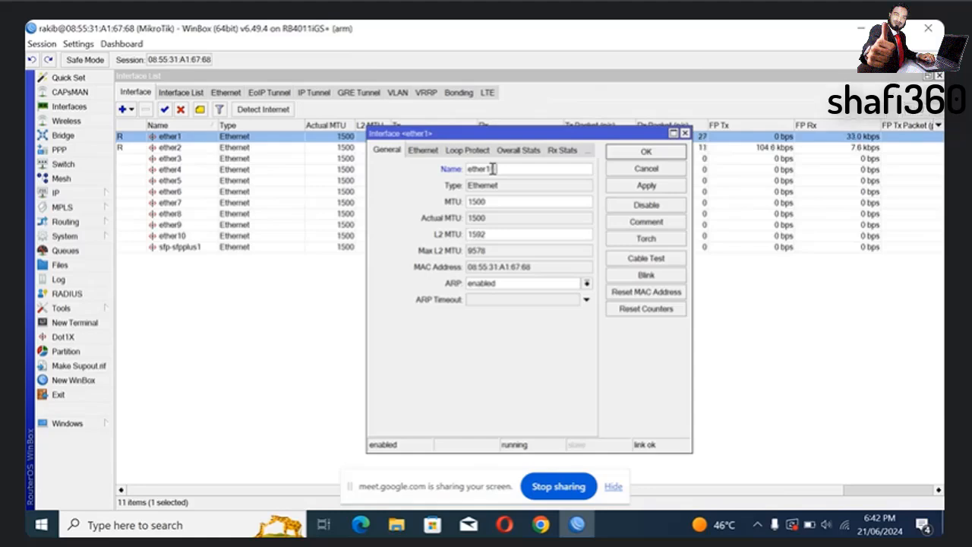
text(-ispl)
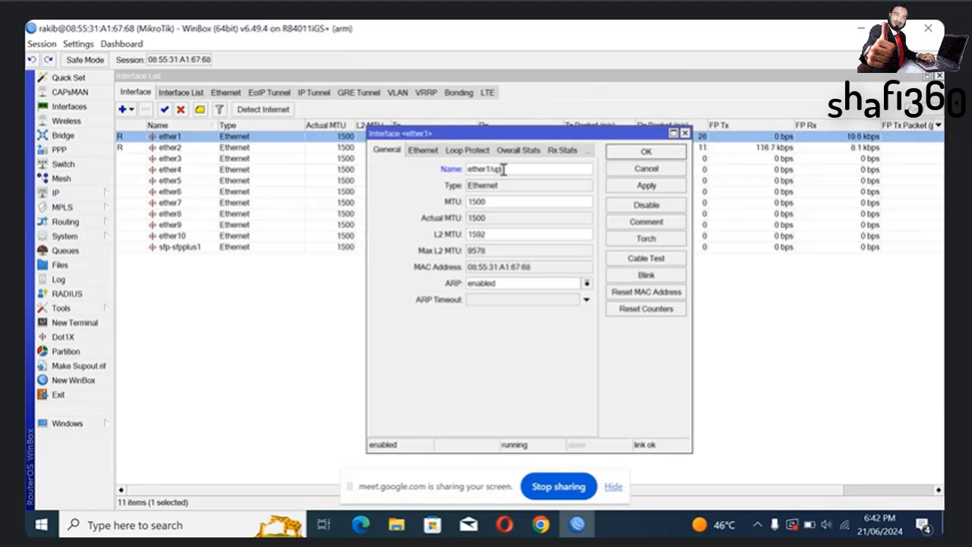
text(ink)
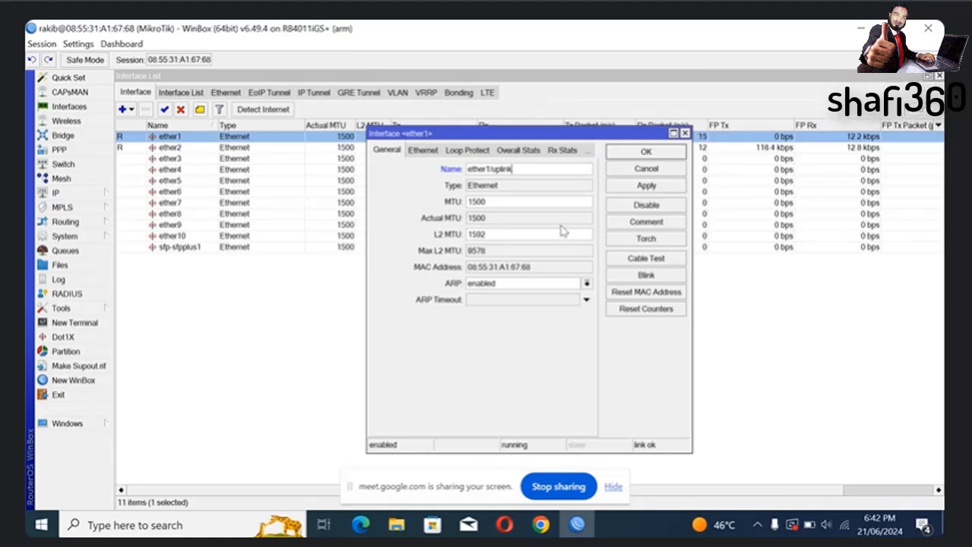
click(631, 189)
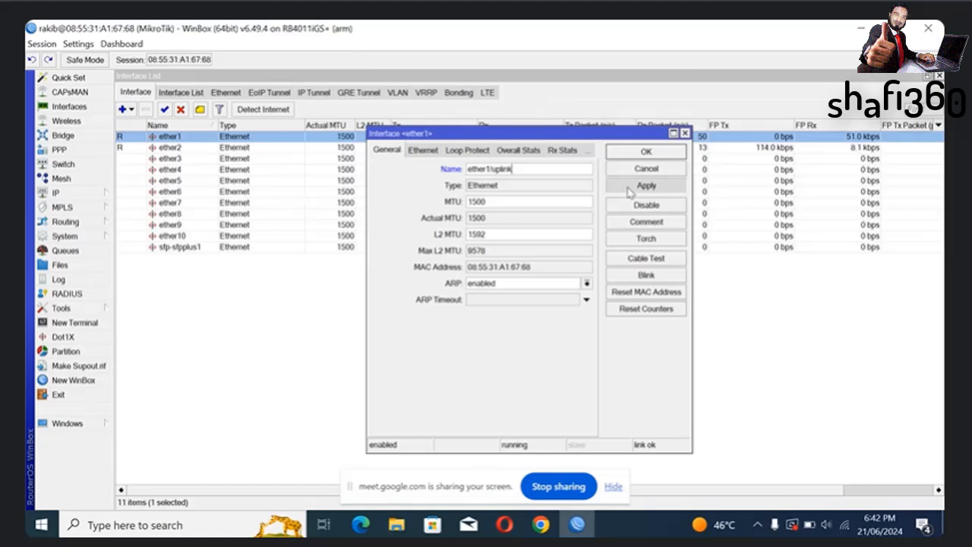
click(646, 153)
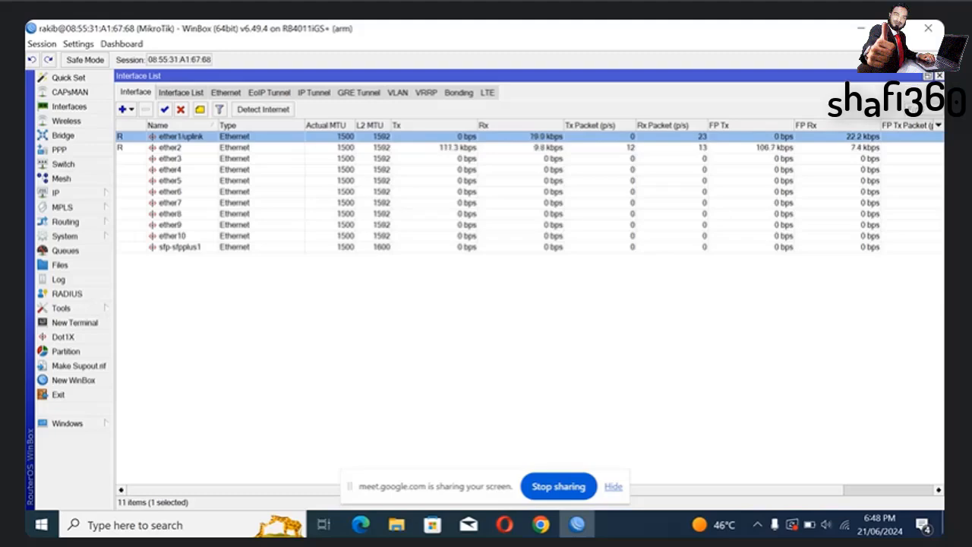
- Switch to the Google Meet call in Chrome, mute the presenting participant for everyone, and return to WinBox
click(541, 524)
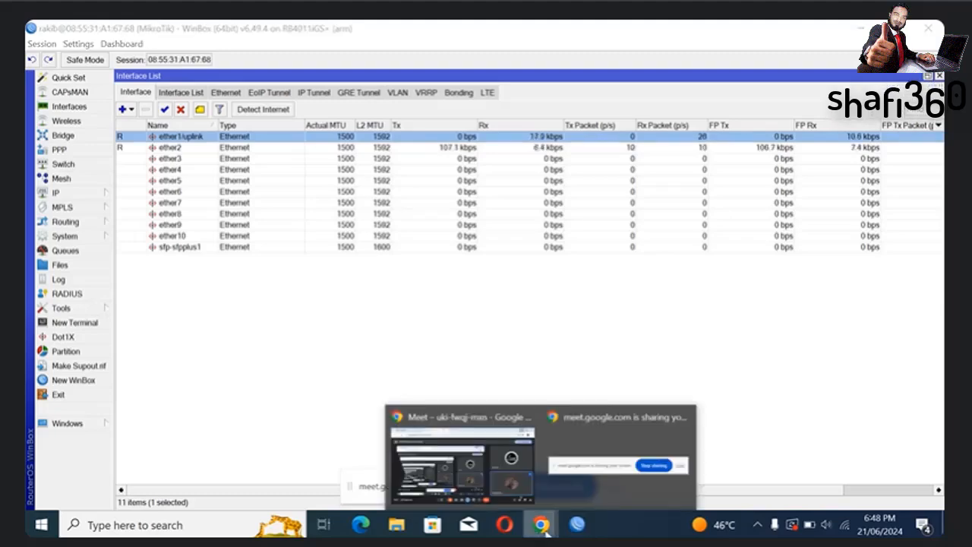
click(490, 471)
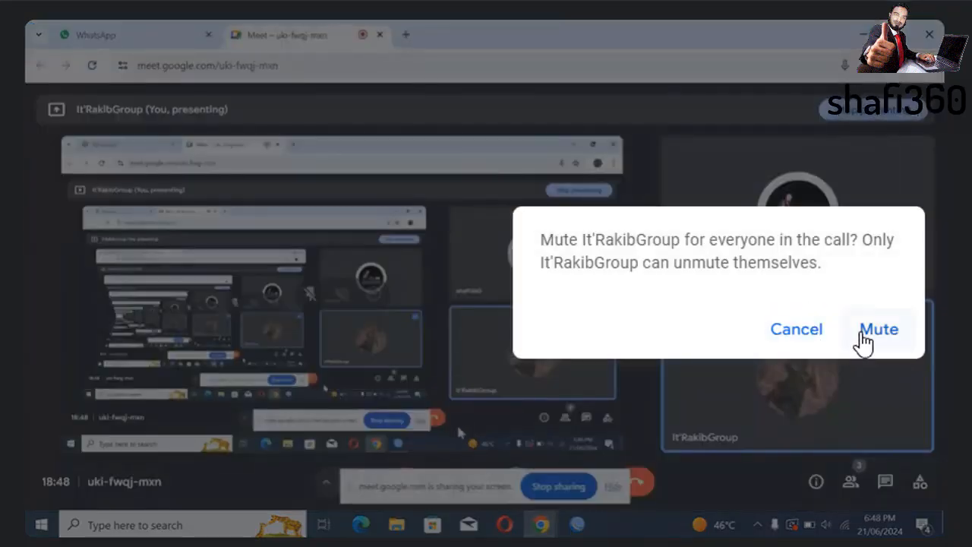
click(863, 330)
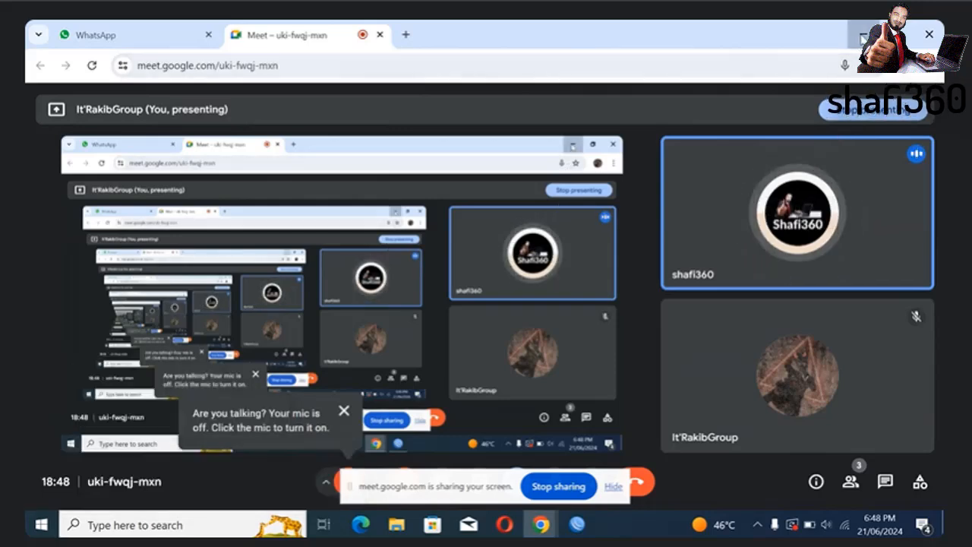
click(862, 34)
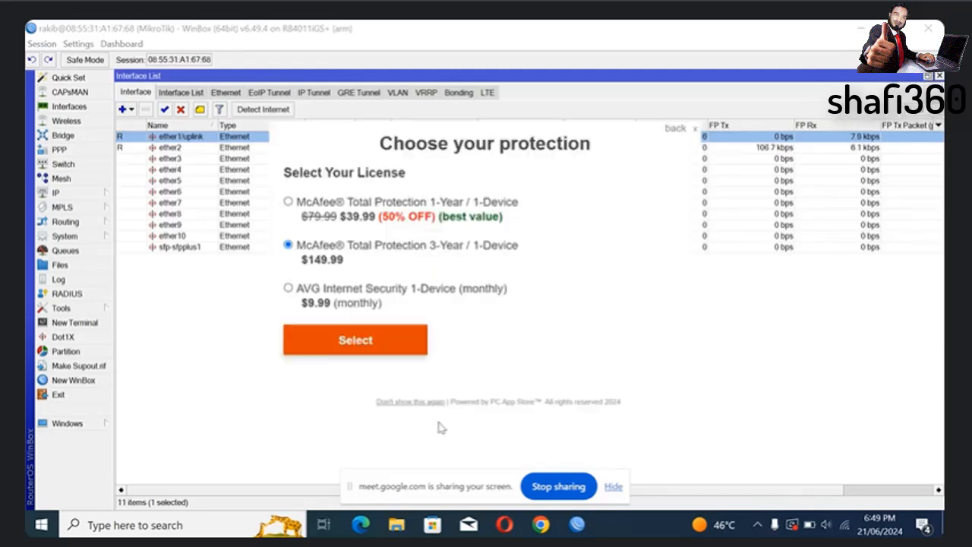
- Permanently dismiss the "Choose your protection" advertisement so it is not shown again
click(417, 405)
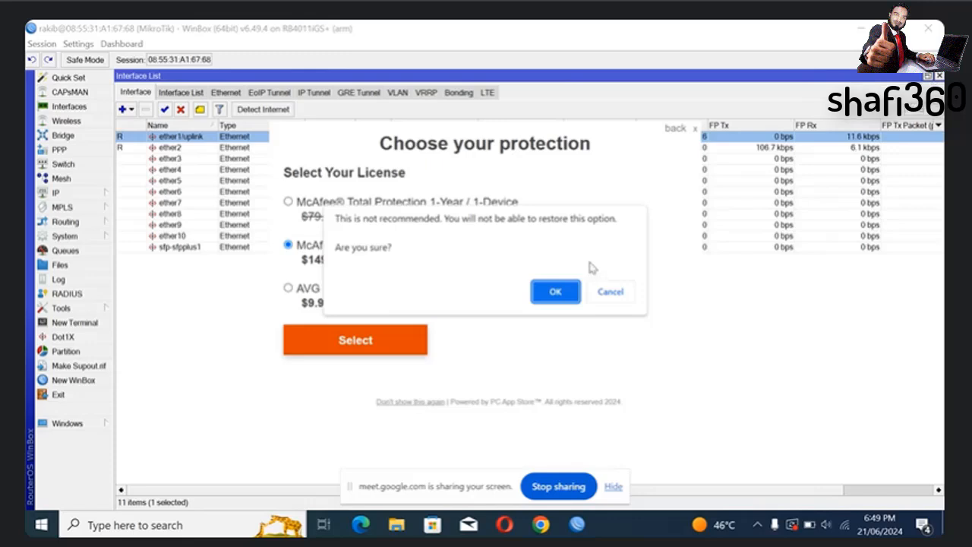
click(557, 293)
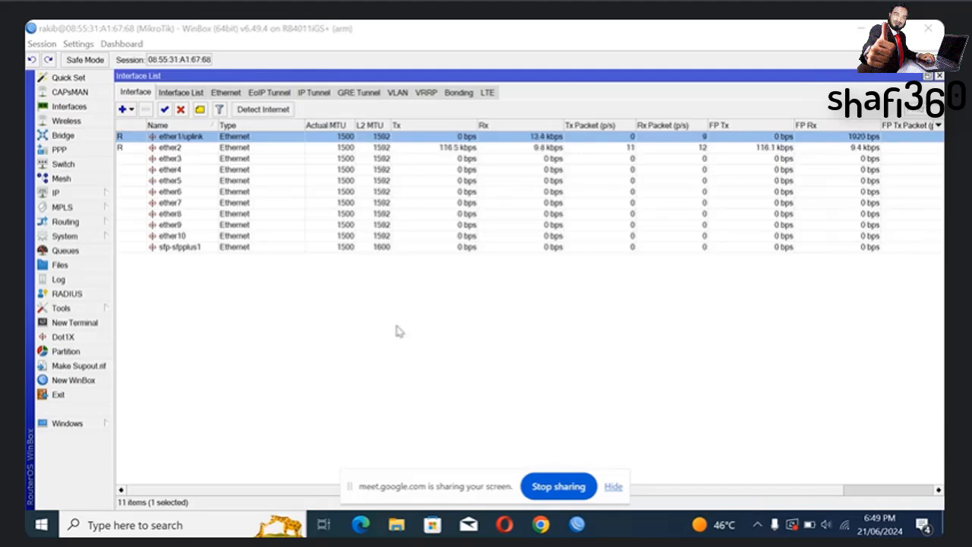
- Add a DHCP client on the ether1/uplink interface and close the DHCP client list
click(85, 195)
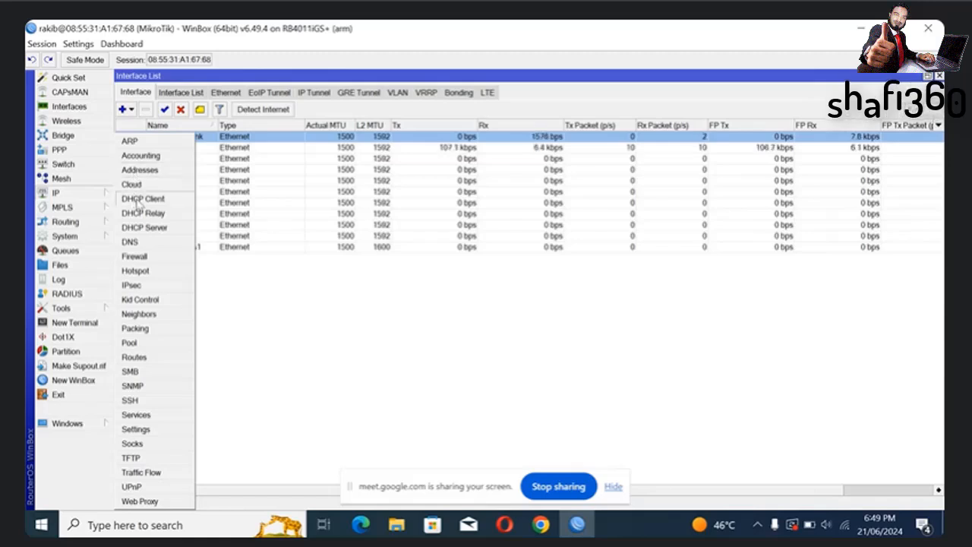
click(138, 201)
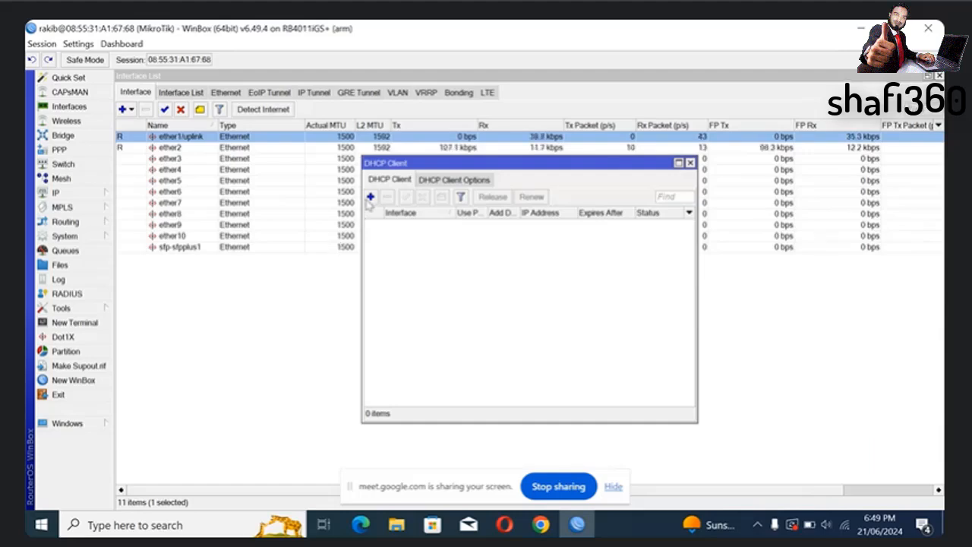
click(370, 198)
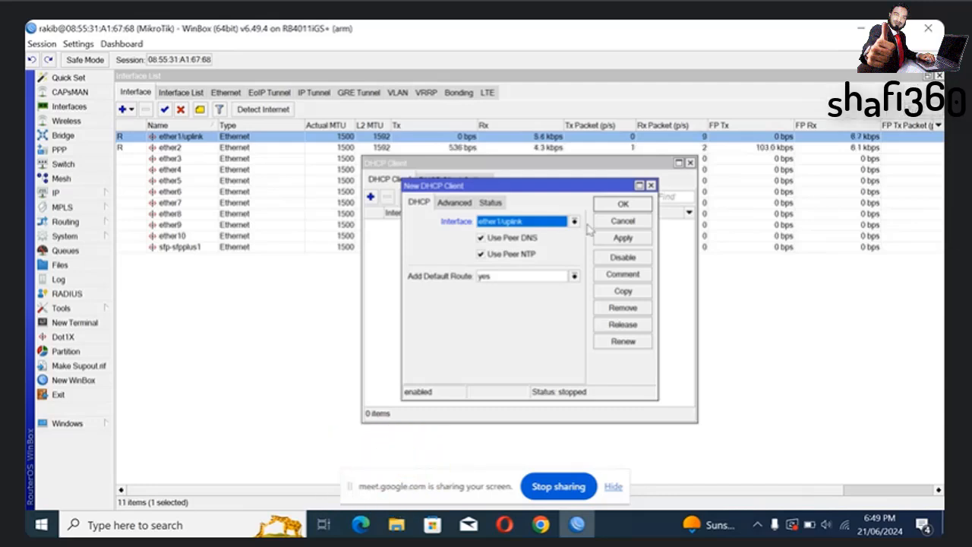
click(622, 239)
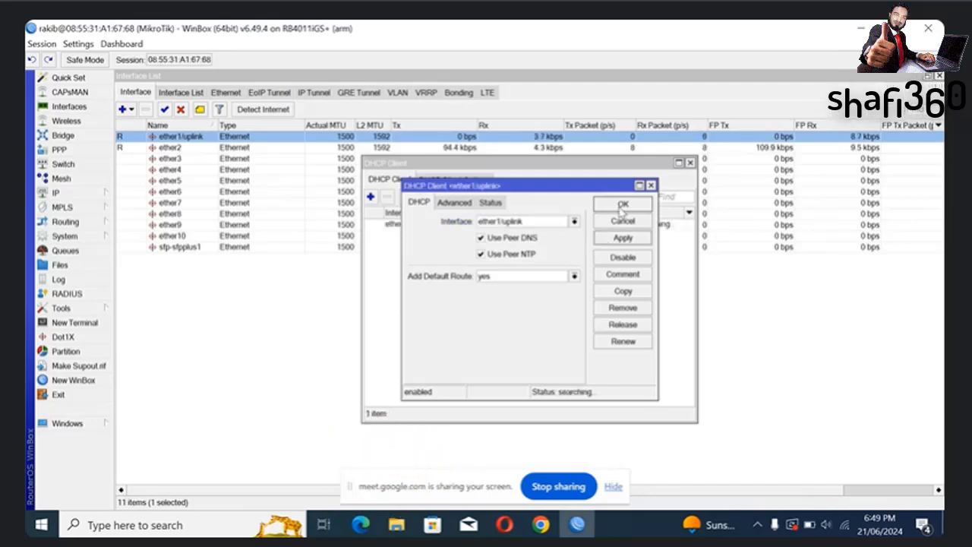
click(622, 205)
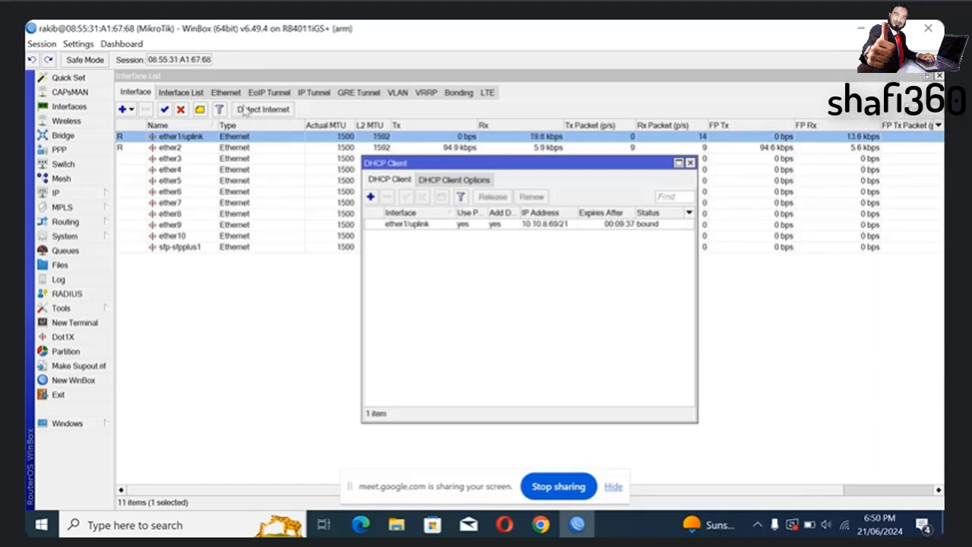
click(689, 163)
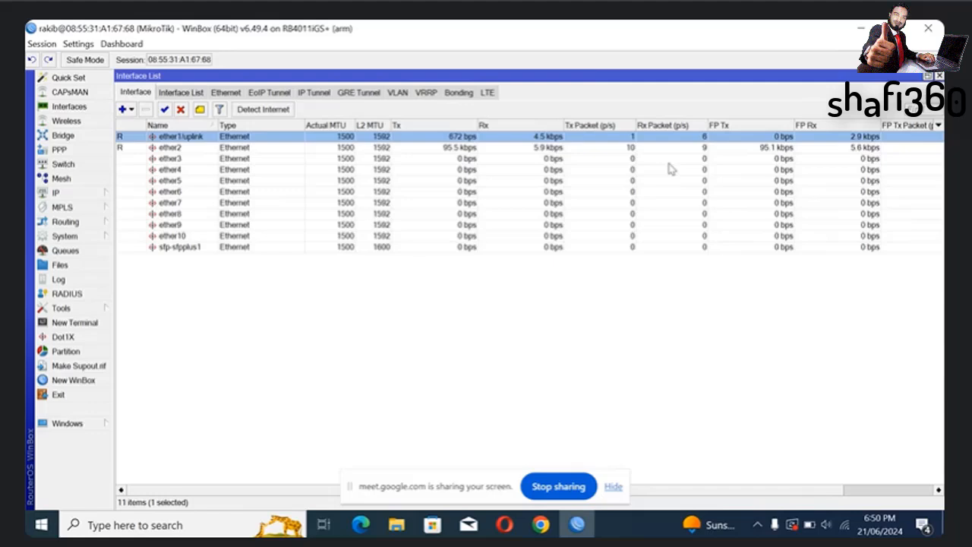
- Set the router's DNS server to 1.1.1.1 and apply the DNS settings
click(55, 194)
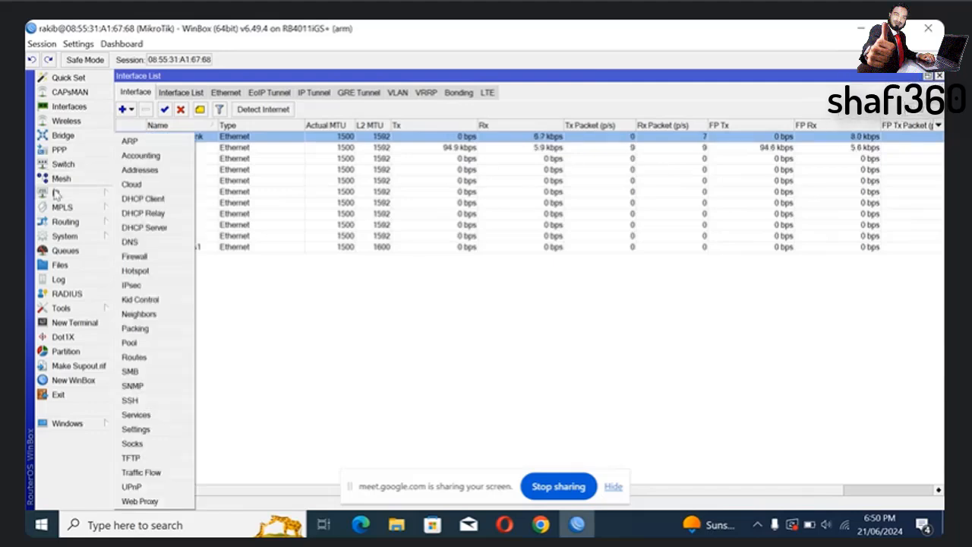
click(129, 242)
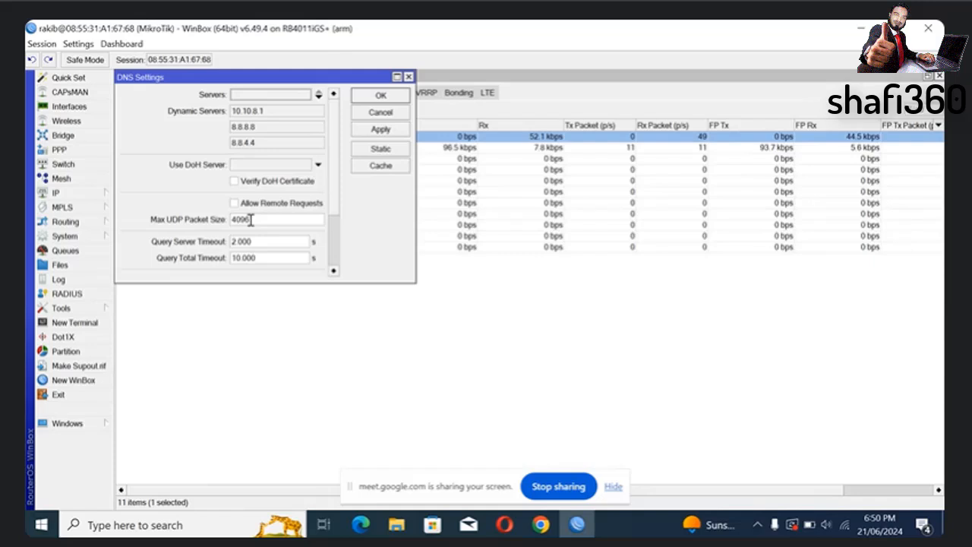
click(260, 94)
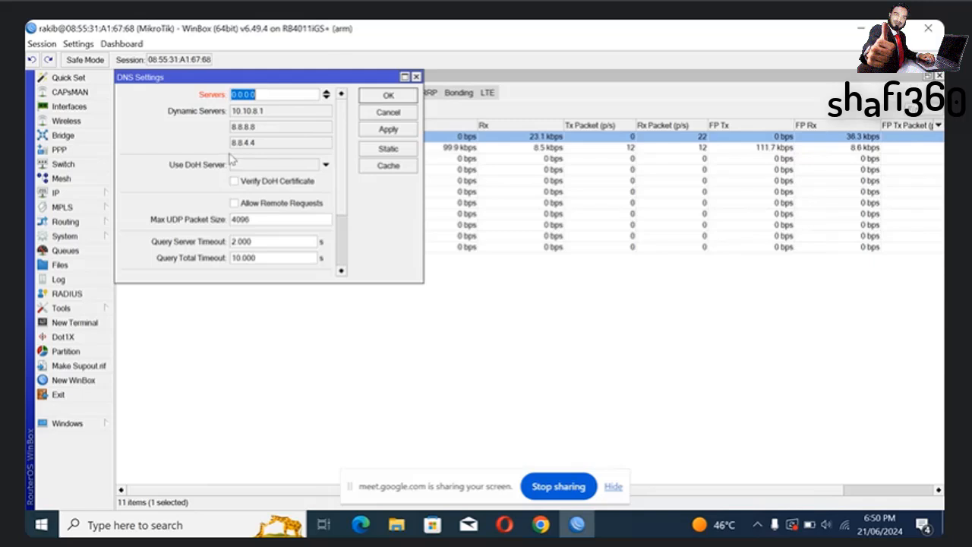
key(BackSpace)
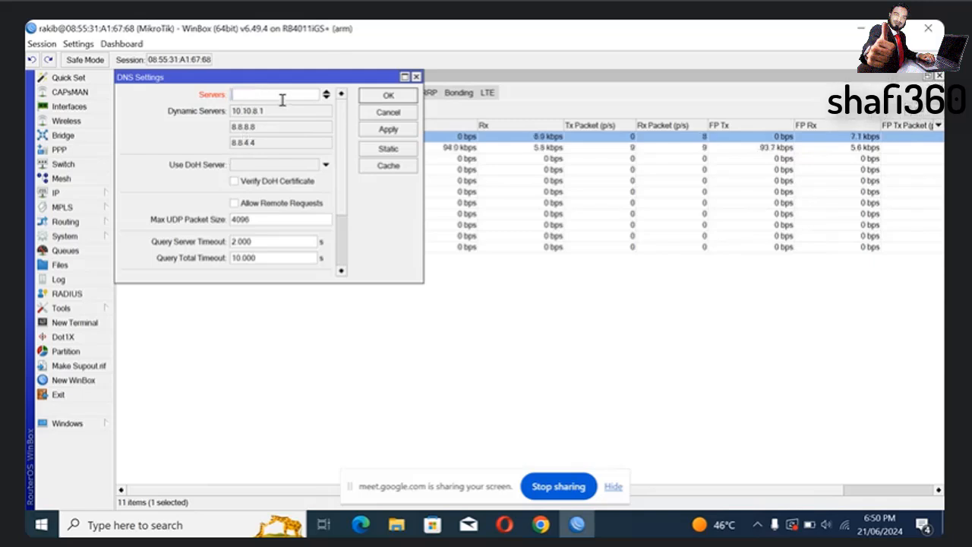
text(1)
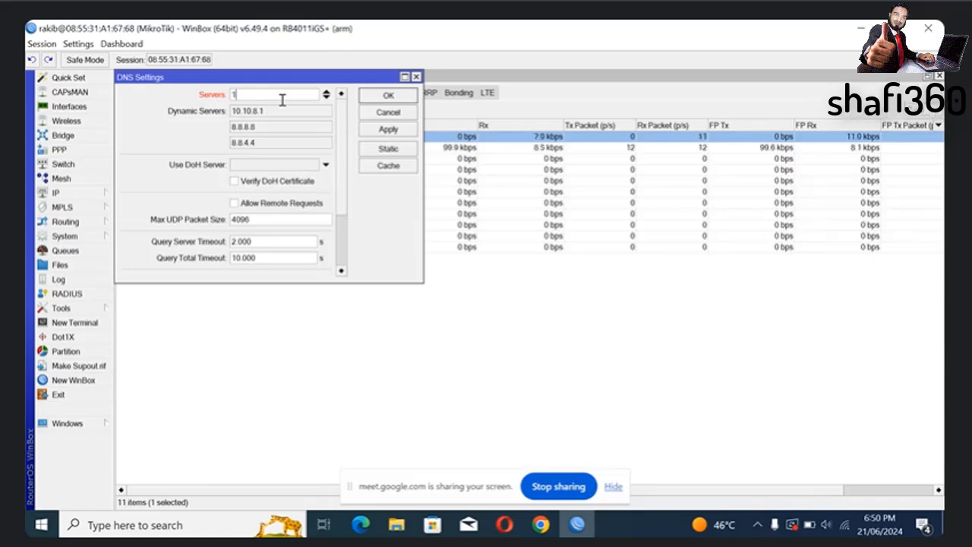
text(.1.1.1)
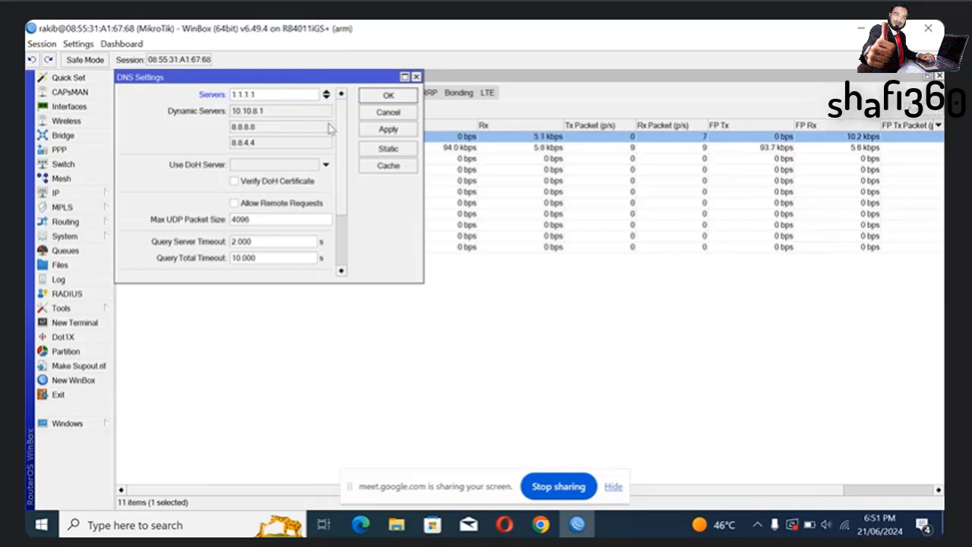
click(376, 133)
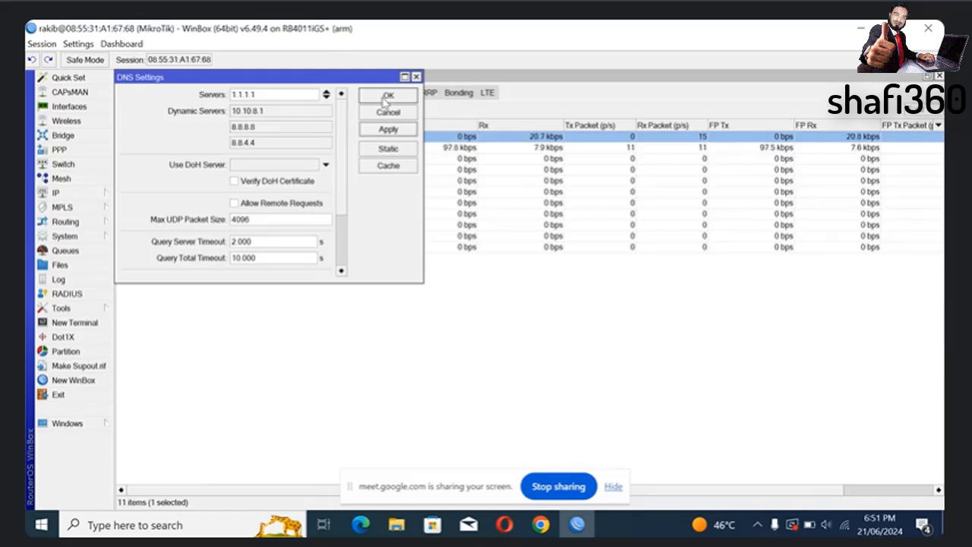
click(387, 99)
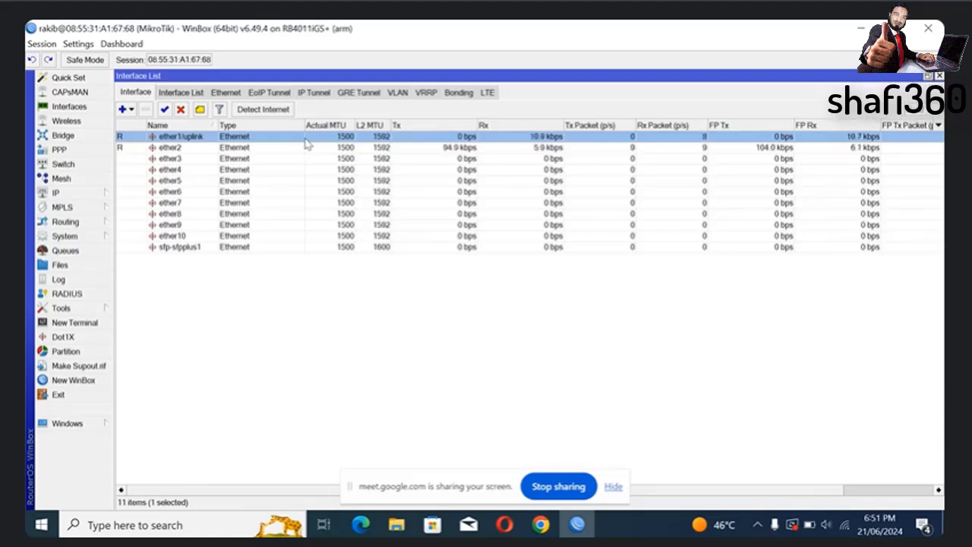
- Open a new router terminal and ping 1.1.1.1 to test internet connectivity
click(64, 327)
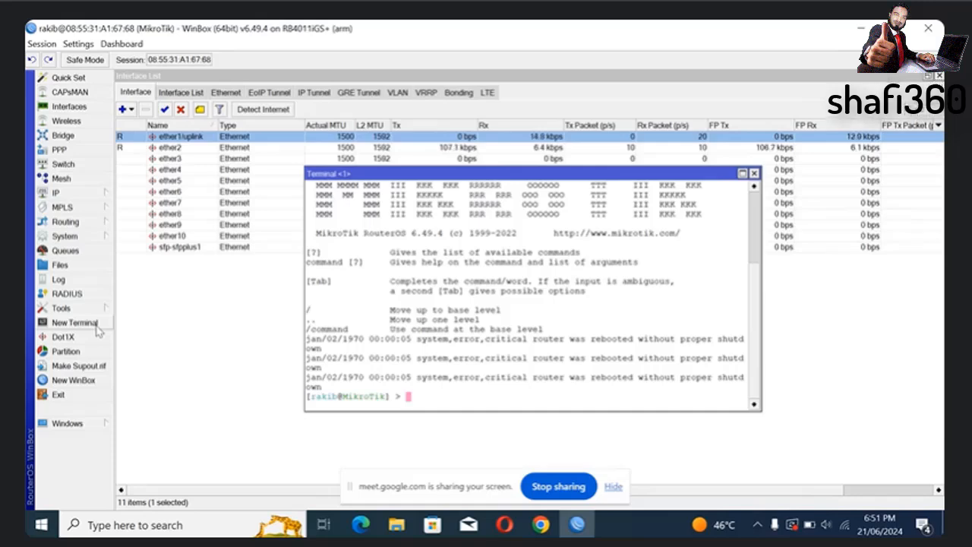
text(pin)
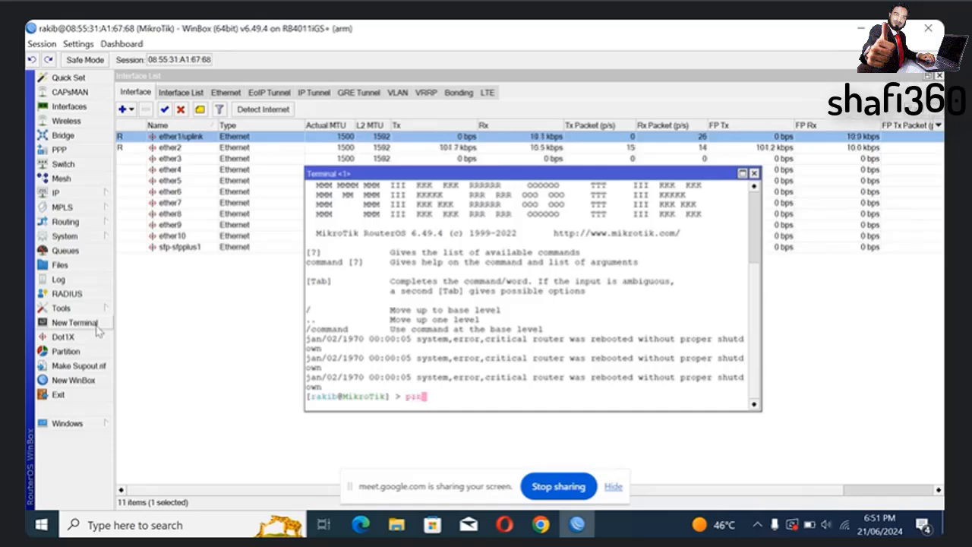
text(g)
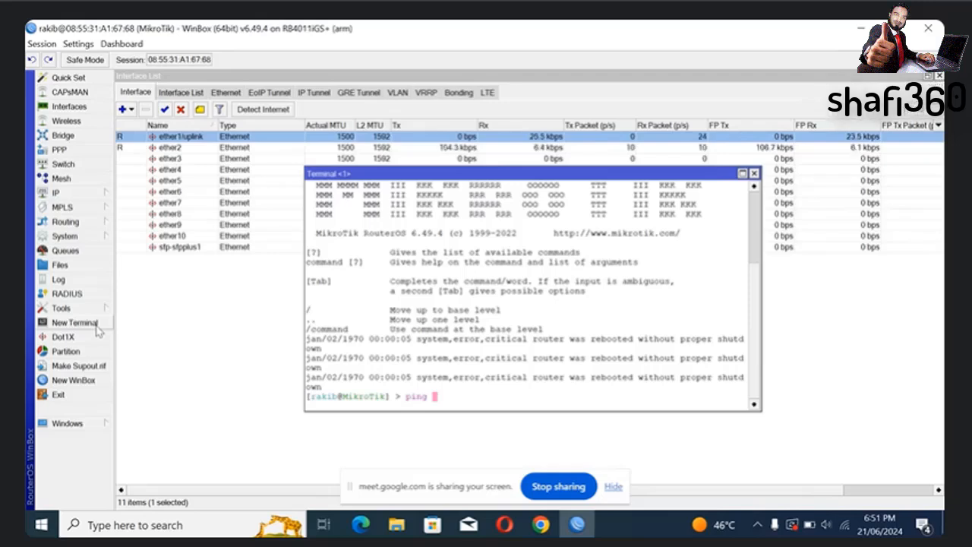
text( 8)
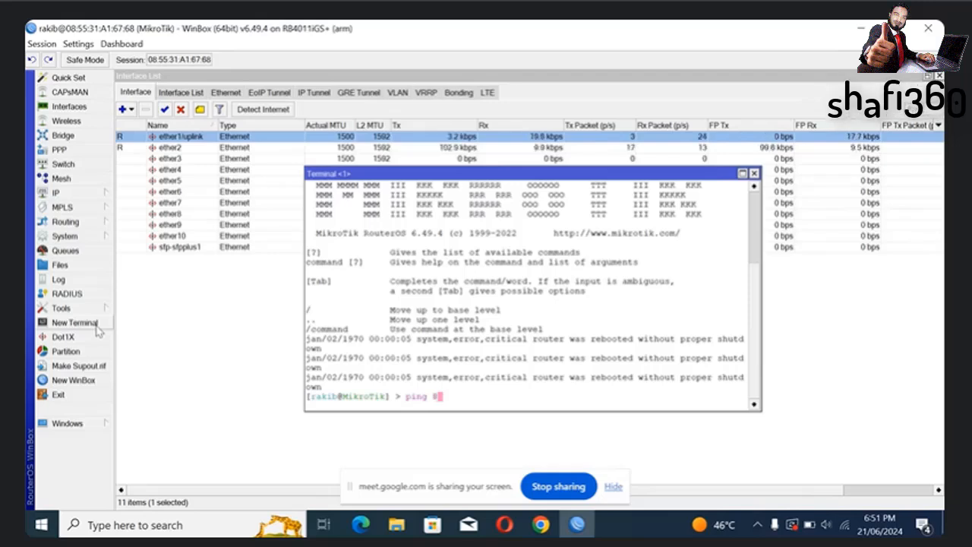
key(BackSpace)
text(1.1)
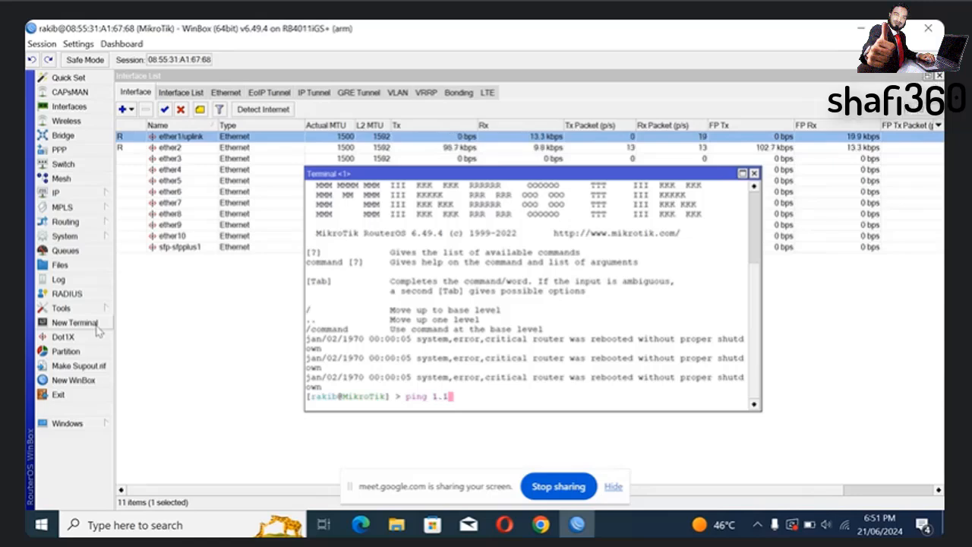
text(.1.1)
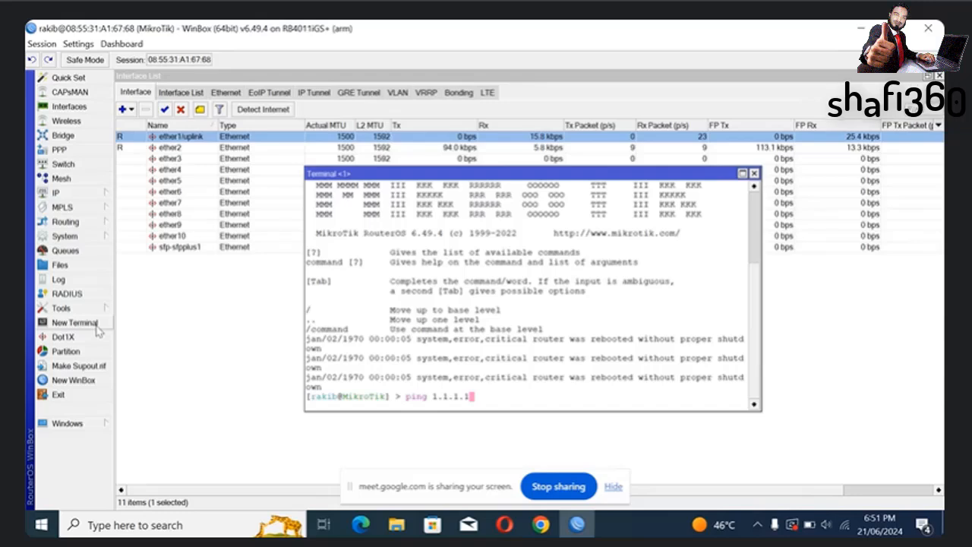
key(Return)
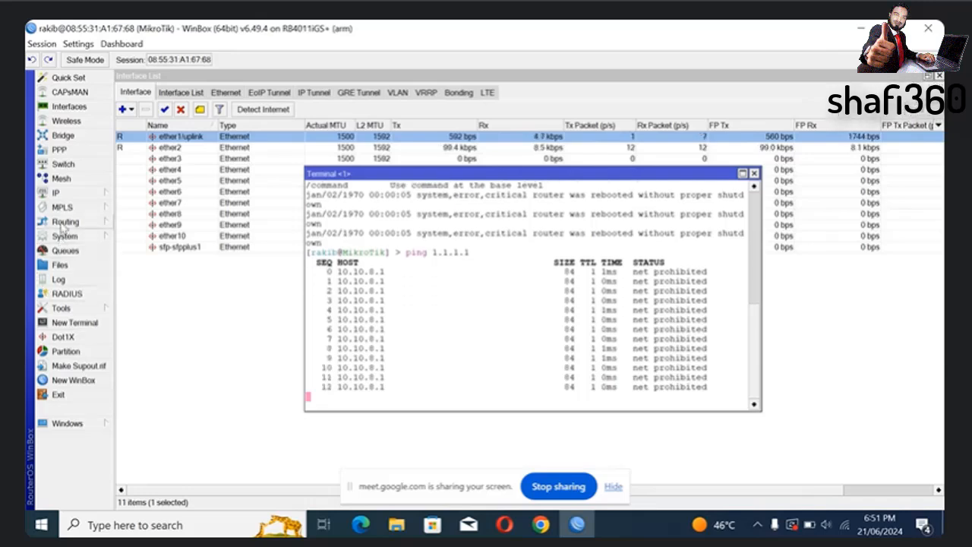
- Start a new firewall NAT rule in the srcnat chain with ether1/uplink as the outgoing interface
click(67, 194)
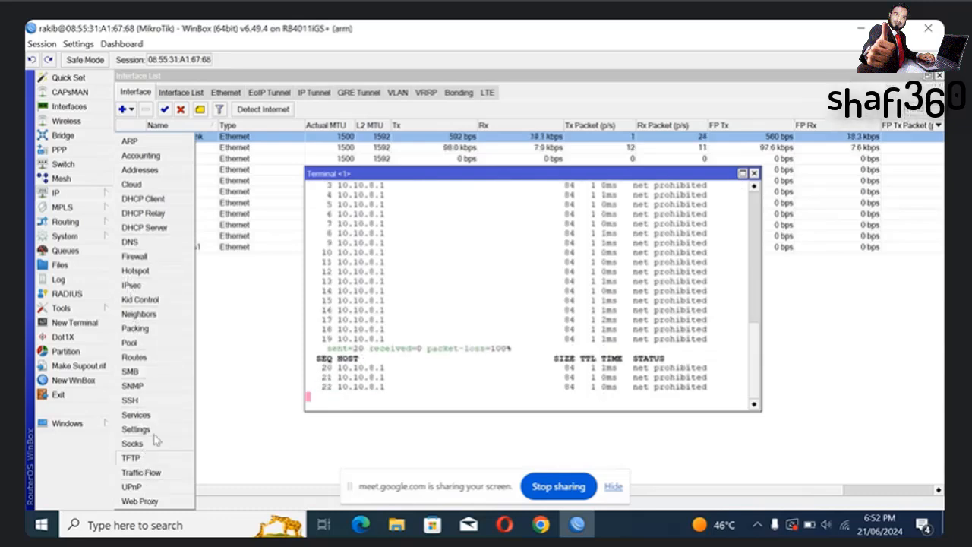
click(150, 259)
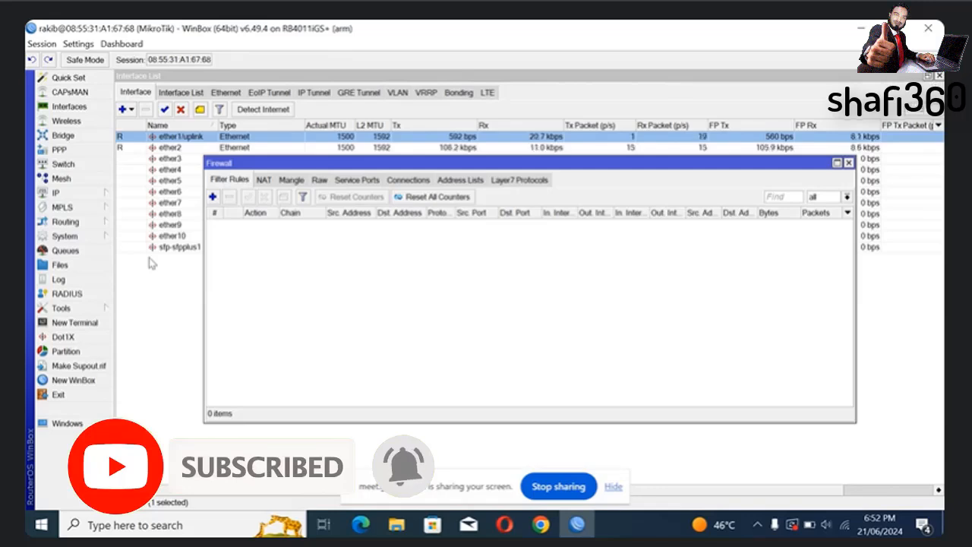
click(266, 181)
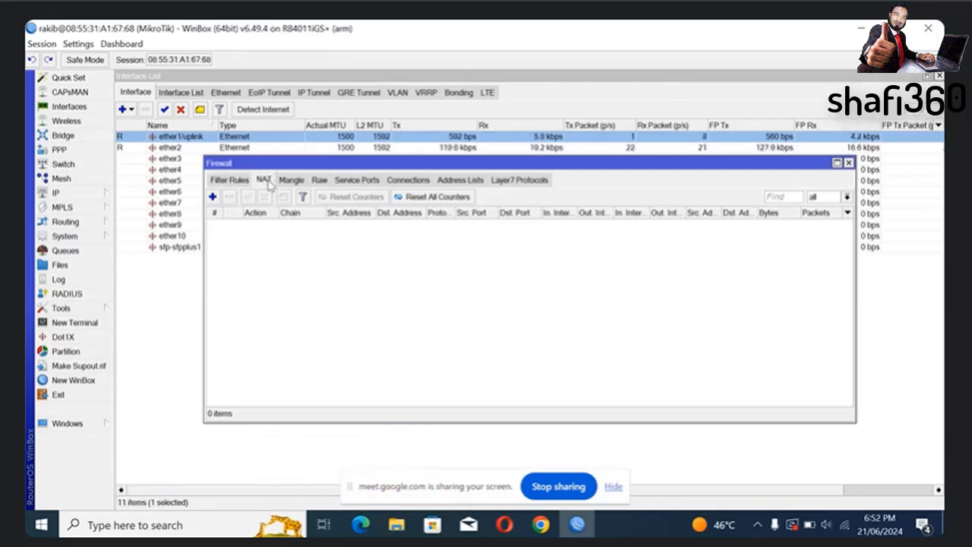
click(213, 197)
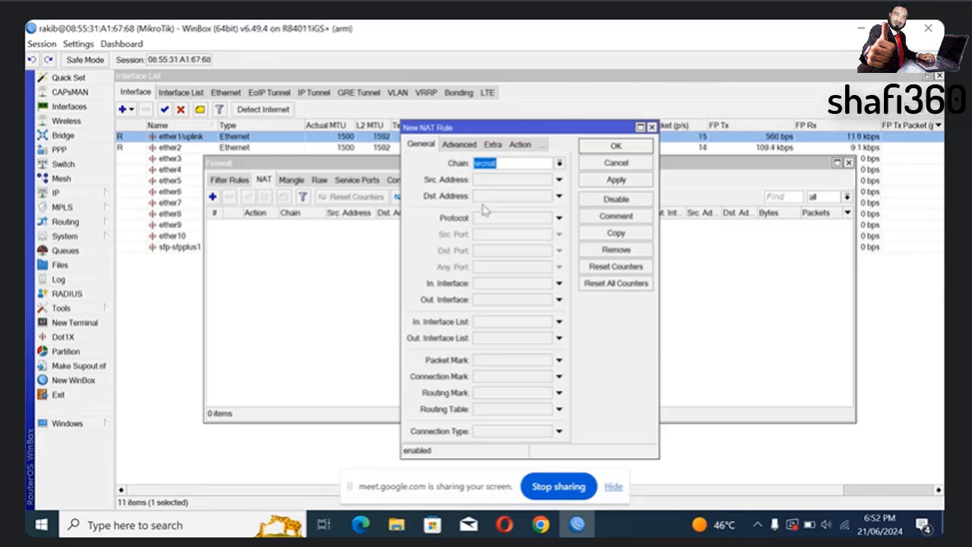
click(481, 302)
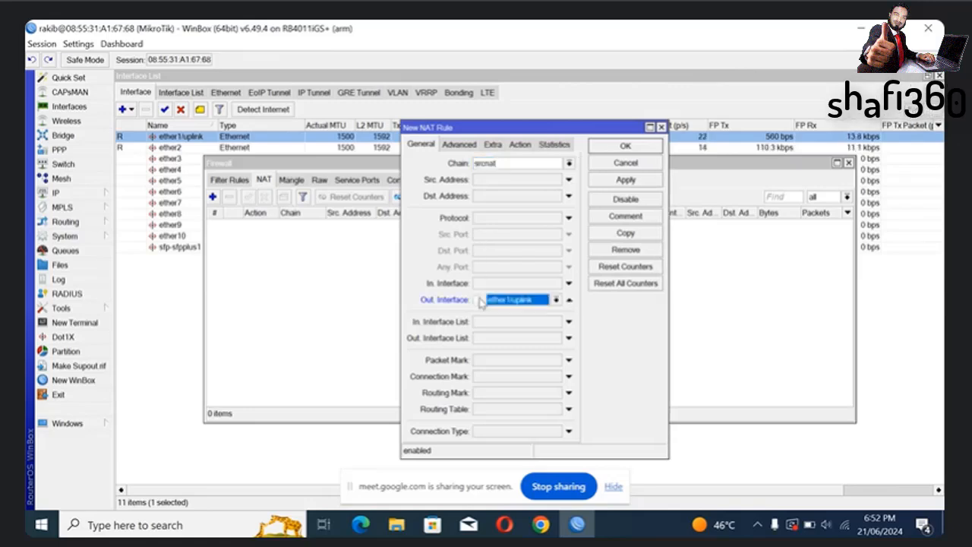
click(540, 303)
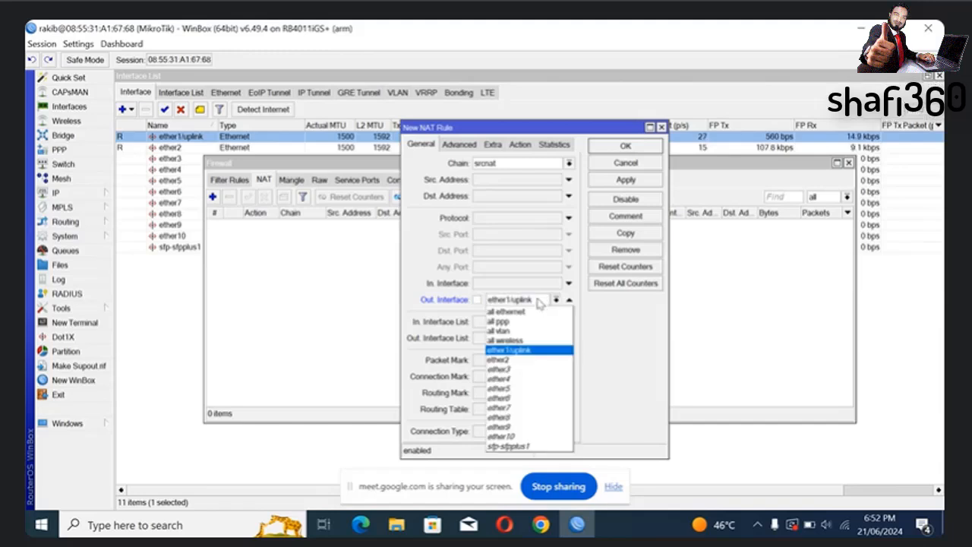
click(538, 303)
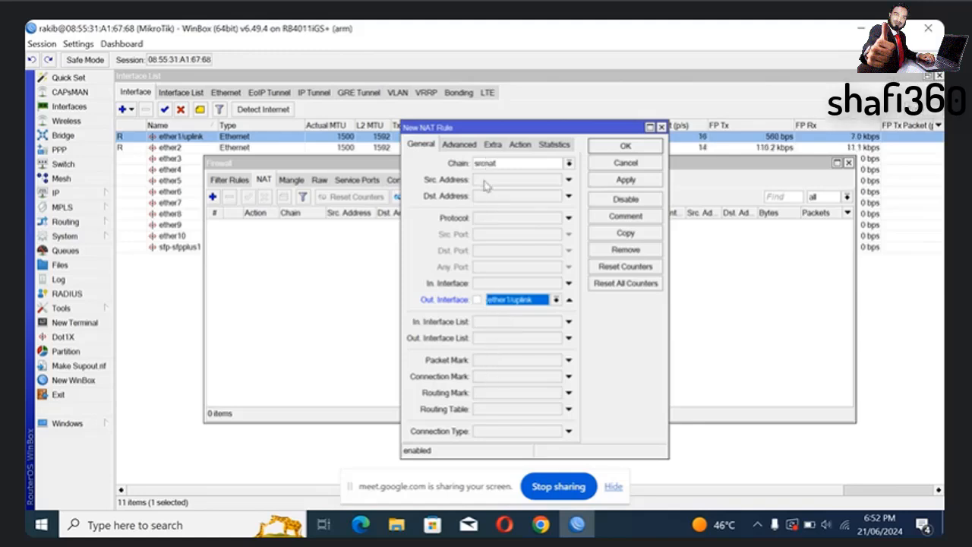
- Set the new NAT rule's action to masquerade, then apply and save the rule
click(462, 144)
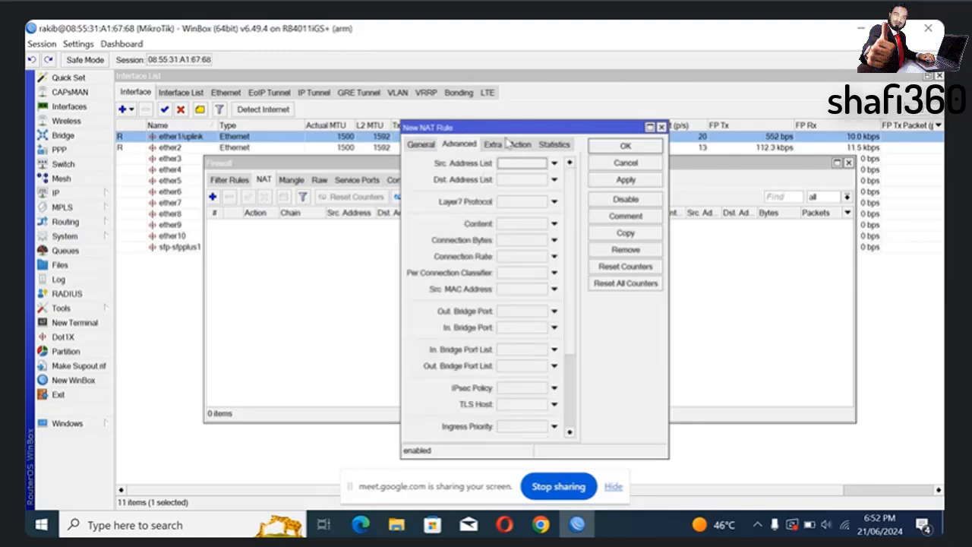
click(519, 144)
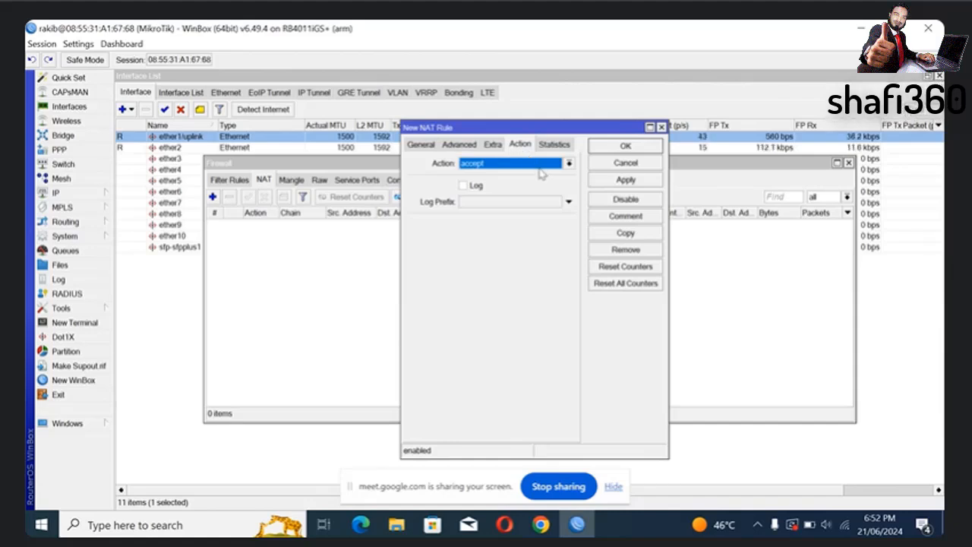
click(542, 168)
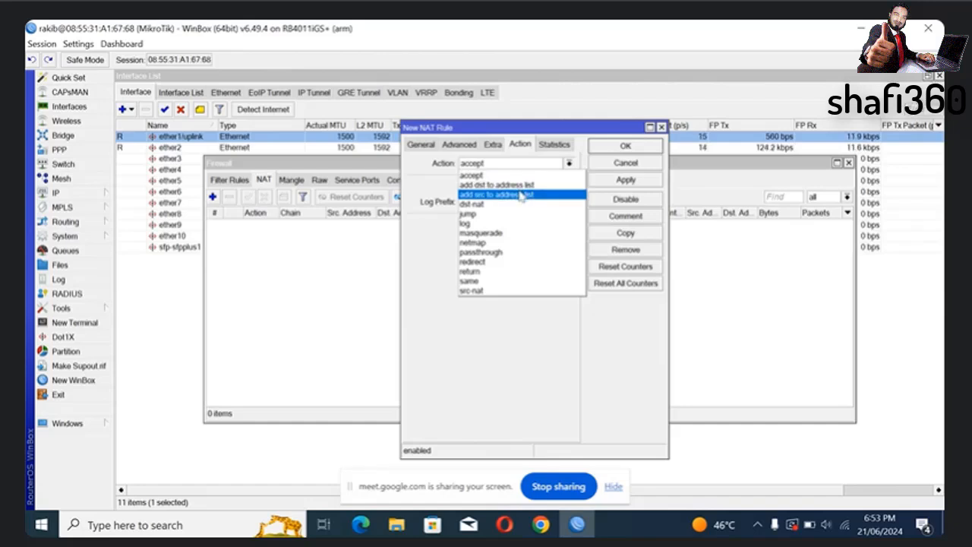
click(506, 237)
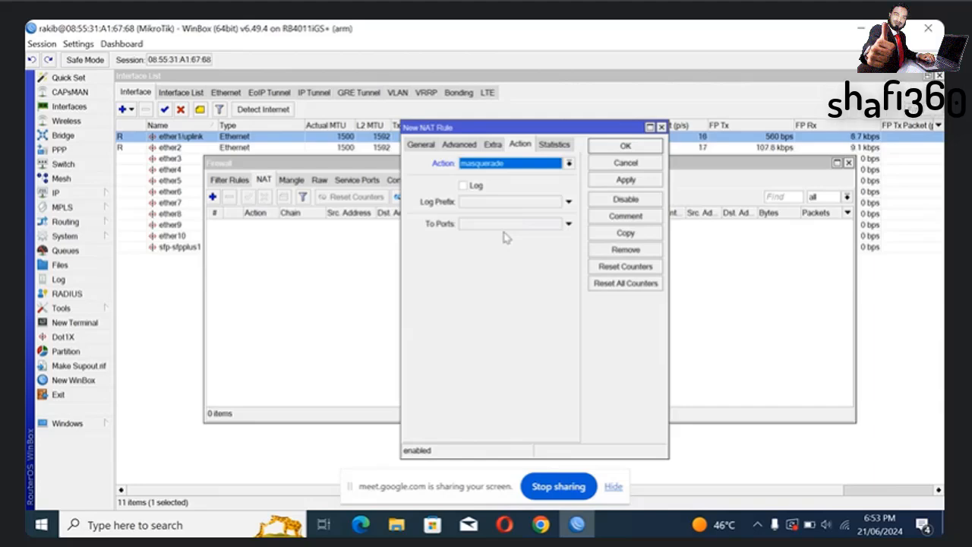
click(623, 180)
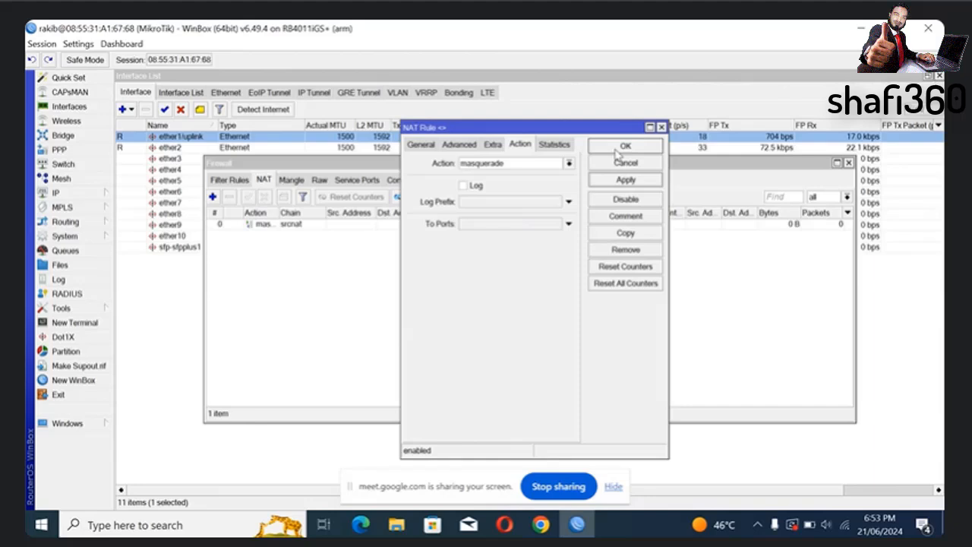
click(623, 147)
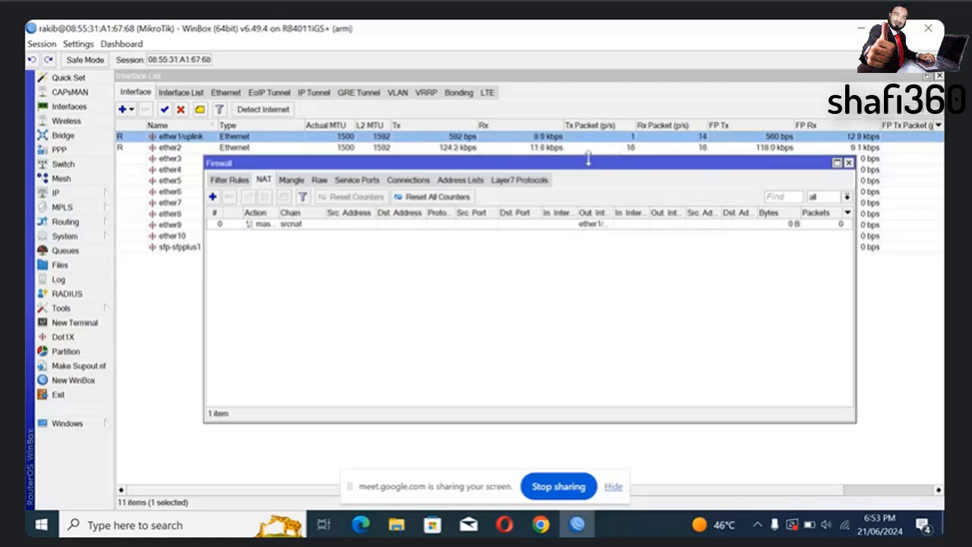
- Retest connectivity by pinging 1.1.1.1 from a second terminal, then close that terminal
click(75, 322)
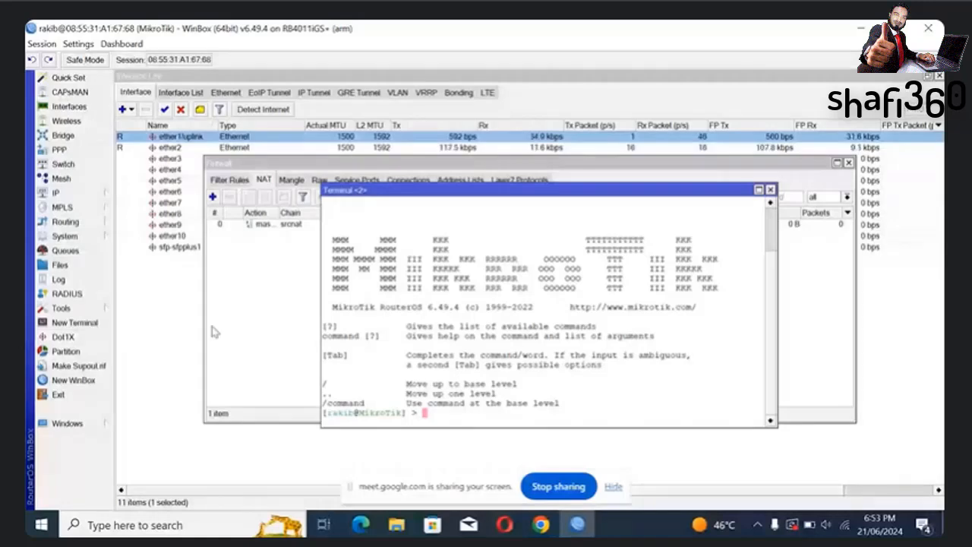
text(ping)
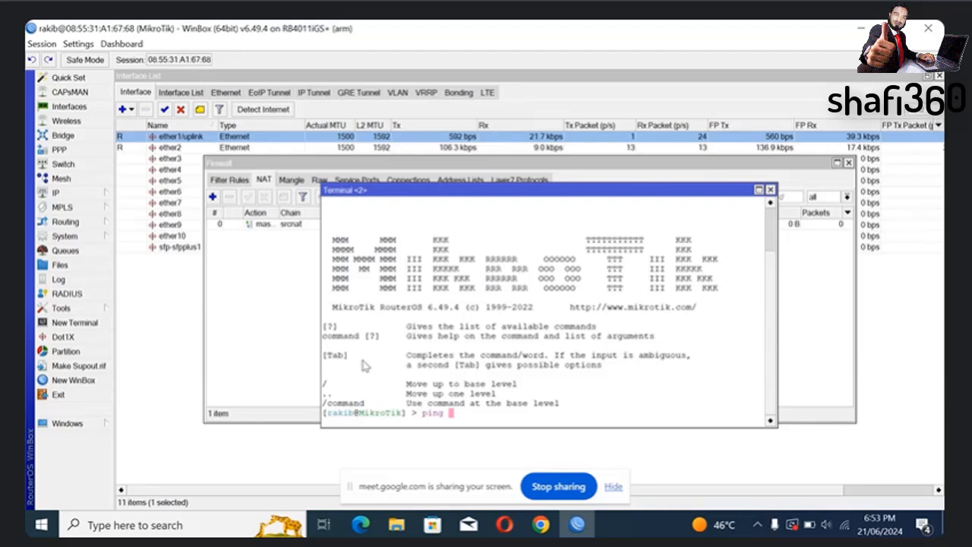
text(1.1.1.)
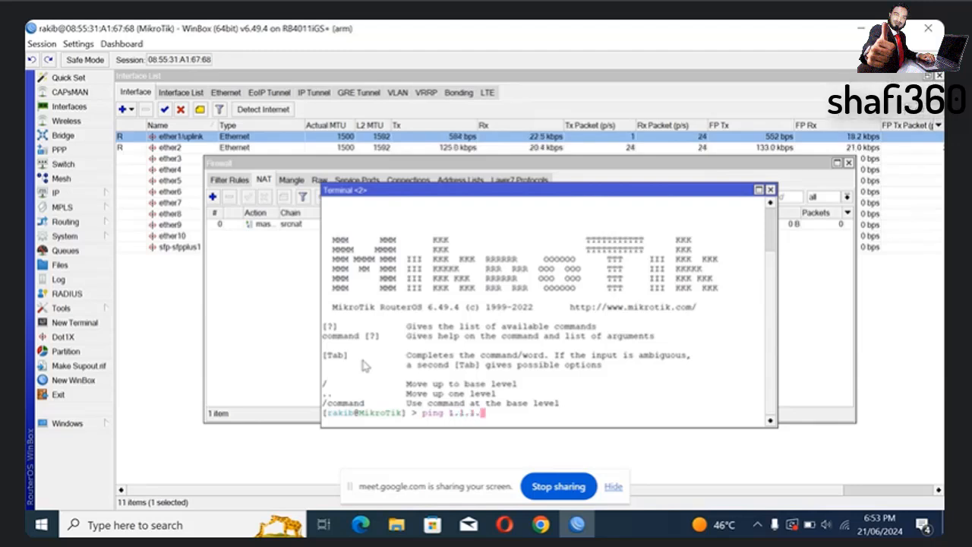
text(1)
key(Return)
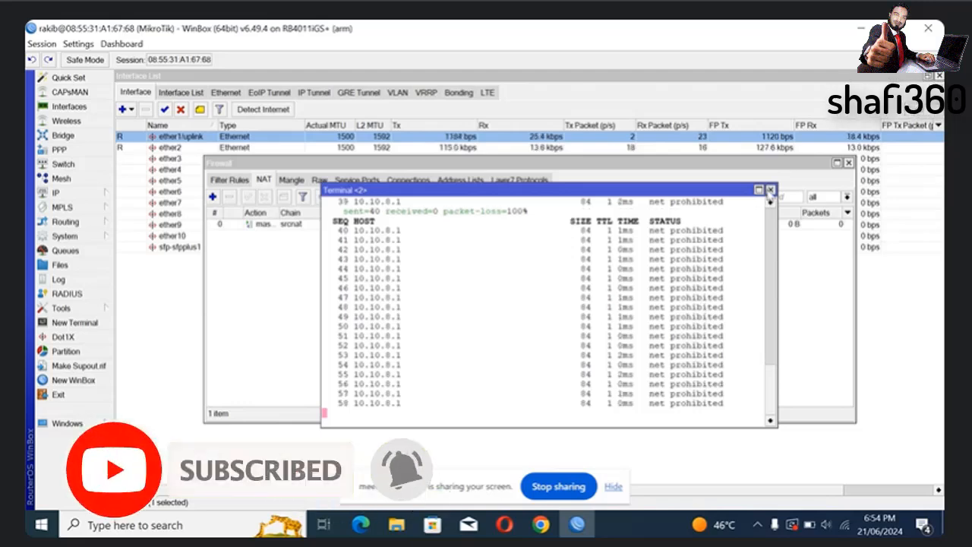
click(770, 190)
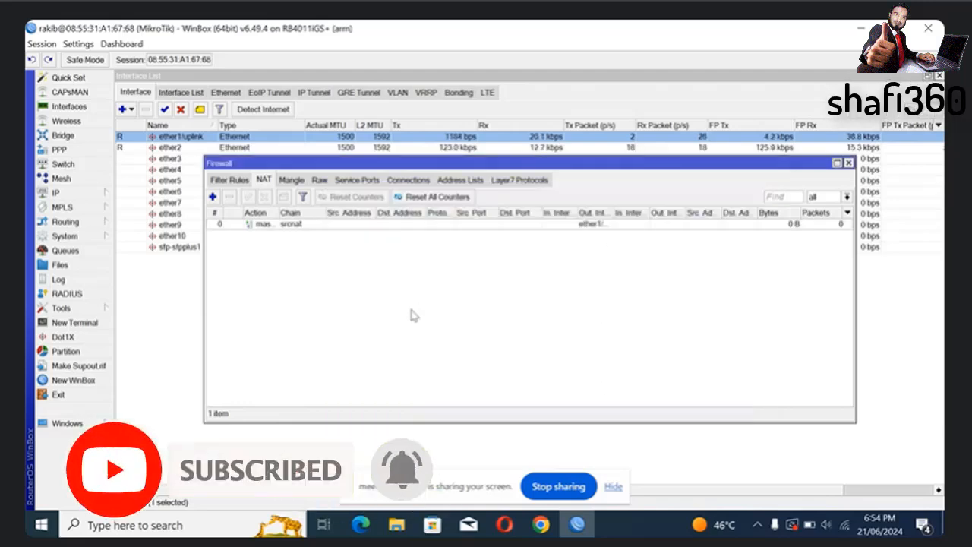
- Ping 8.8.8.8 from a fresh terminal to check whether another public server is reachable
click(74, 322)
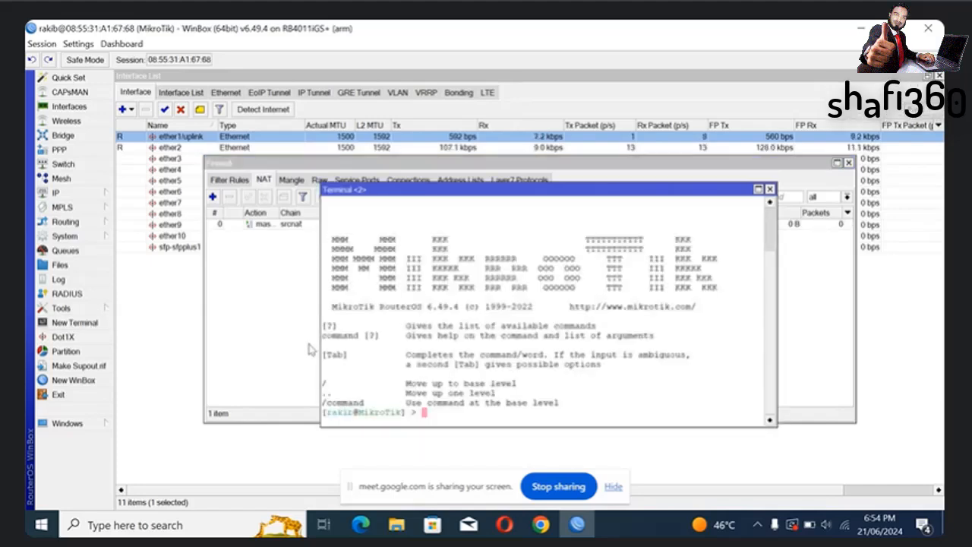
text(pi)
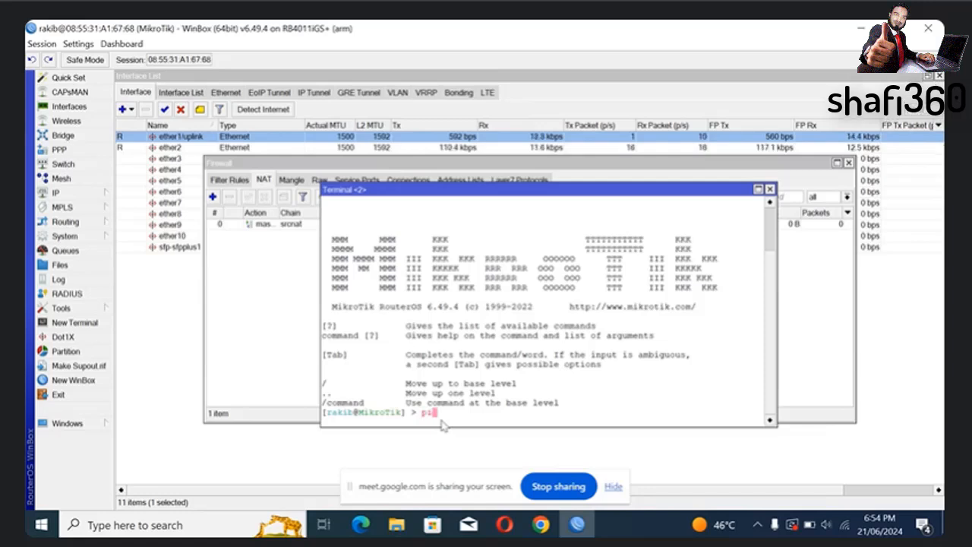
text(ng)
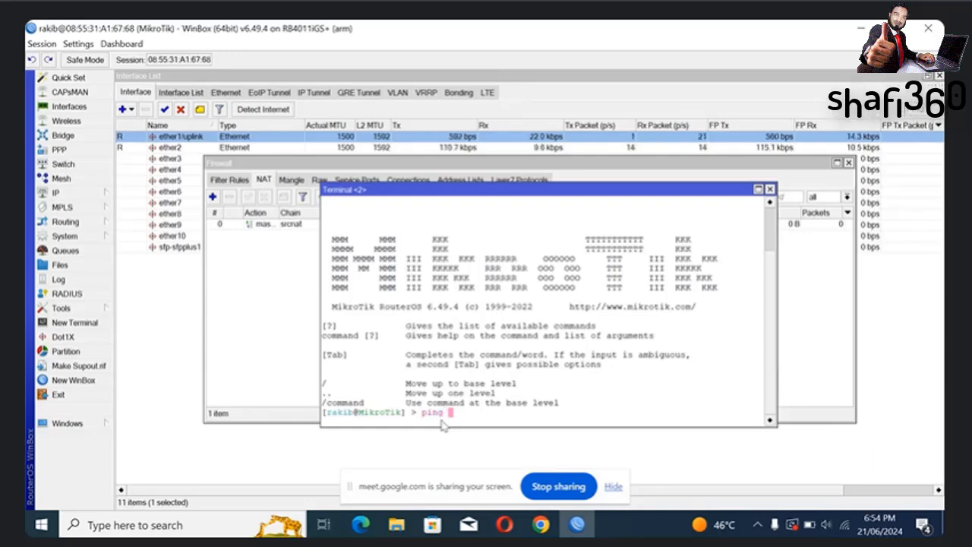
text( 8.8.8.8)
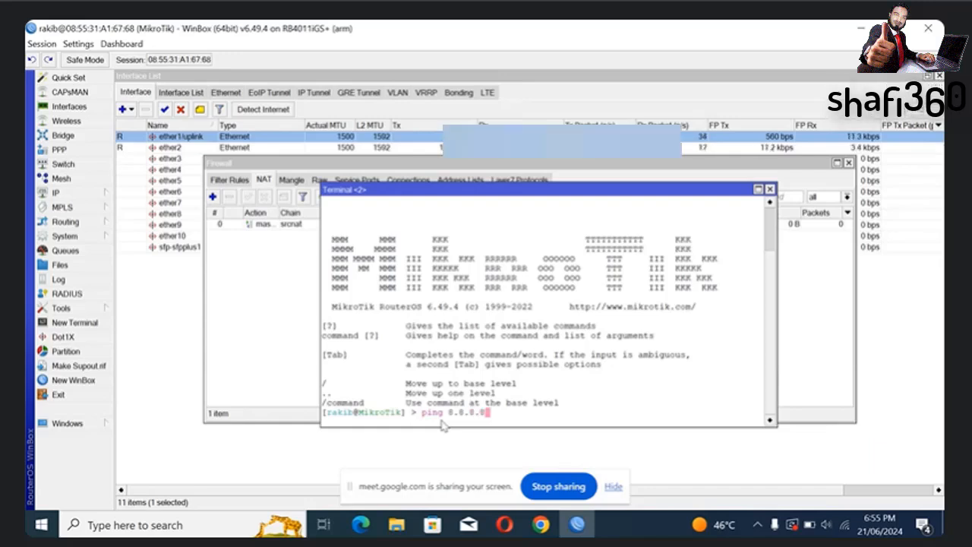
key(Return)
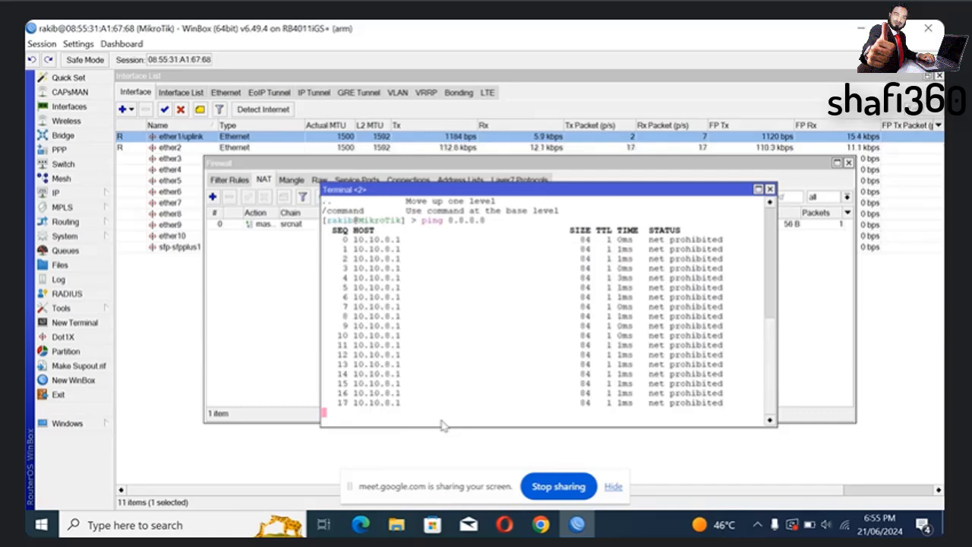
key(ctrl+c)
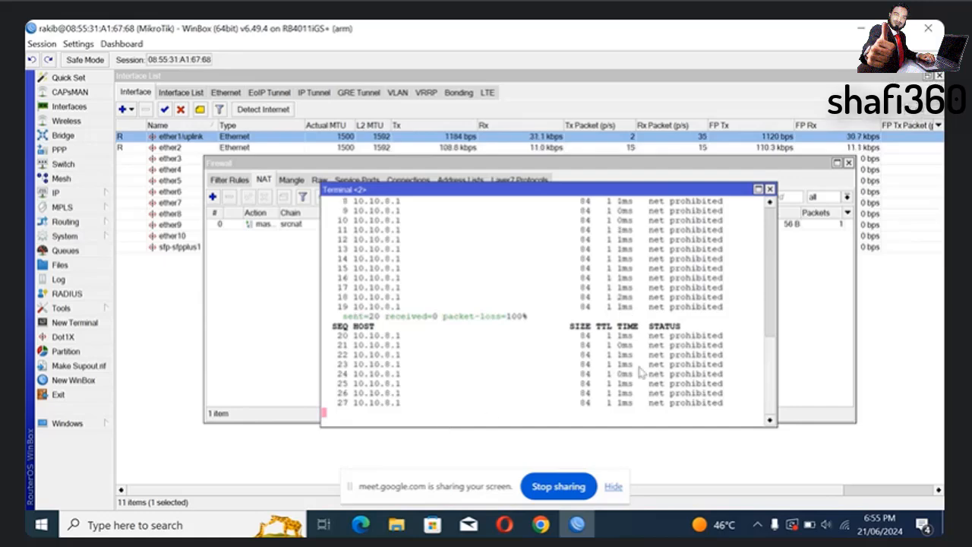
- Switch to Google Meet, take over as main presenter sharing the entire screen, and return to the CAMP-10 router's WinBox session
click(542, 529)
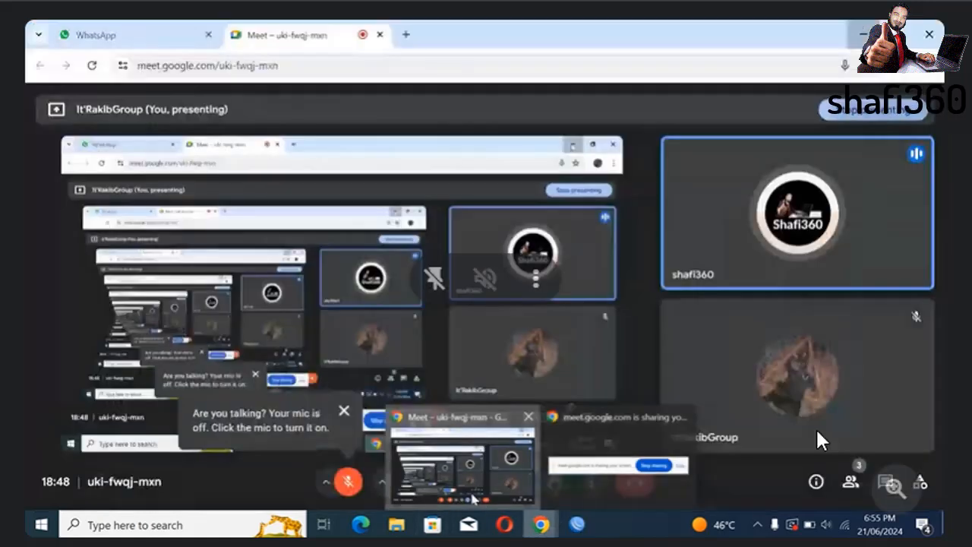
click(473, 498)
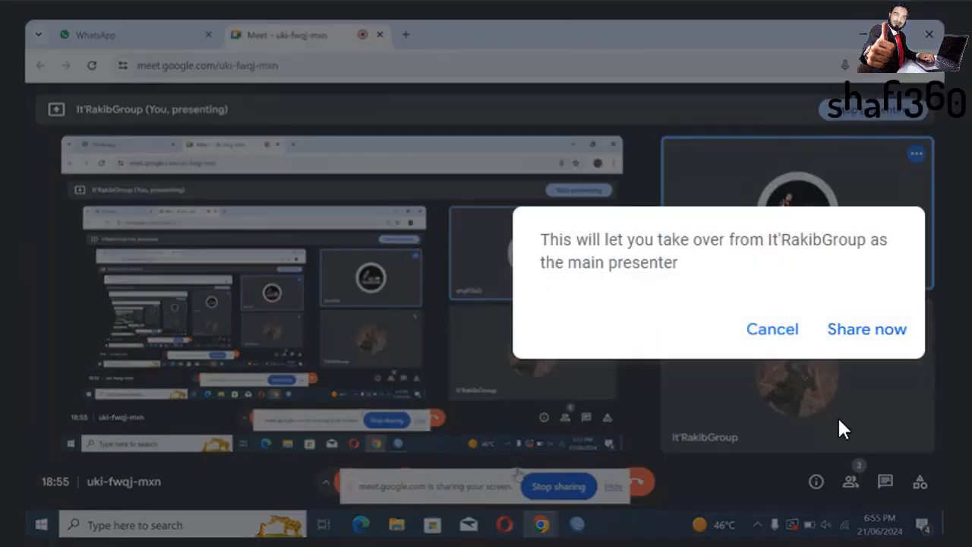
click(848, 329)
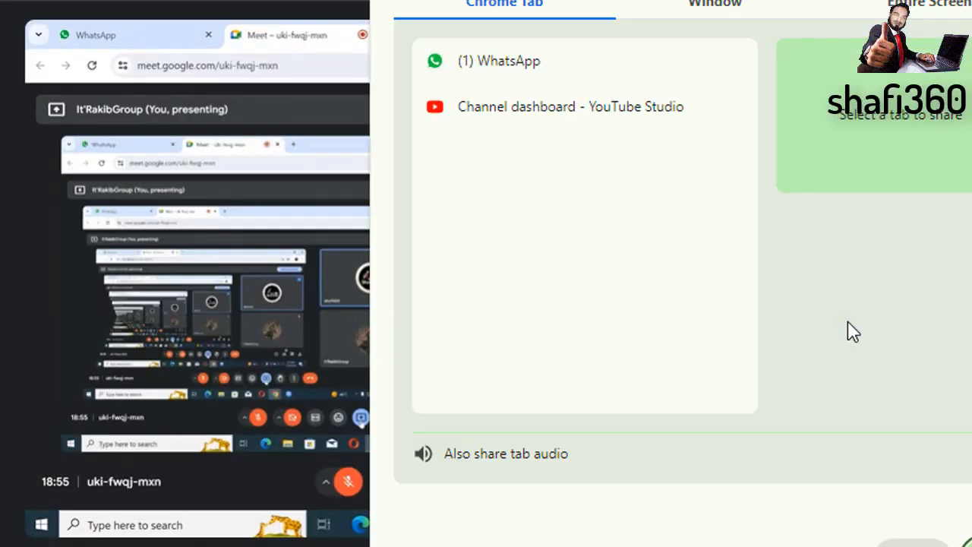
click(923, 6)
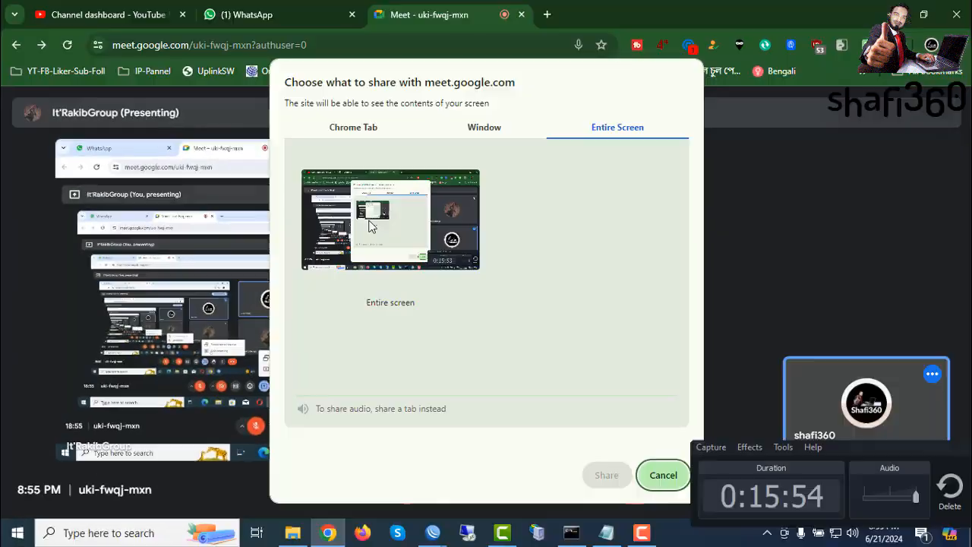
click(529, 158)
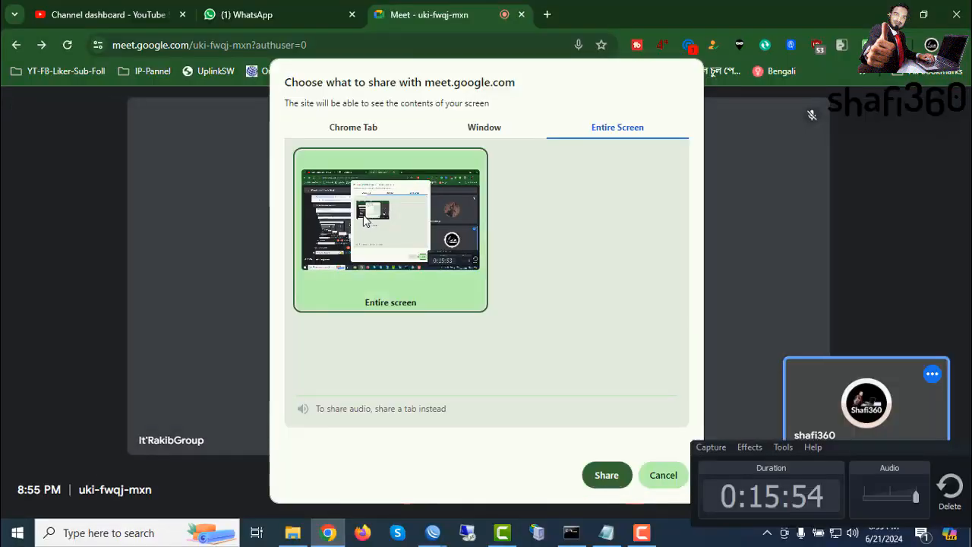
click(606, 474)
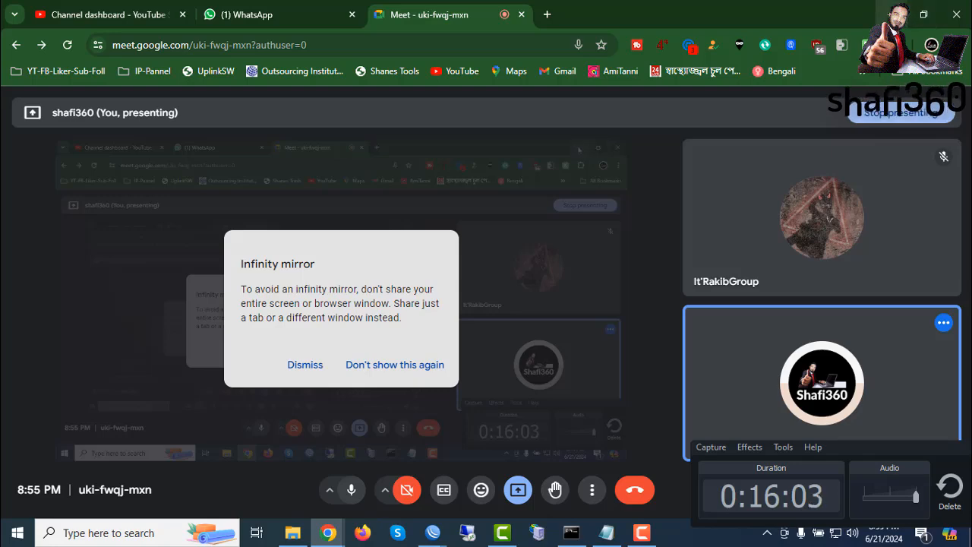
click(304, 365)
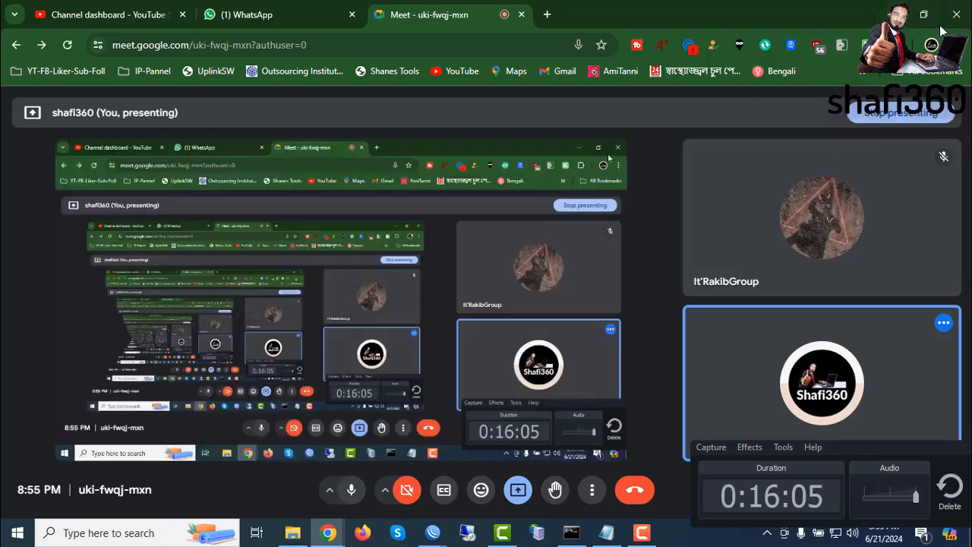
click(892, 15)
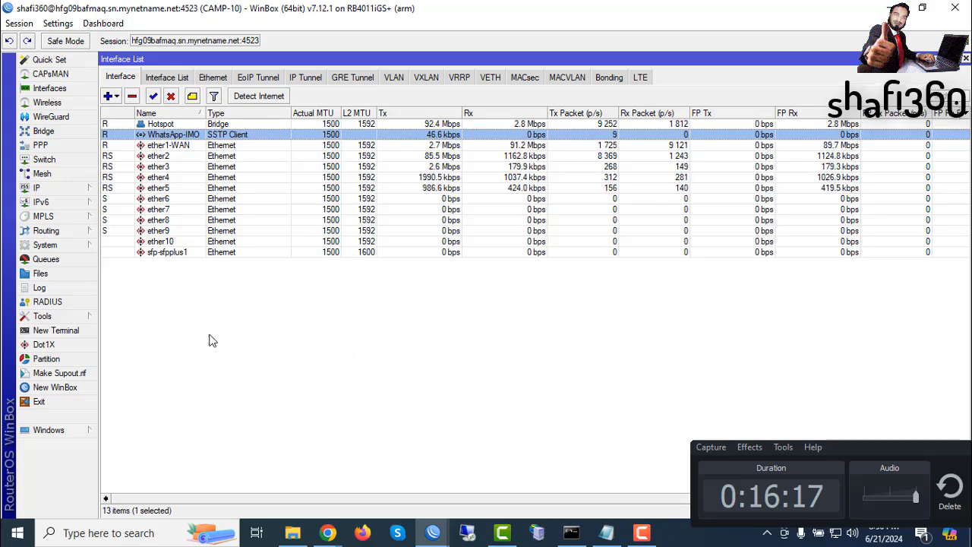
- Ping 8.8.8.8 from a new terminal on the CAMP-10 router to test its connectivity, and close the terminal
click(50, 331)
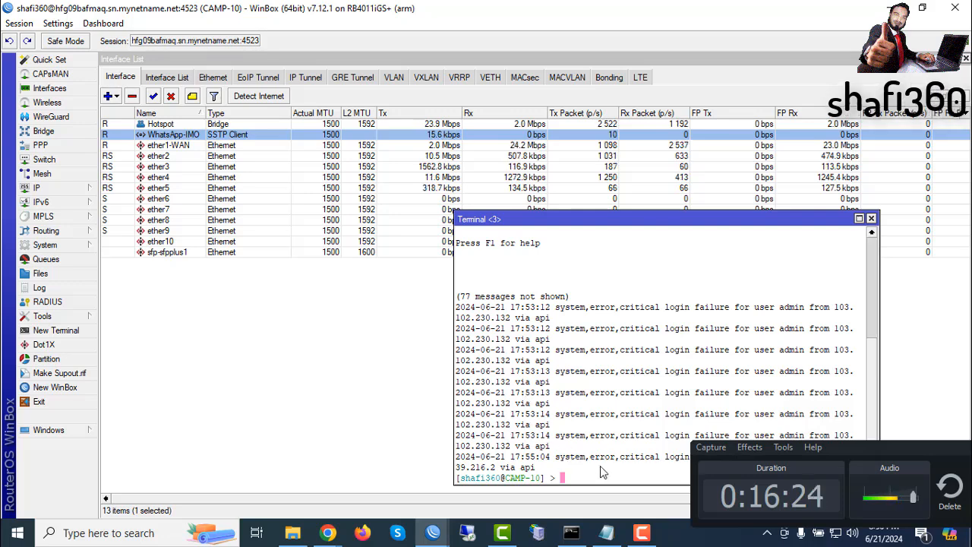
click(917, 498)
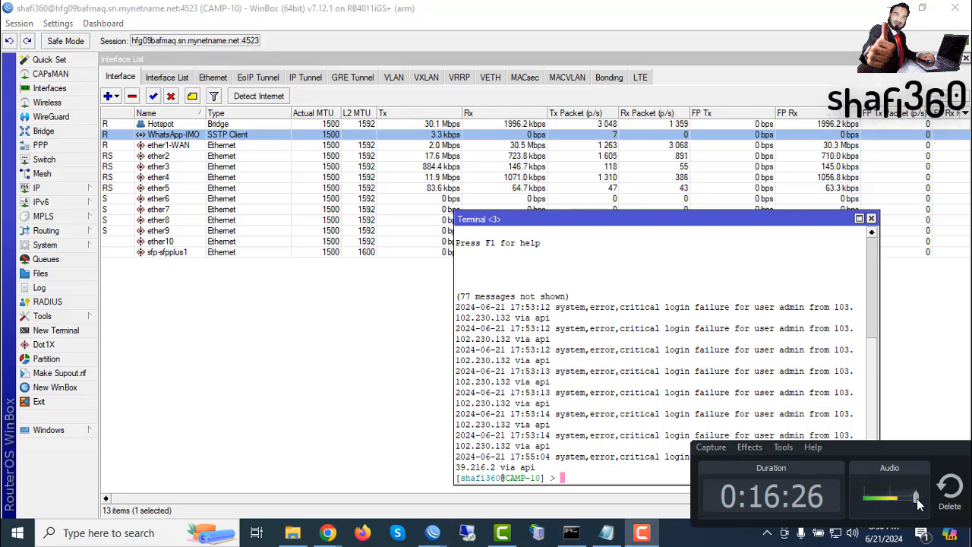
drag(861, 451, 867, 477)
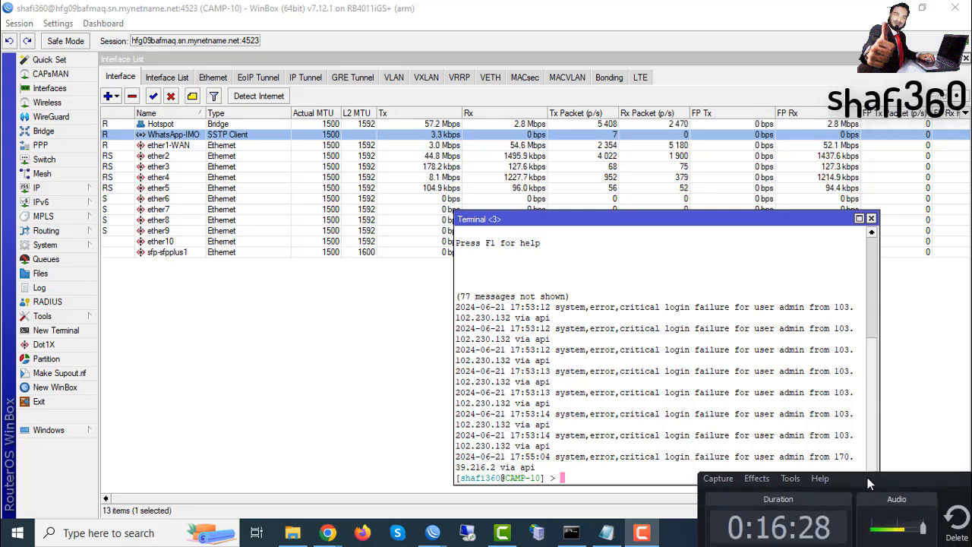
click(585, 480)
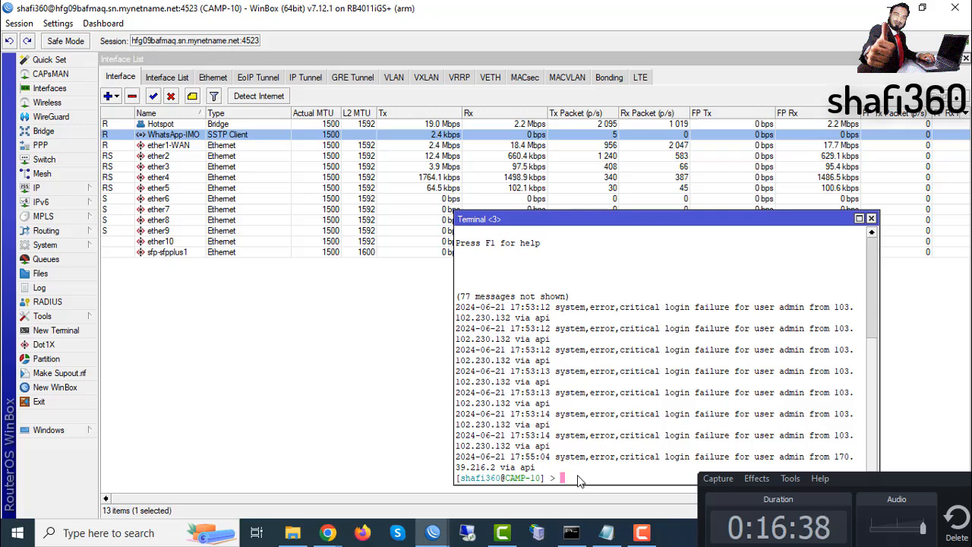
text(p)
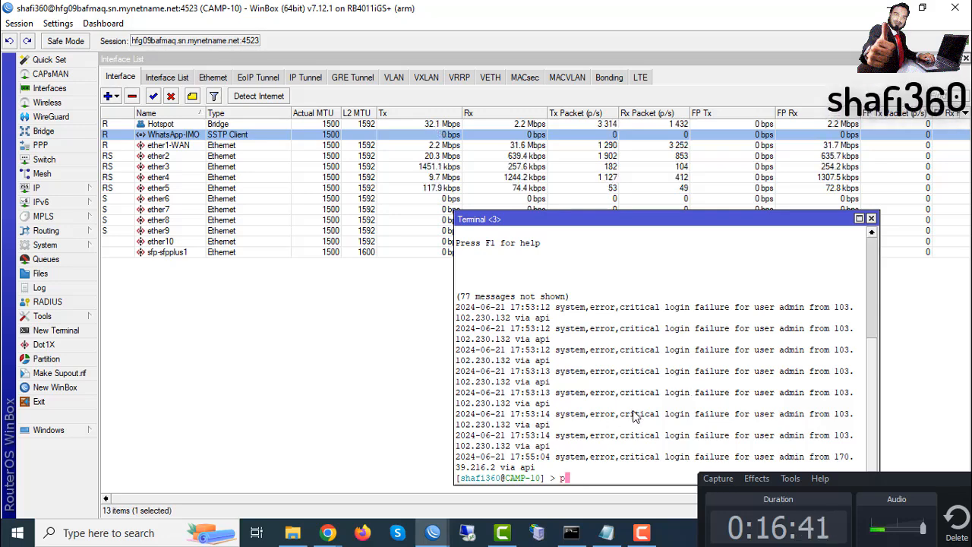
text(i)
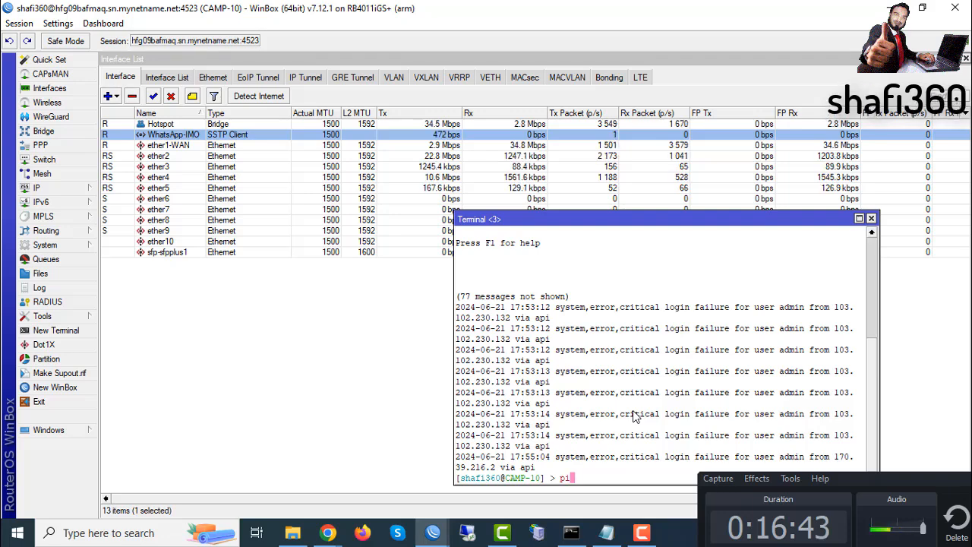
text(ng )
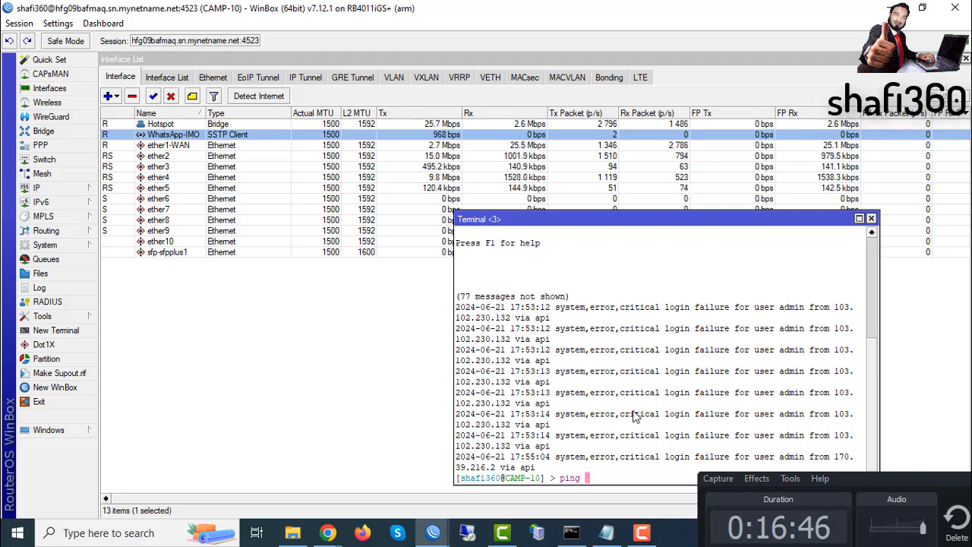
text(8.)
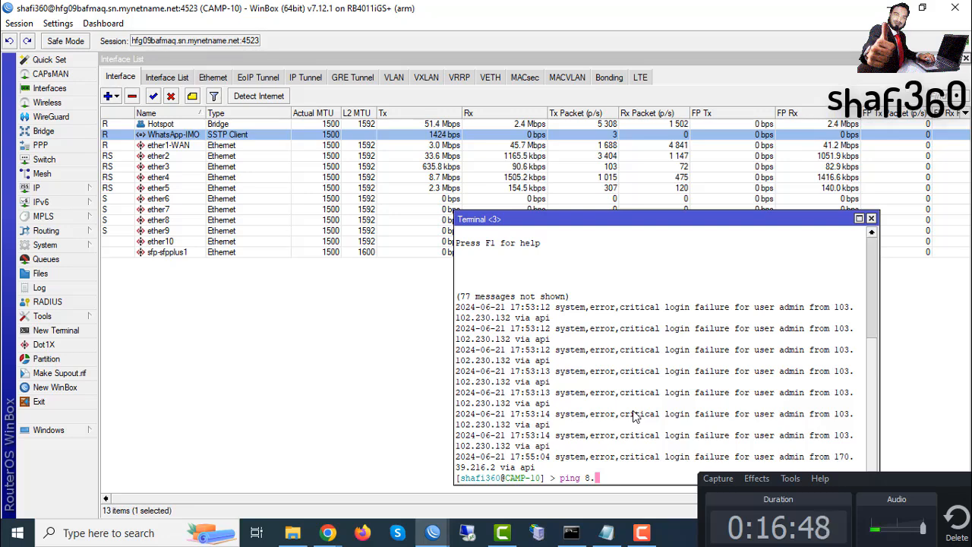
text(8.8)
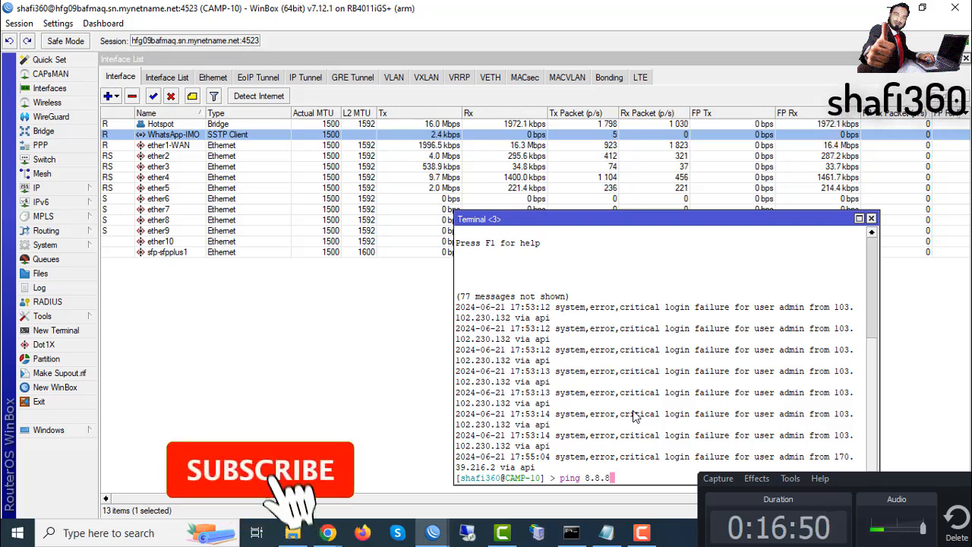
text(.8)
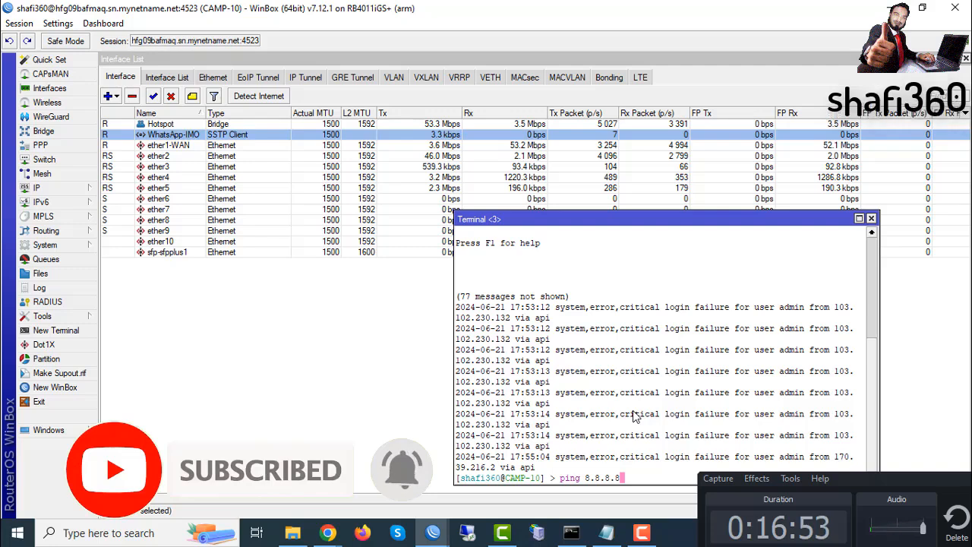
key(Return)
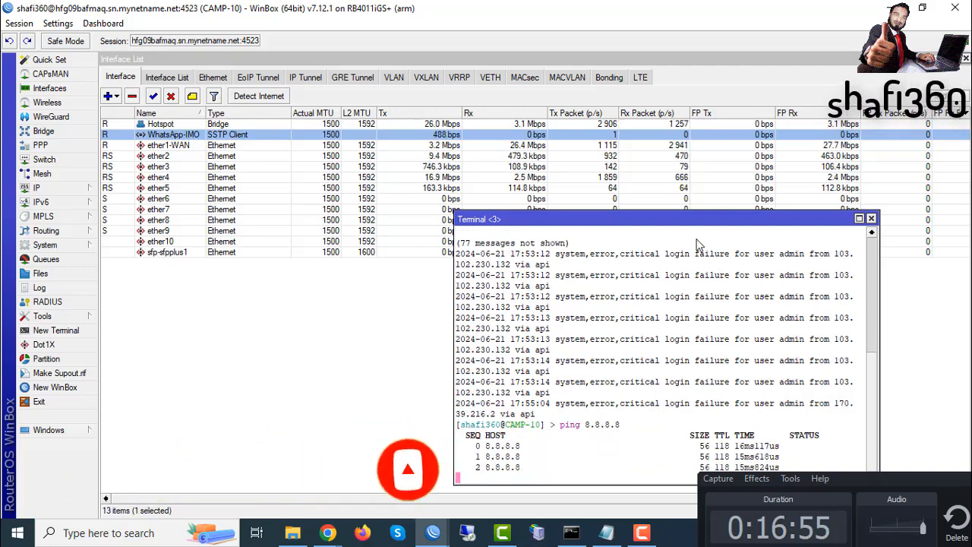
drag(672, 219, 509, 177)
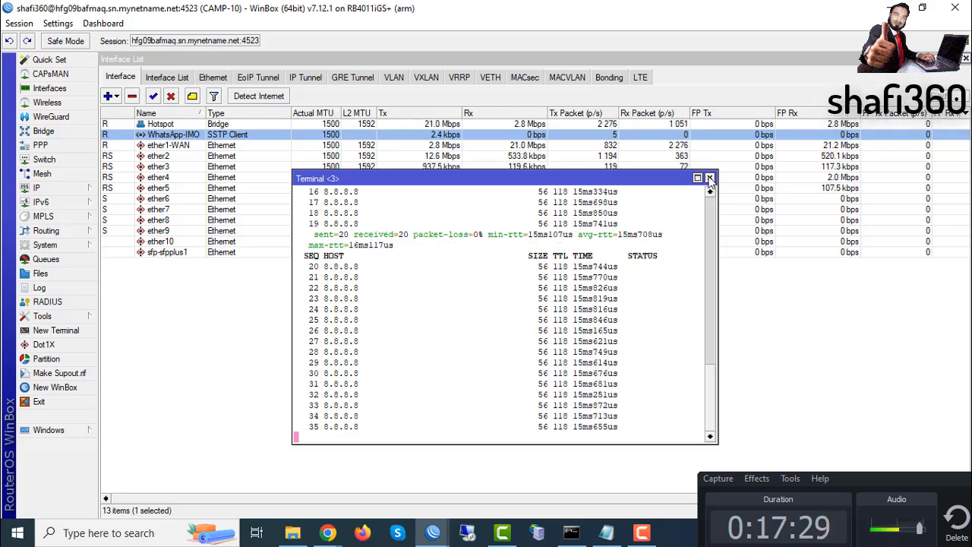
click(710, 179)
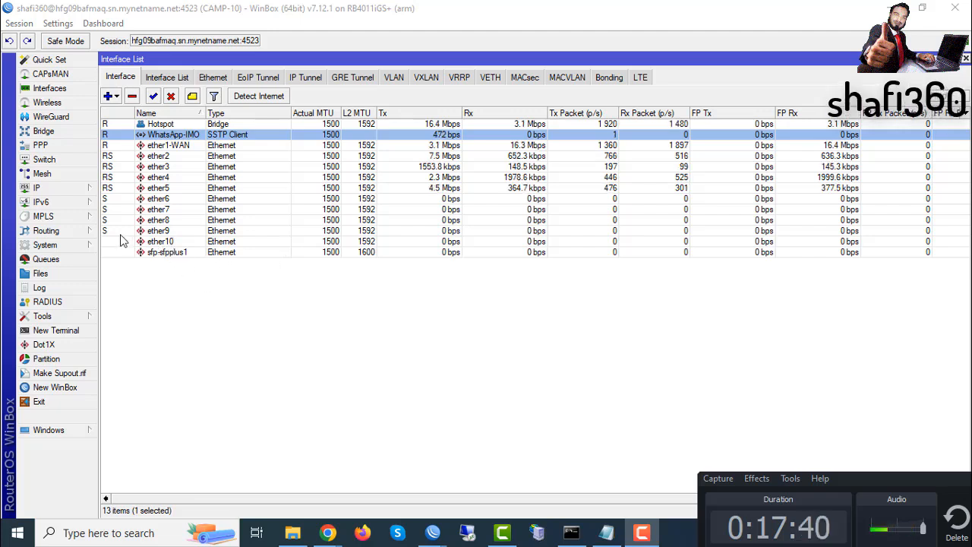
- Examine the ether1-WAN entry in the DHCP client list, widening the IP Address column to read its full address
click(39, 190)
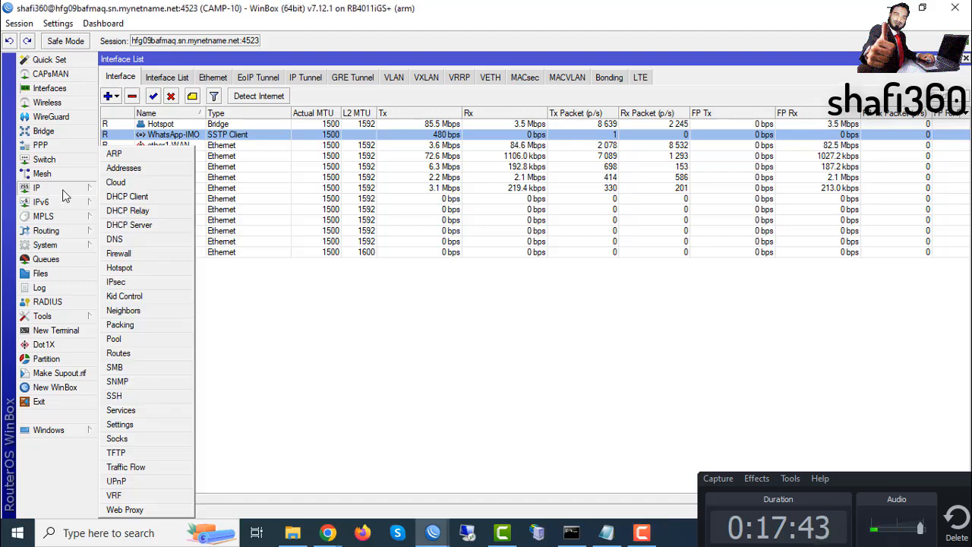
click(127, 197)
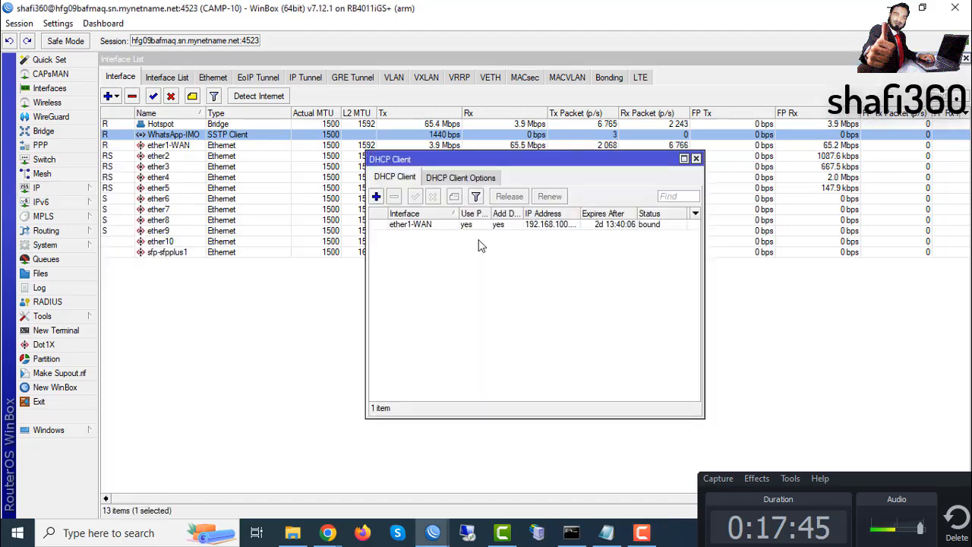
drag(581, 214, 600, 214)
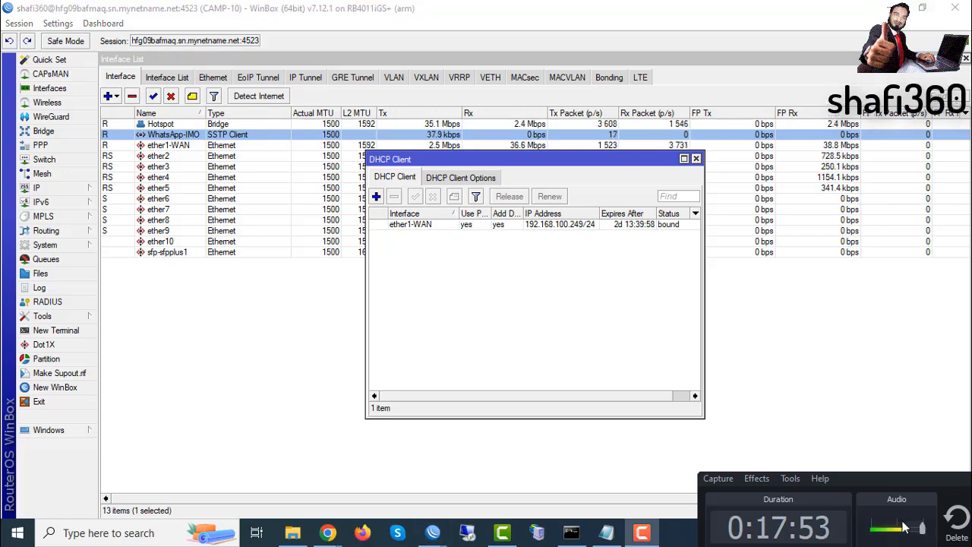
key(Escape)
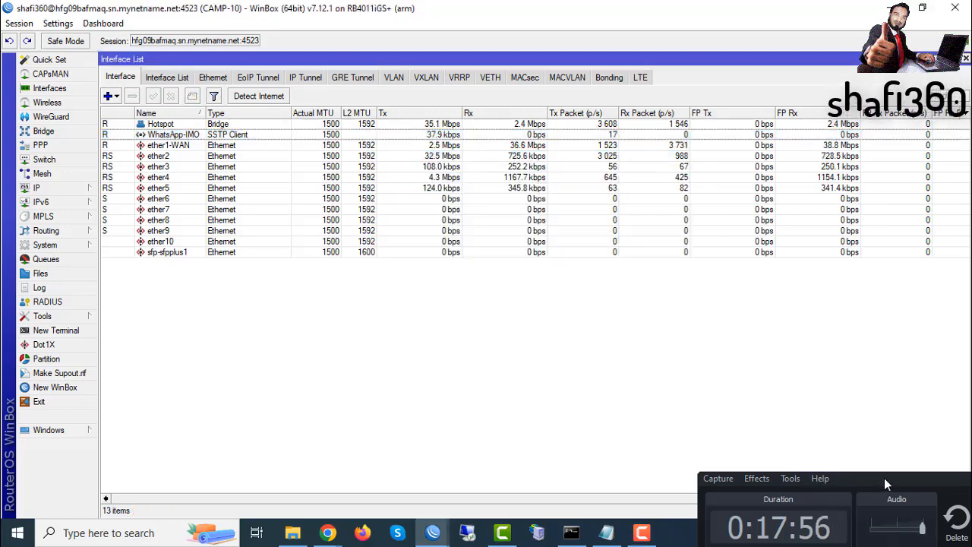
click(37, 188)
click(141, 206)
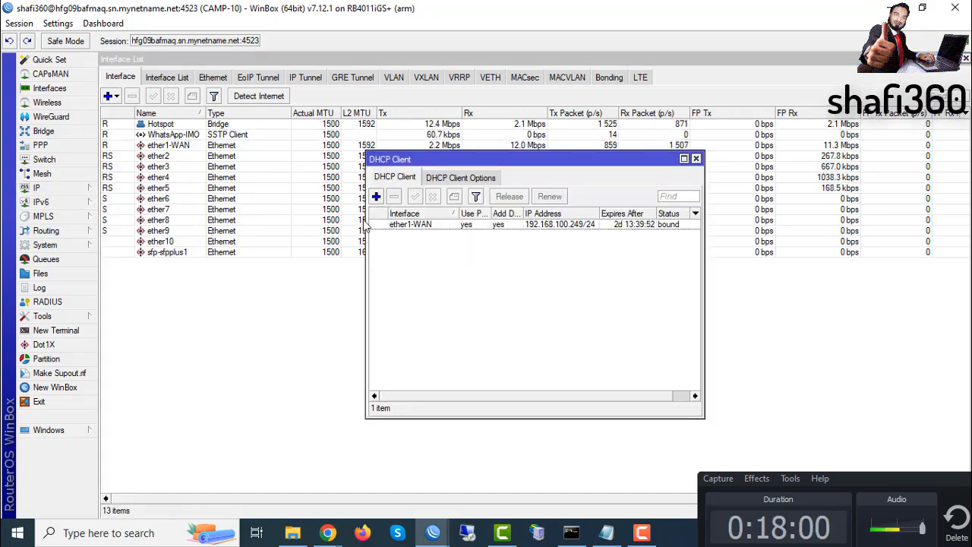
click(460, 226)
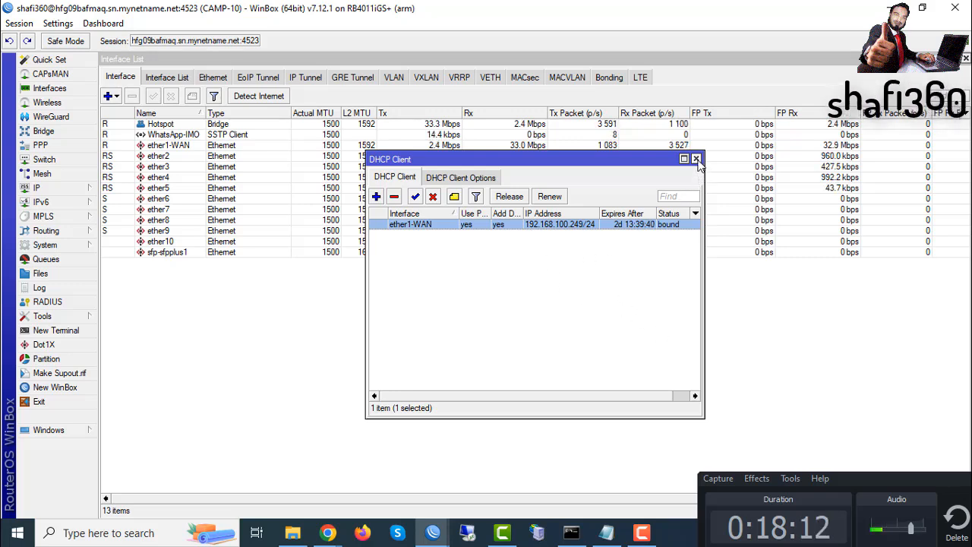
click(927, 537)
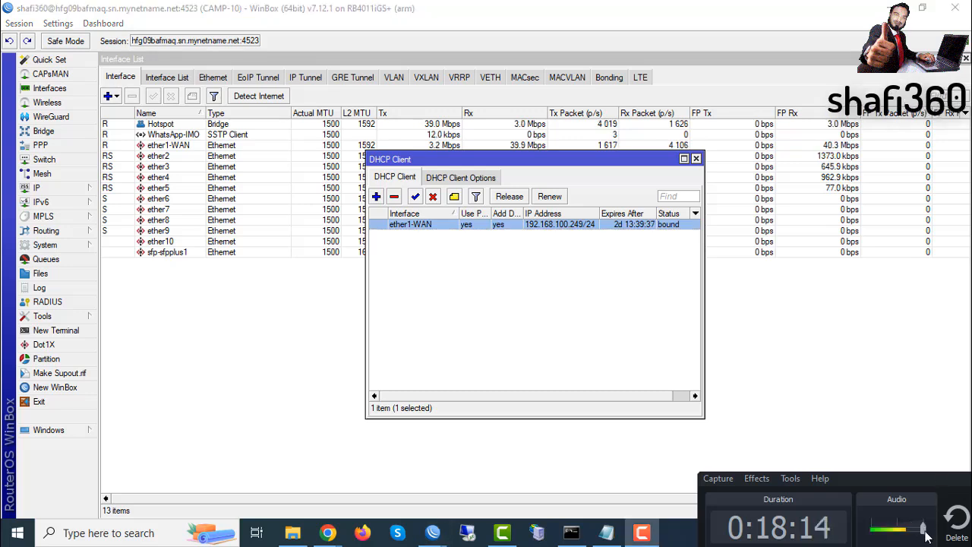
click(924, 530)
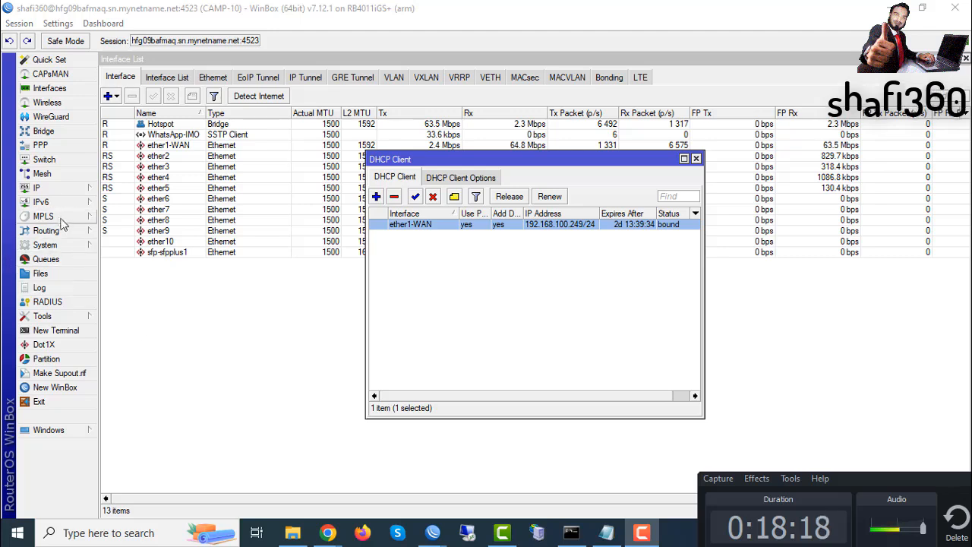
- Review the servers configured in the CAMP-10 router's DNS settings and close the settings
click(36, 191)
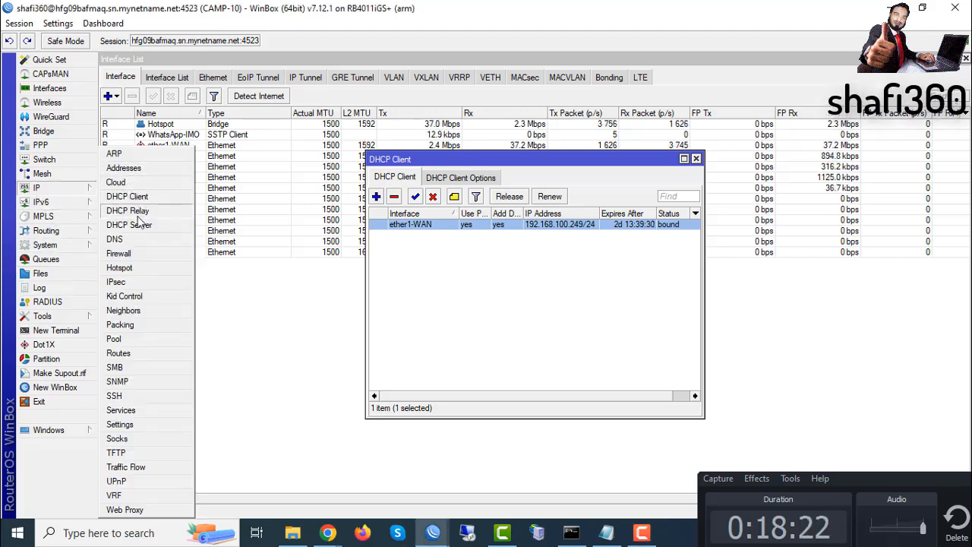
click(120, 240)
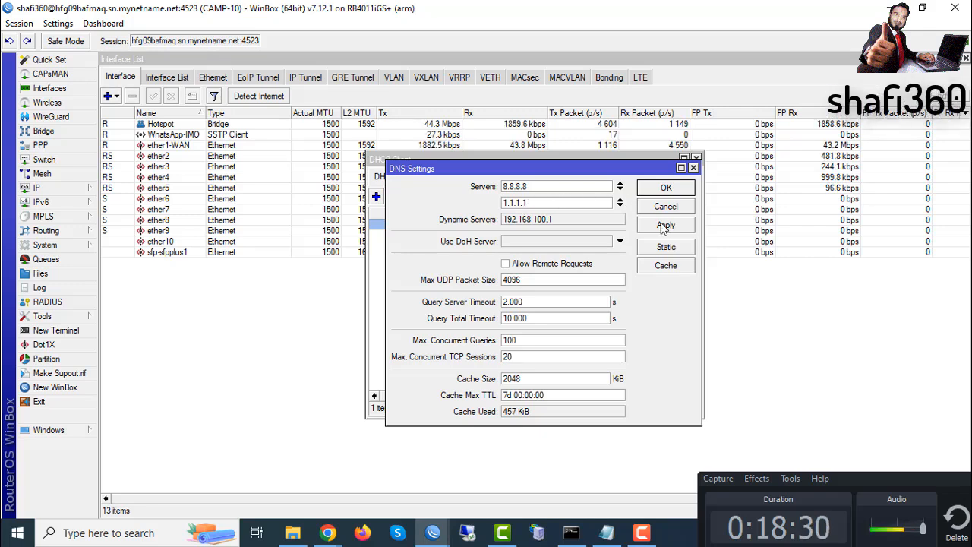
click(666, 188)
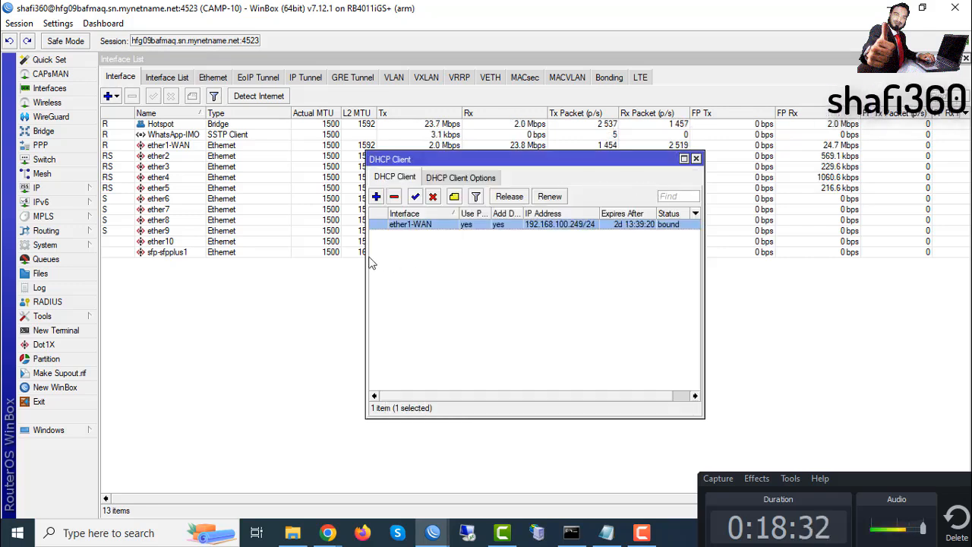
- Display the CAMP-10 router's firewall NAT rules to examine how they are configured
click(45, 188)
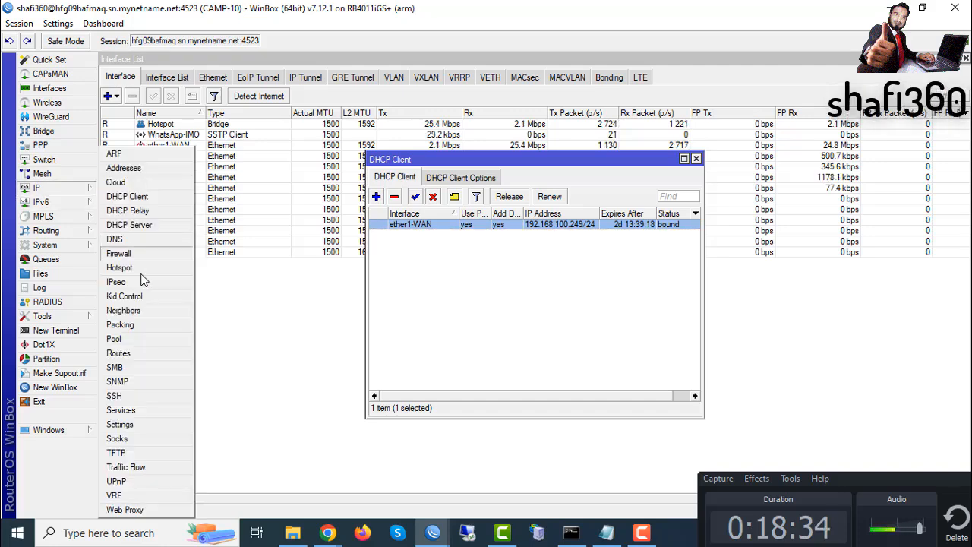
click(129, 253)
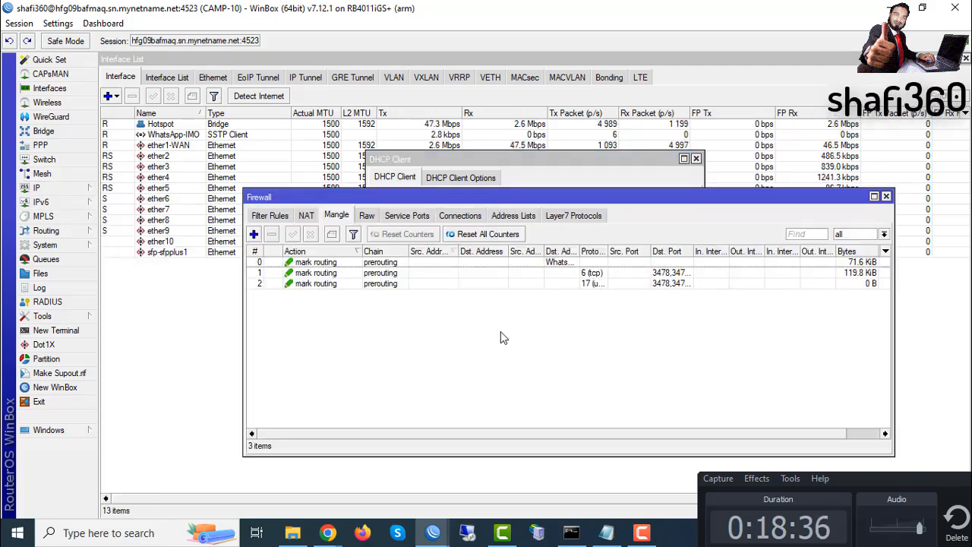
click(306, 216)
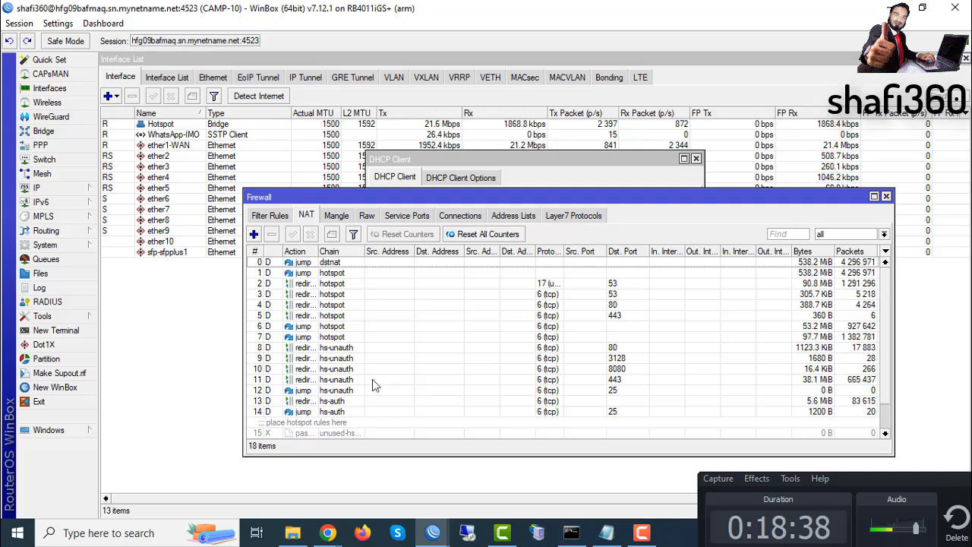
- Widen the Out. Interface column in the NAT rules list and select the srcnat rule that uses ether1-WAN
scroll(373, 387, down, 1)
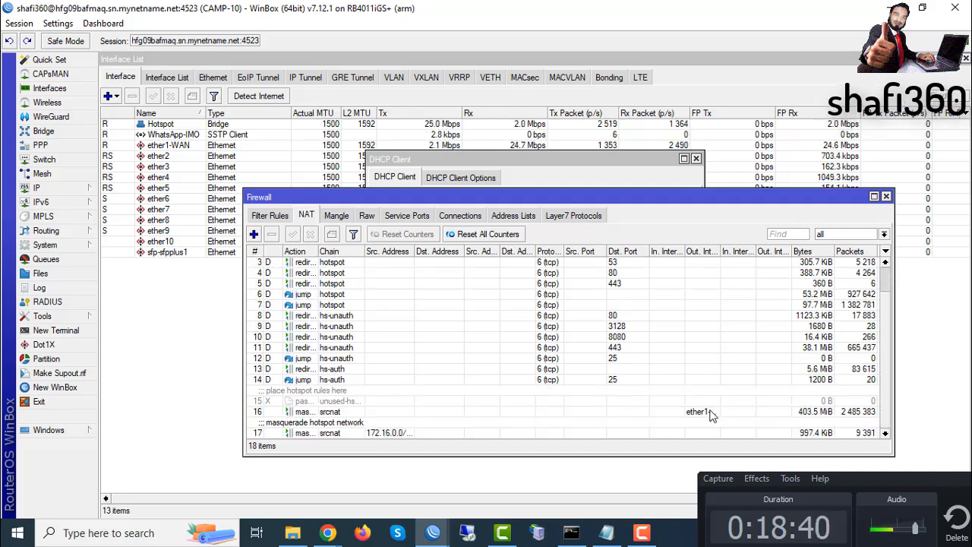
drag(721, 253, 773, 253)
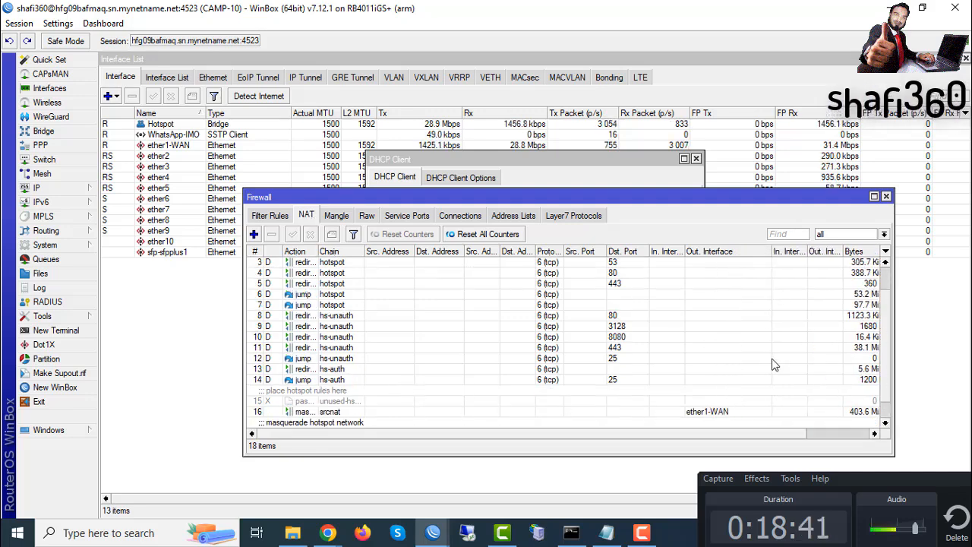
click(709, 411)
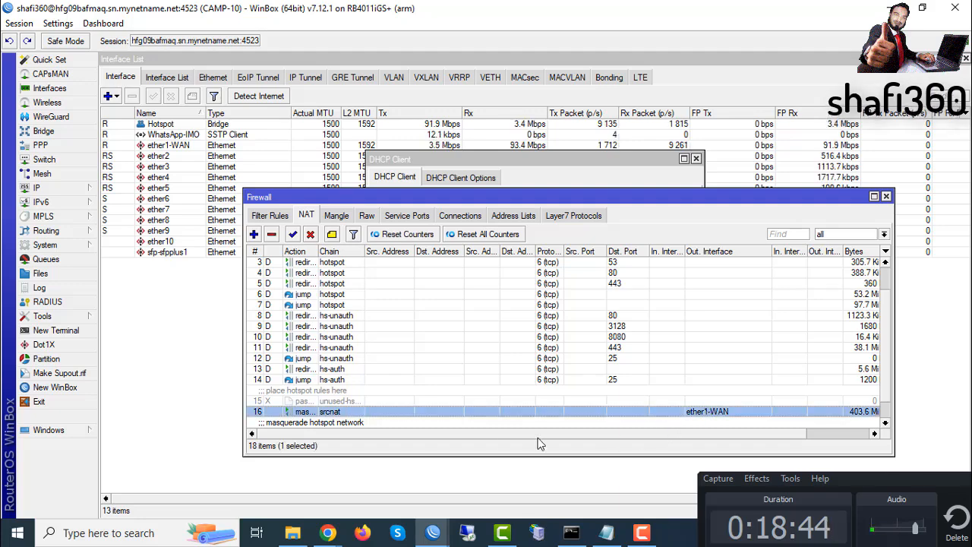
click(926, 534)
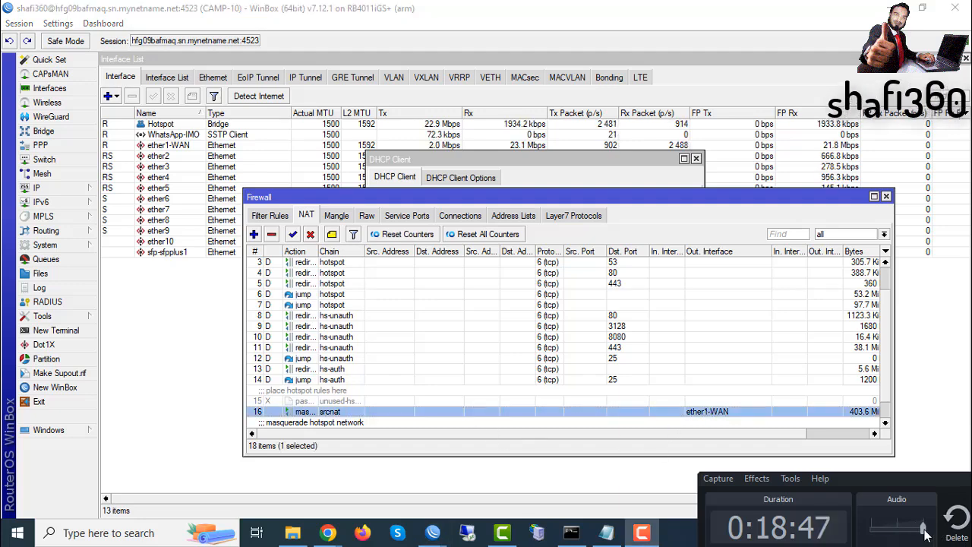
- Open the ether1-WAN srcnat rule, review its outgoing interface, keep masquerade as its action, and confirm the rule
double_click(393, 413)
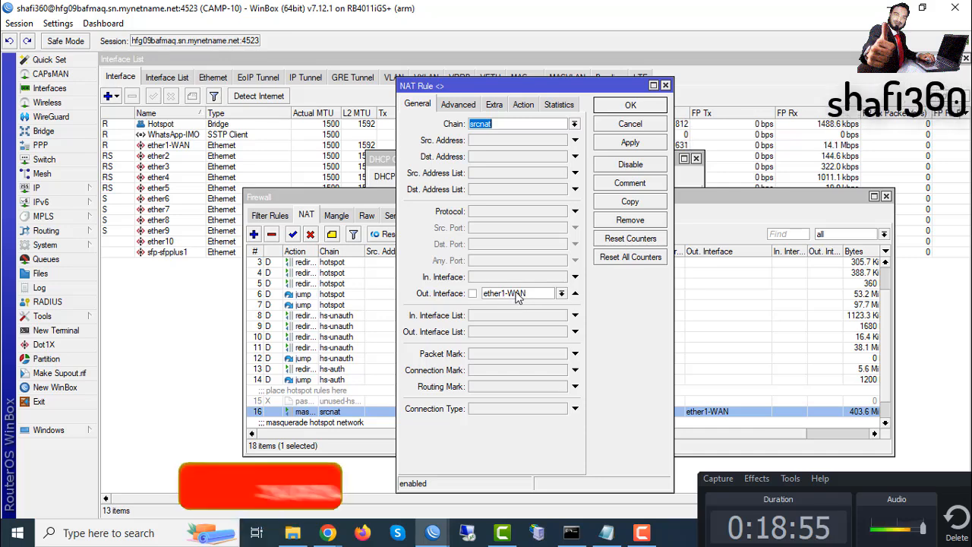
click(523, 105)
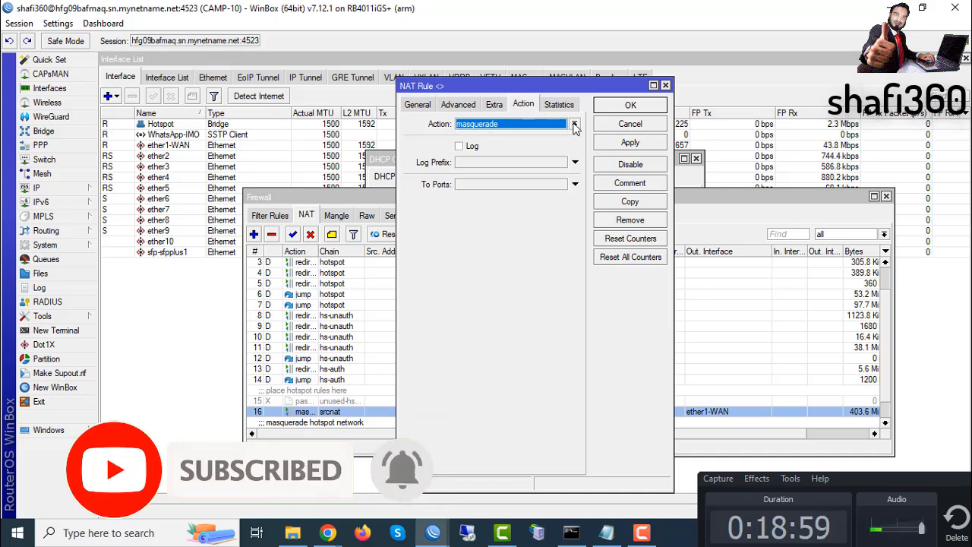
click(575, 124)
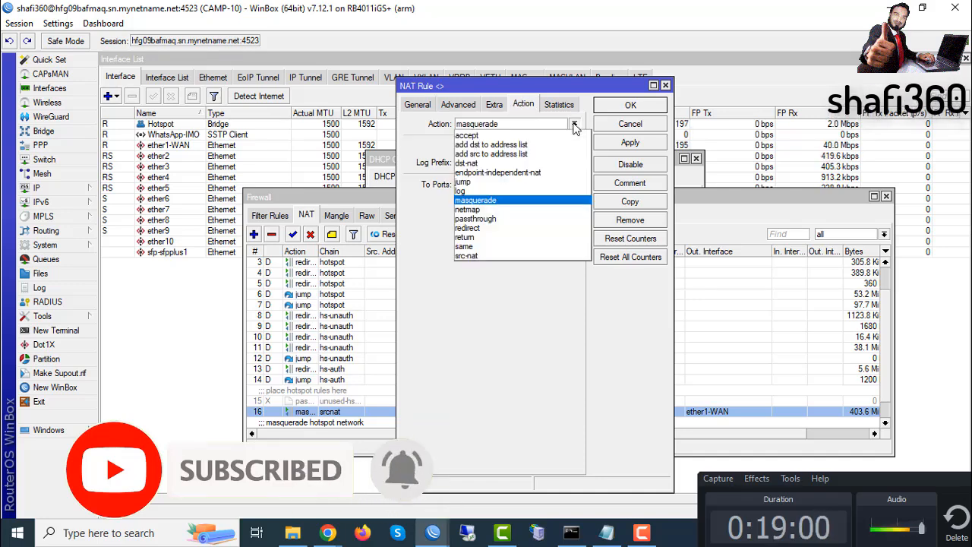
click(499, 200)
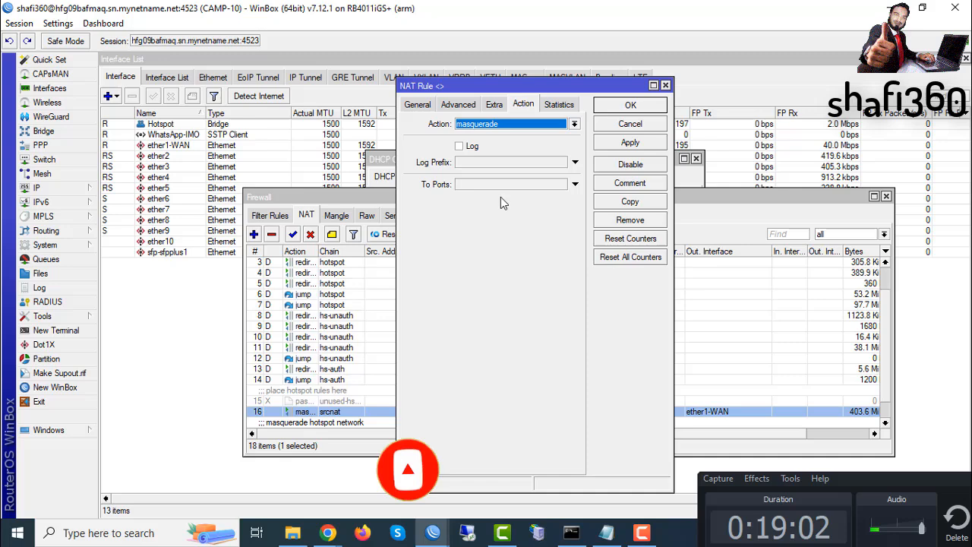
click(622, 108)
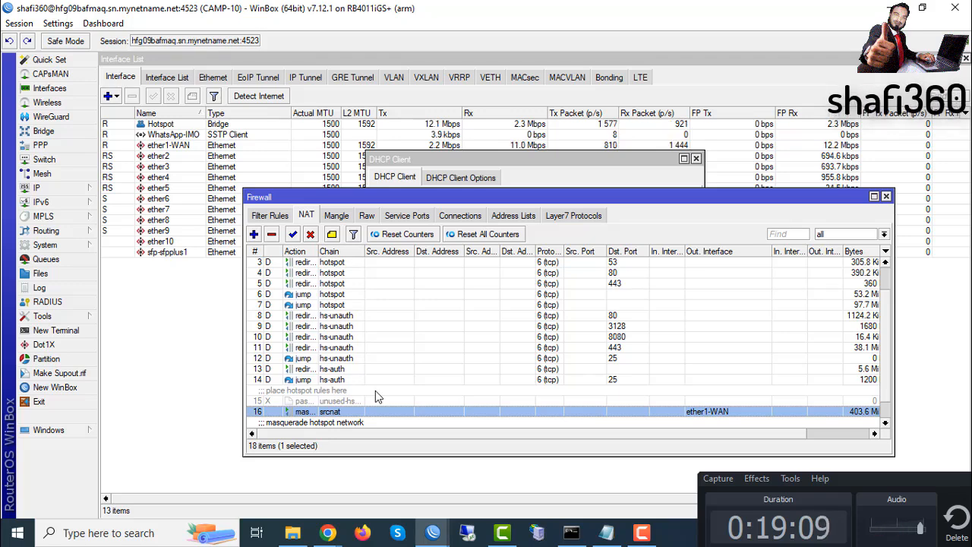
click(926, 535)
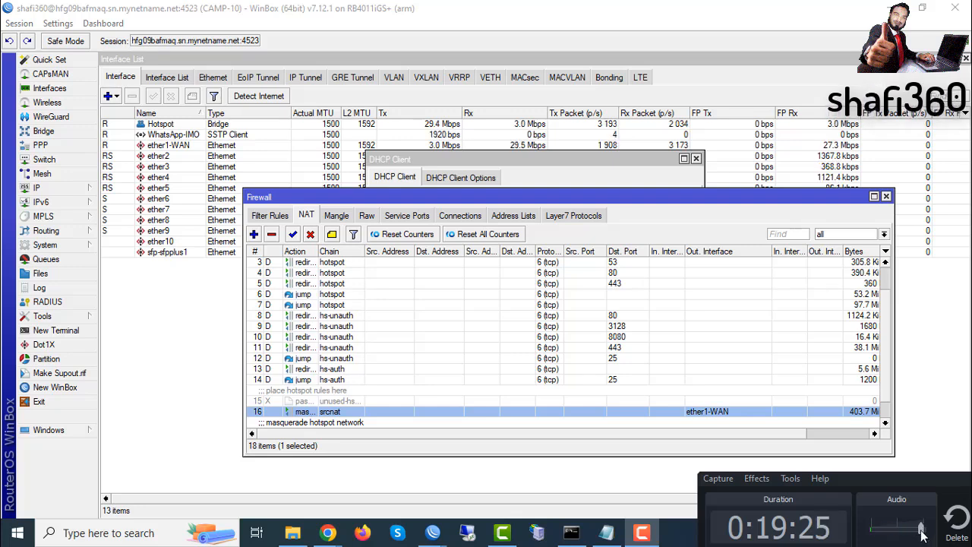
drag(922, 530, 928, 530)
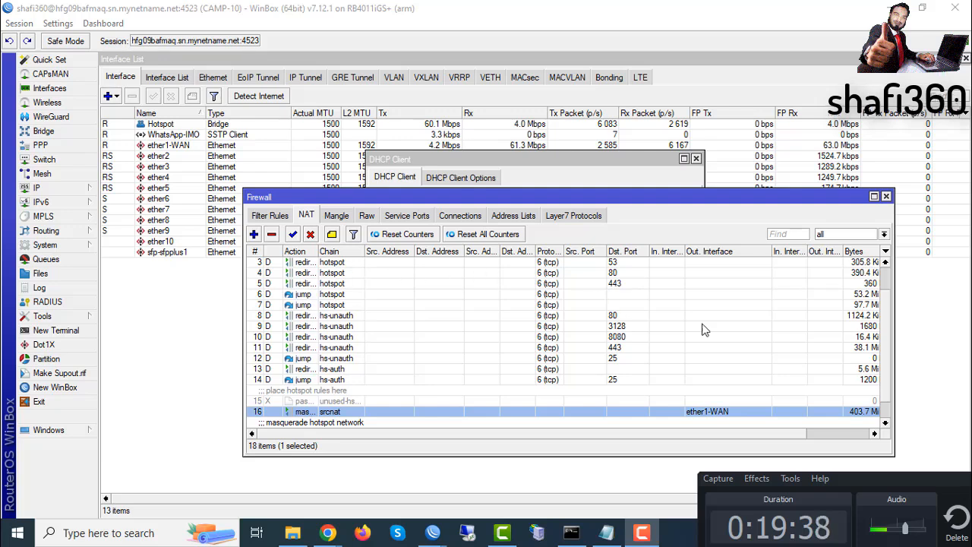
click(925, 532)
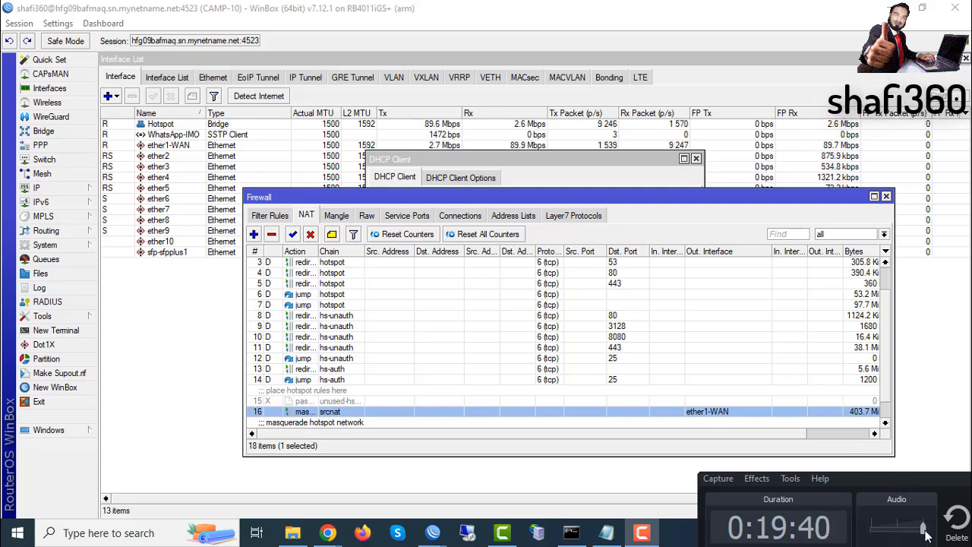
- Close the firewall and DHCP client windows and review the CAMP-10 router's hotspot servers and users
click(885, 197)
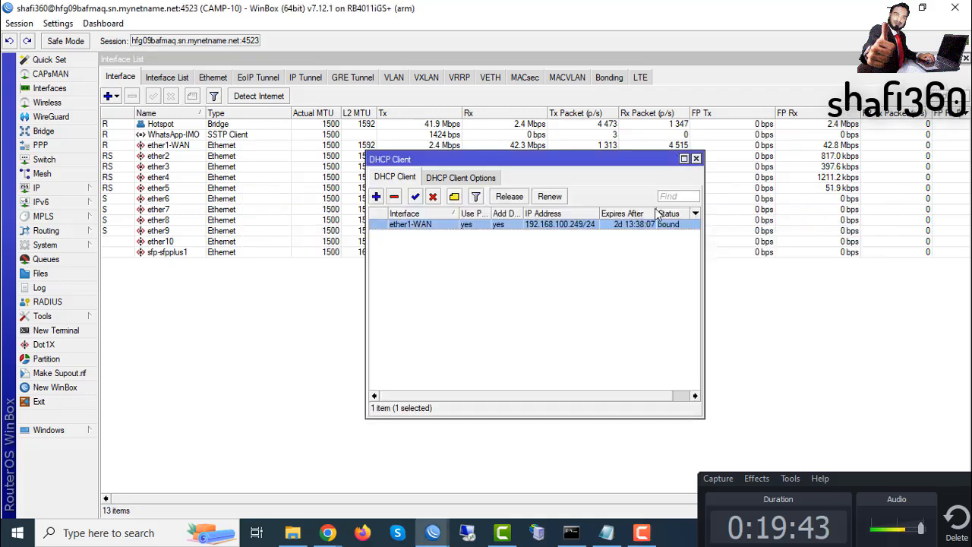
click(696, 160)
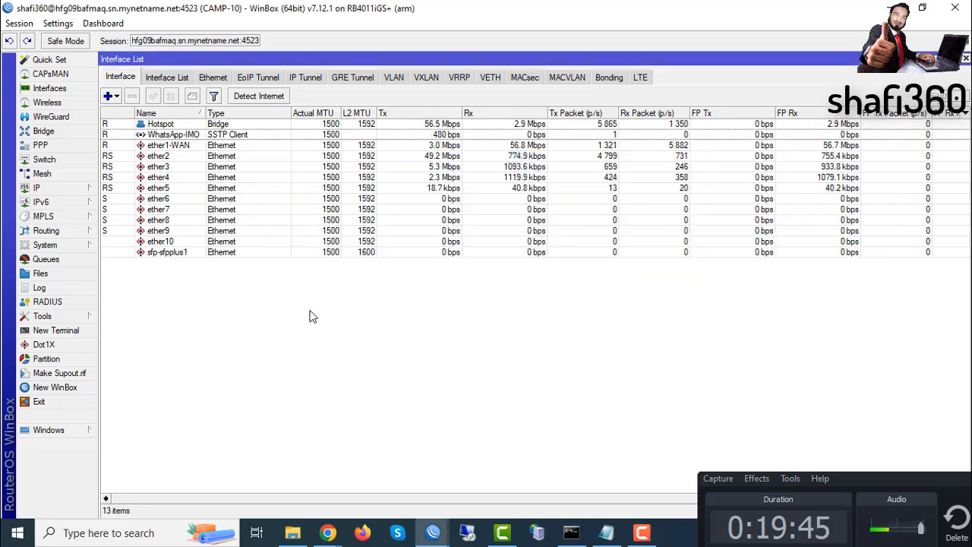
click(44, 189)
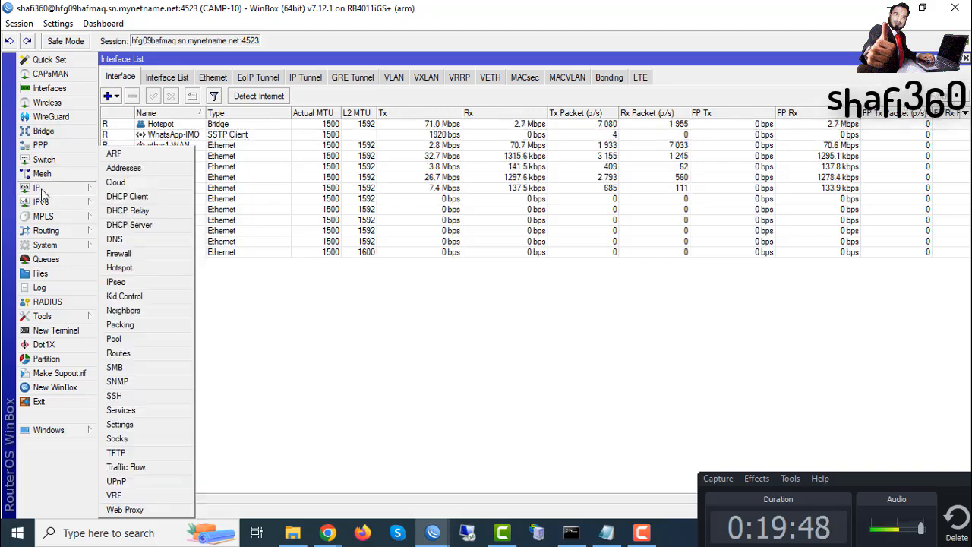
click(121, 268)
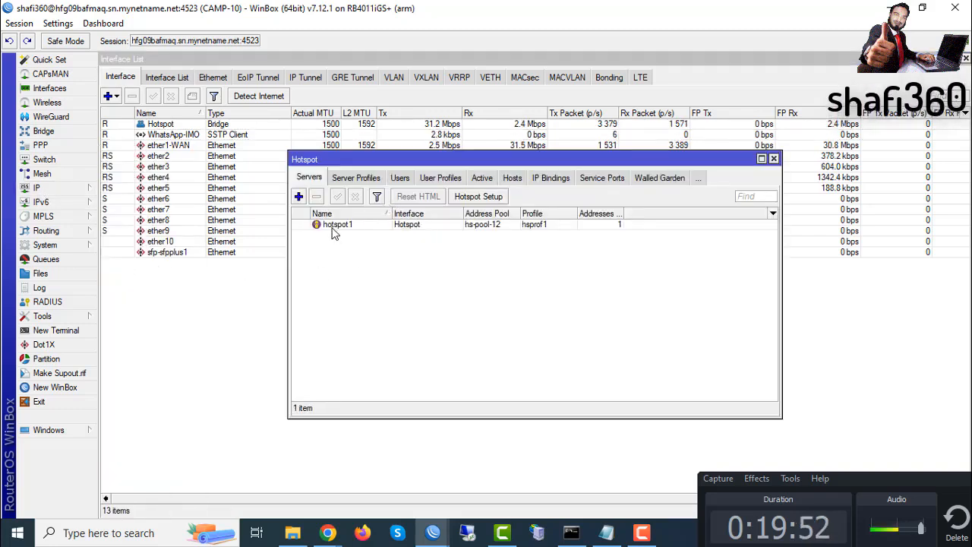
click(403, 179)
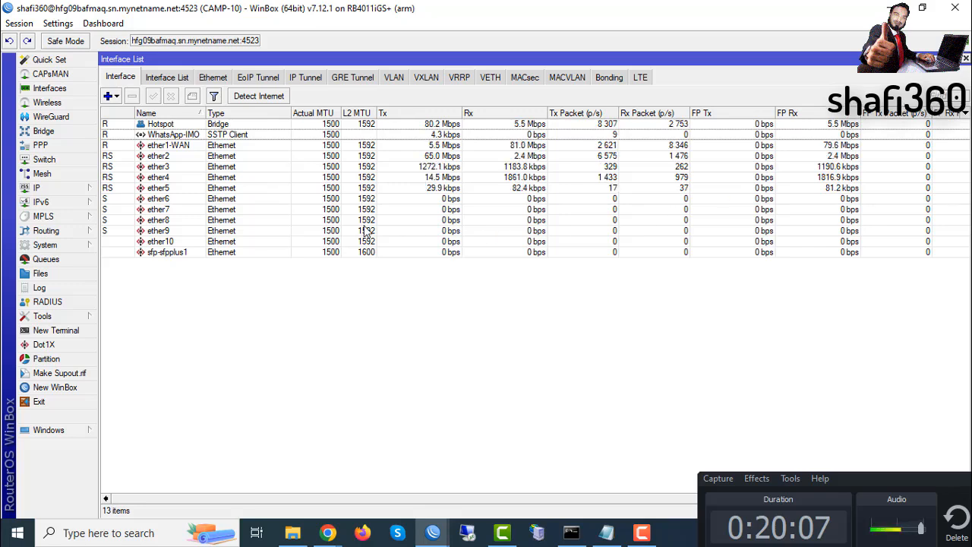
- Examine the status flags of ether2, ether3, ether4 and ether5 in the interface list
click(157, 158)
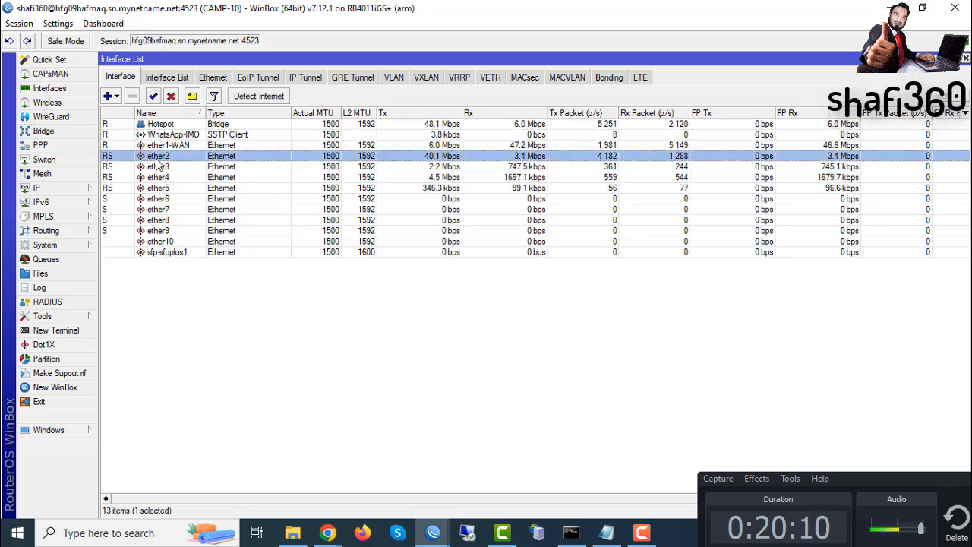
click(116, 168)
click(117, 179)
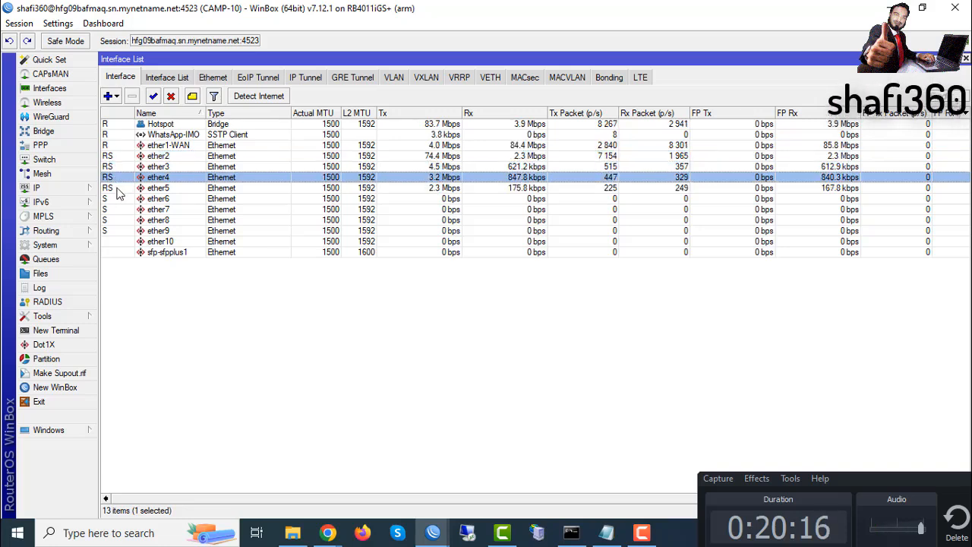
click(114, 188)
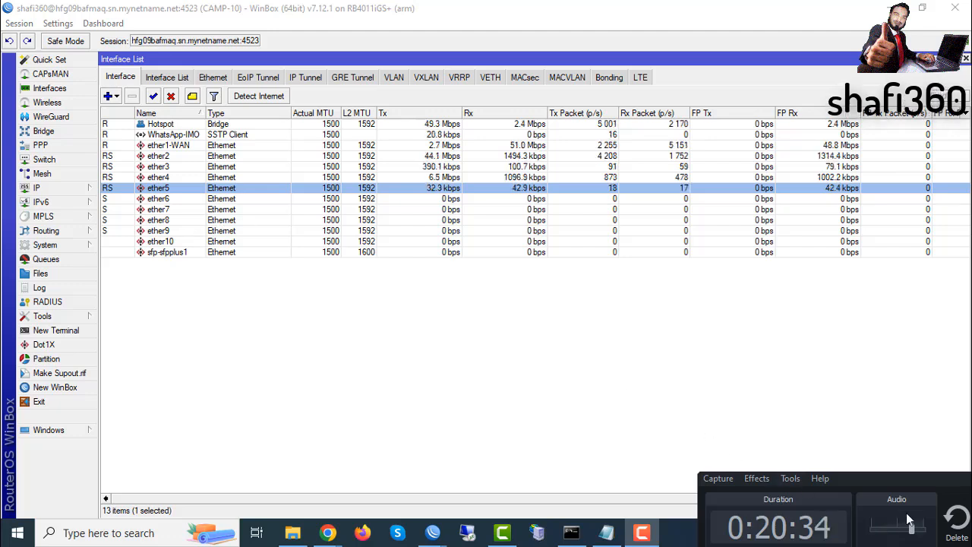
click(924, 531)
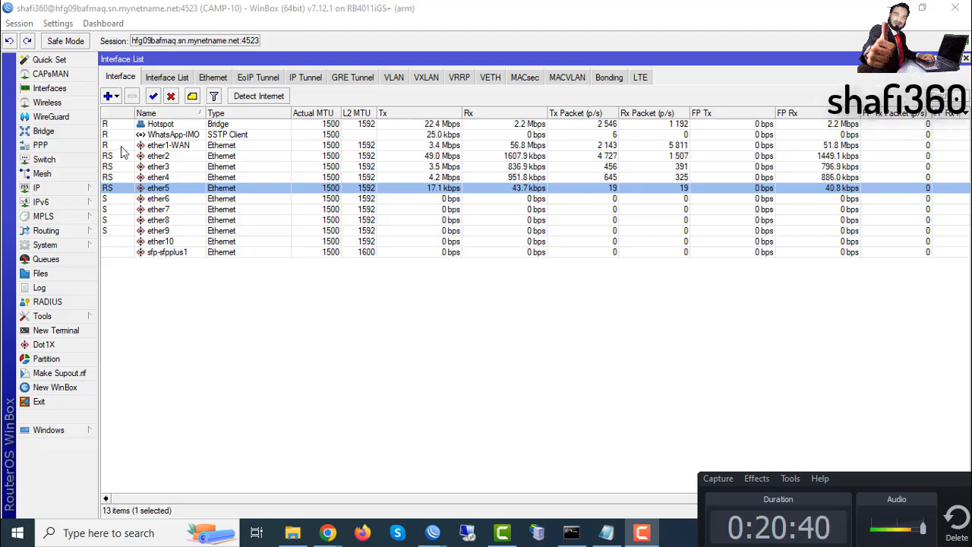
- Review the Hotspot bridge and the ports assigned to it, and close the bridge window
click(44, 132)
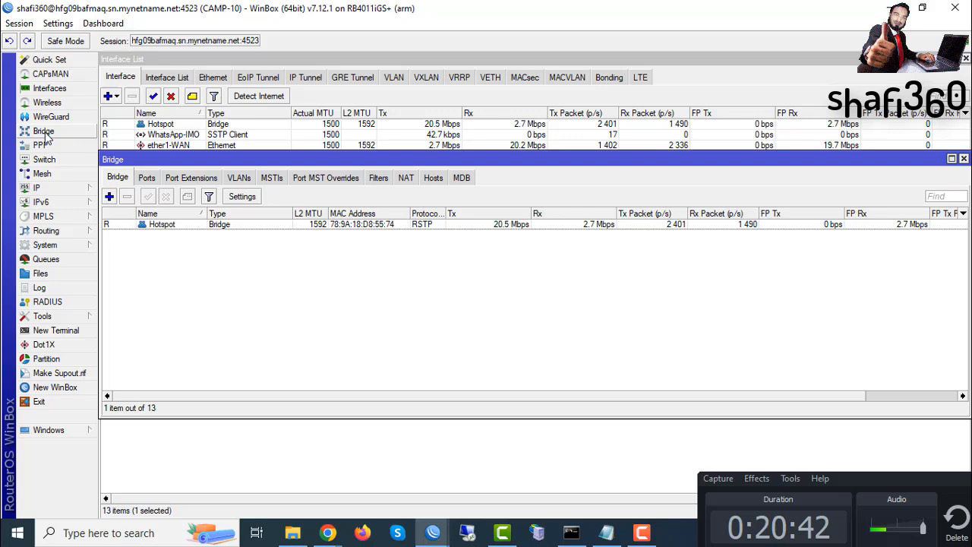
click(147, 179)
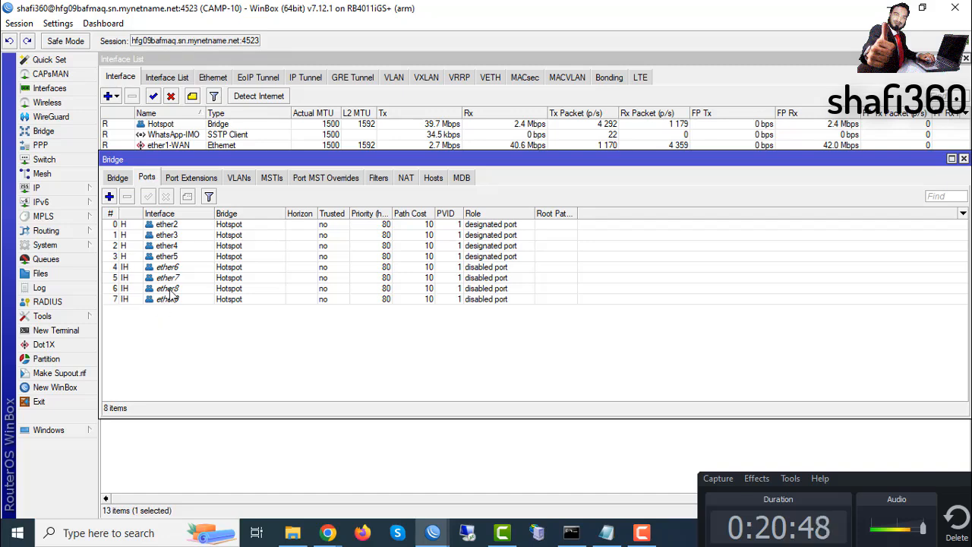
drag(173, 160, 322, 149)
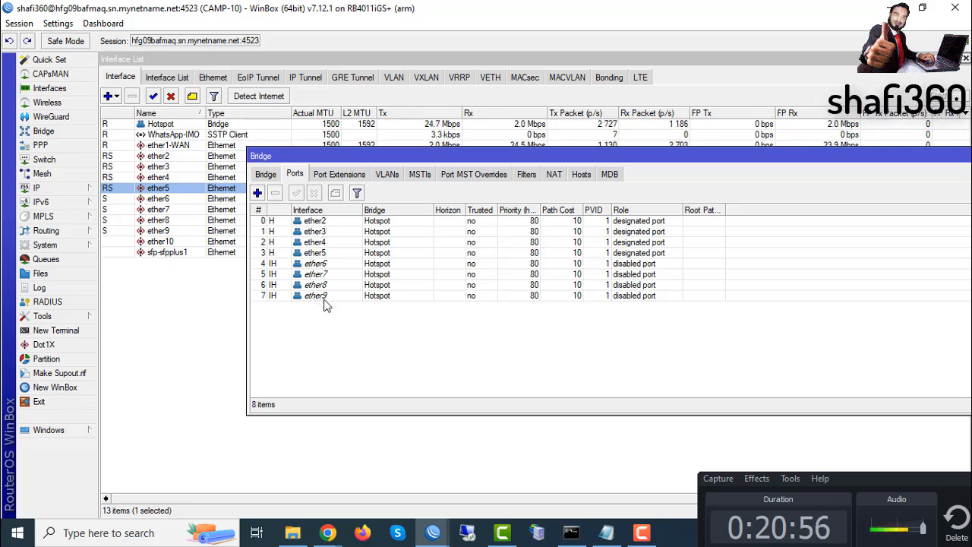
click(267, 176)
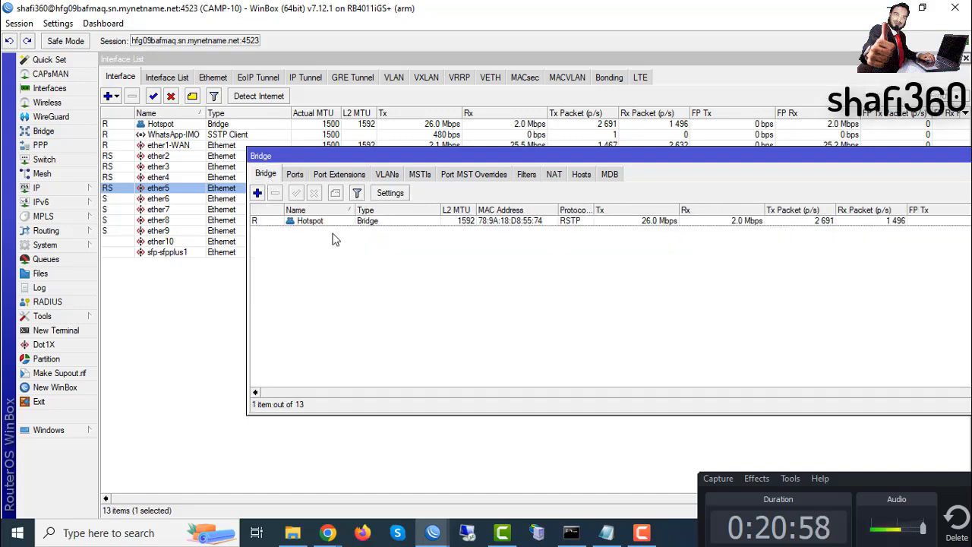
click(297, 175)
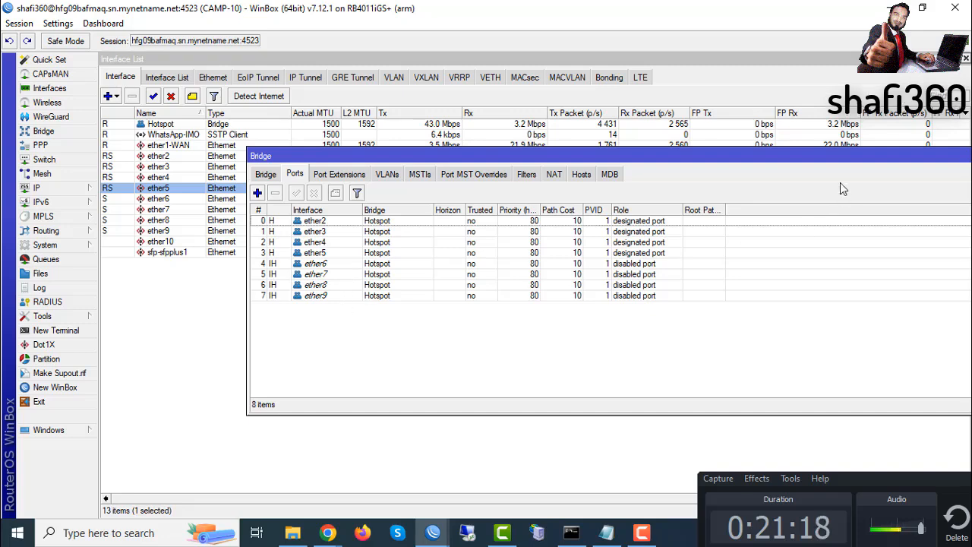
drag(841, 156, 610, 177)
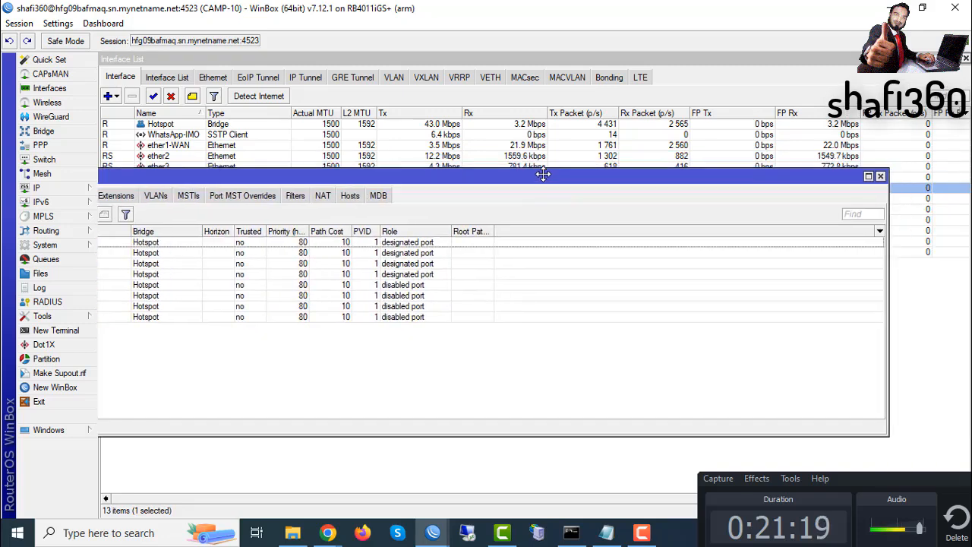
click(881, 177)
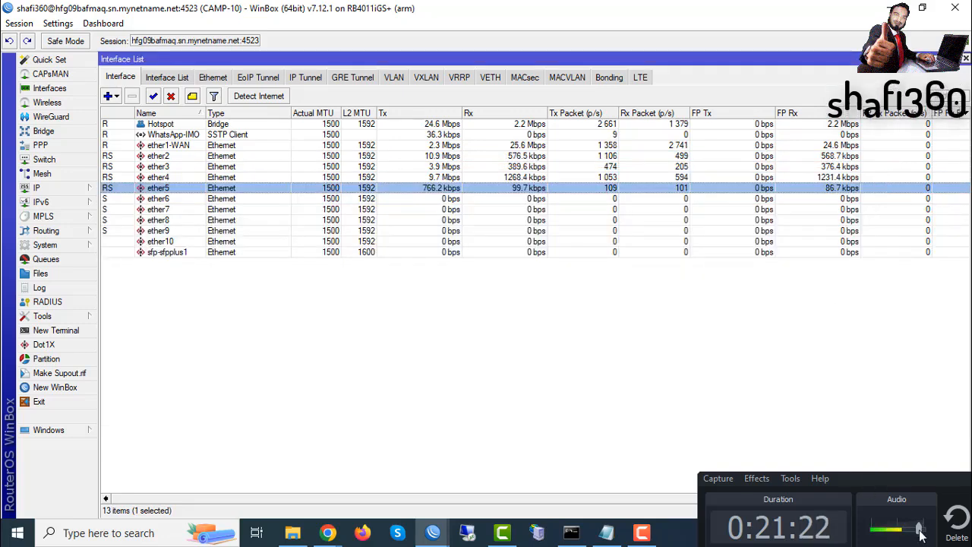
- Open the Windows network settings and review the IP settings and properties of the Ethernet connection Network 6
drag(921, 526, 925, 529)
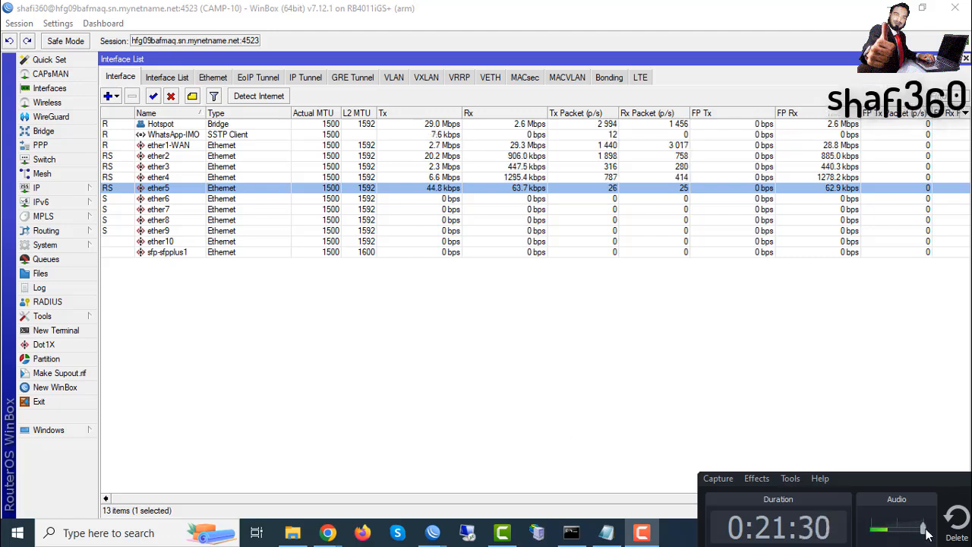
drag(843, 479, 774, 305)
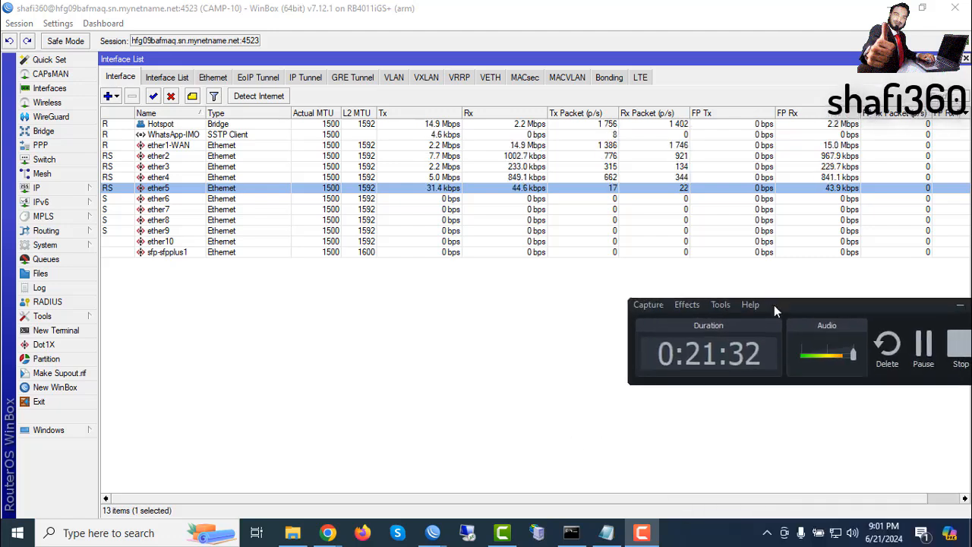
mouse_move(838, 536)
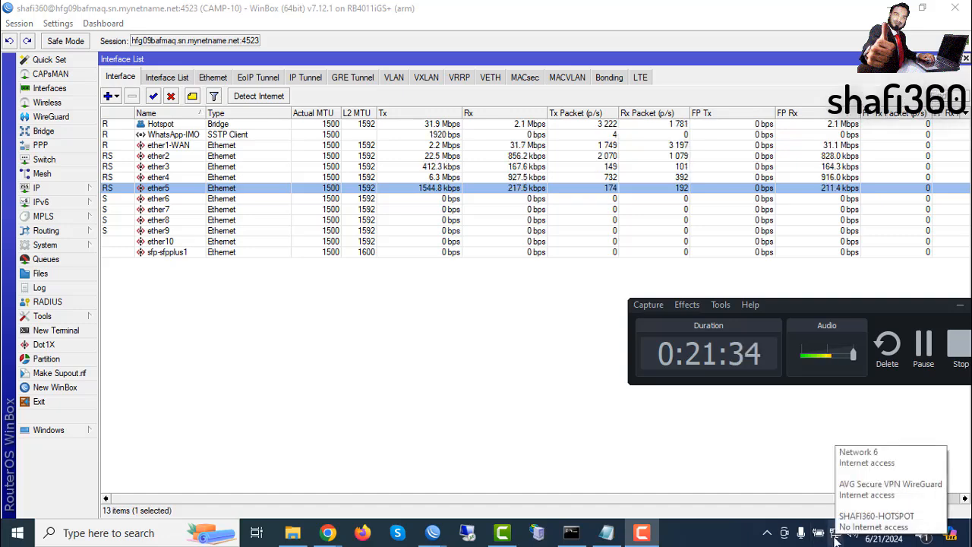
right_click(836, 536)
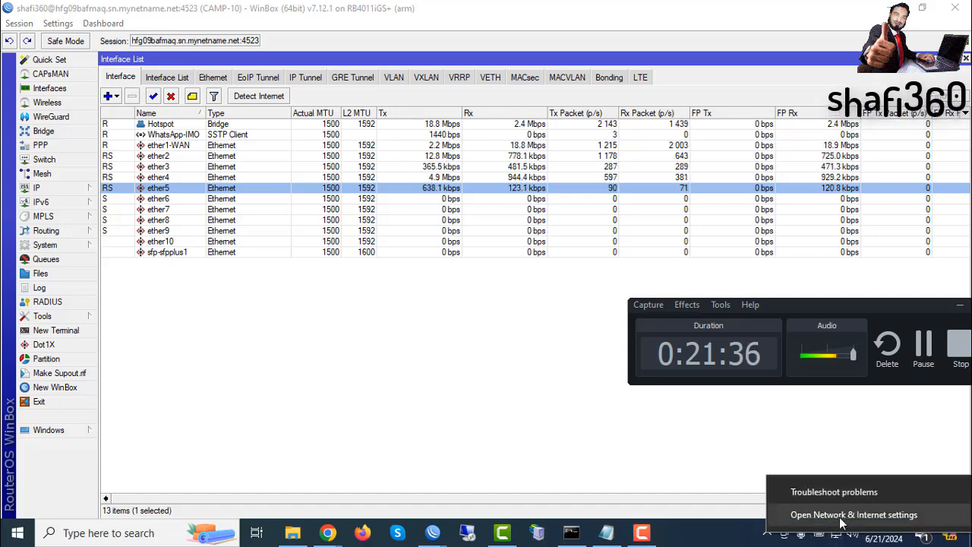
click(839, 515)
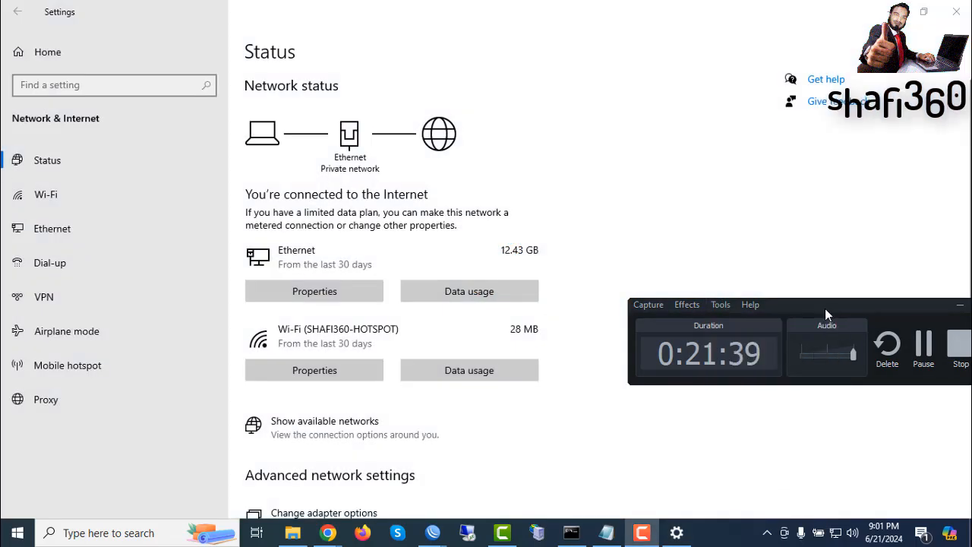
drag(825, 308, 814, 491)
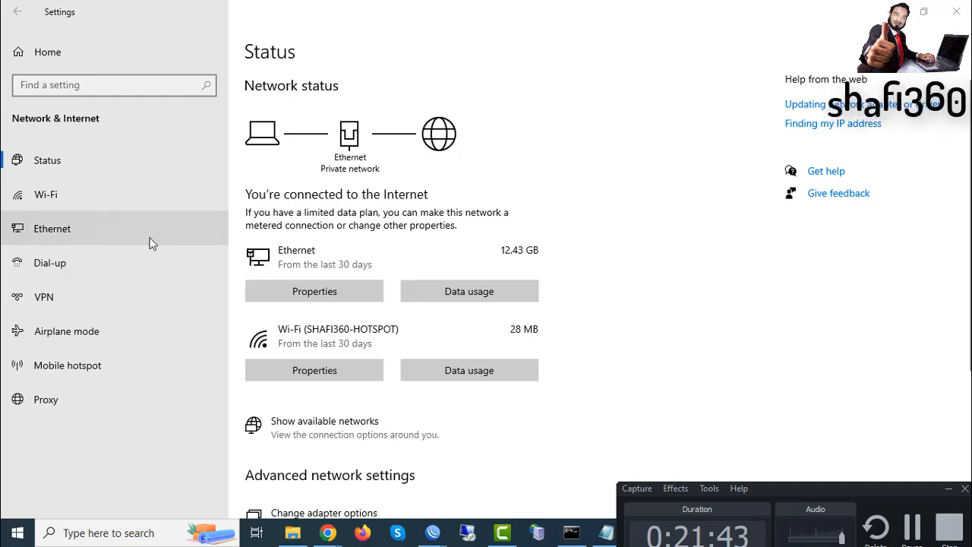
click(57, 234)
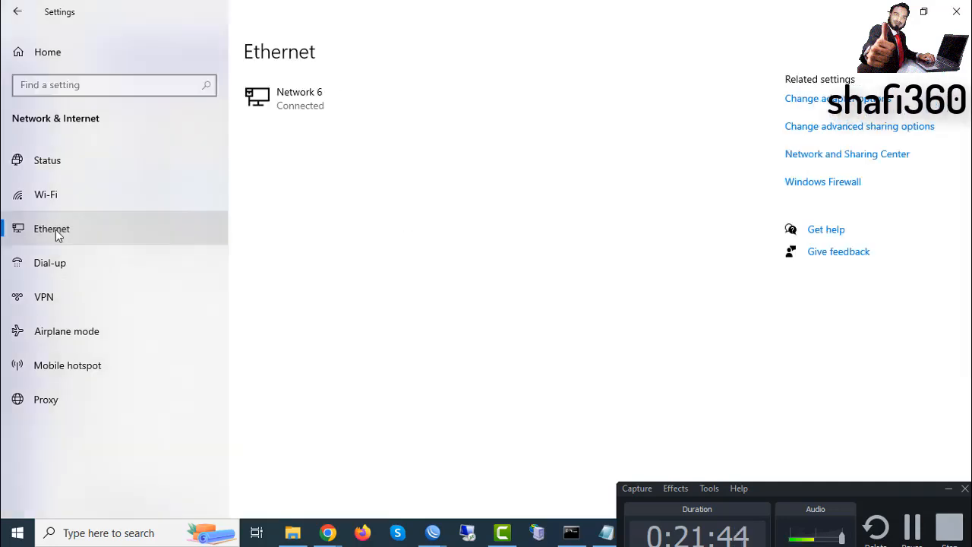
click(315, 102)
scroll(198, 319, down, 5)
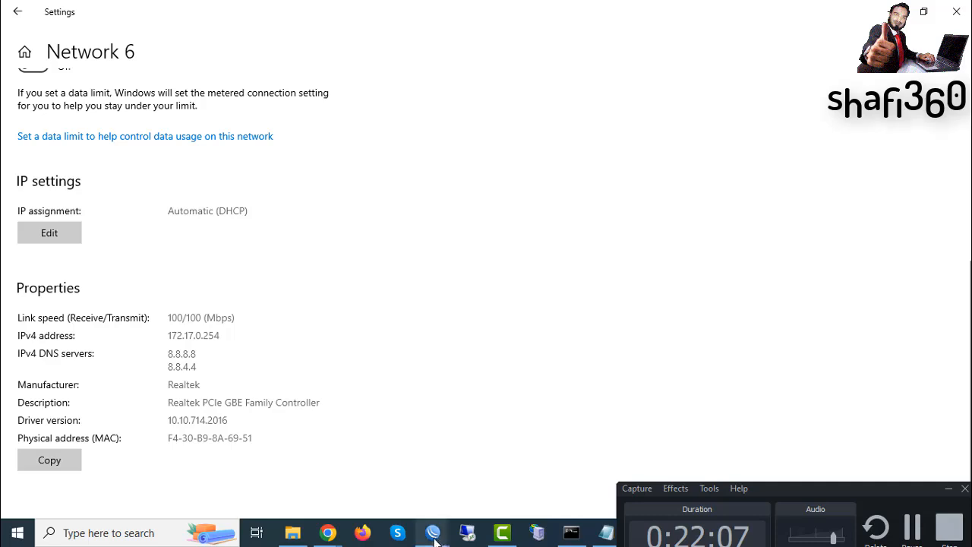
- Switch to the WinBox login window and connect to the neighboring shafi360-lab router at 172.16.0.1 through its MAC address
mouse_move(433, 532)
click(294, 460)
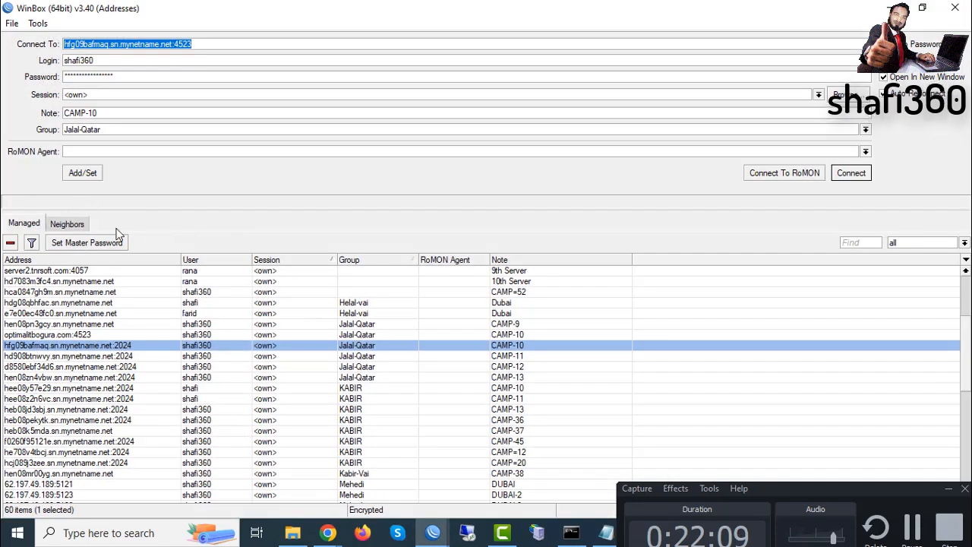
click(65, 225)
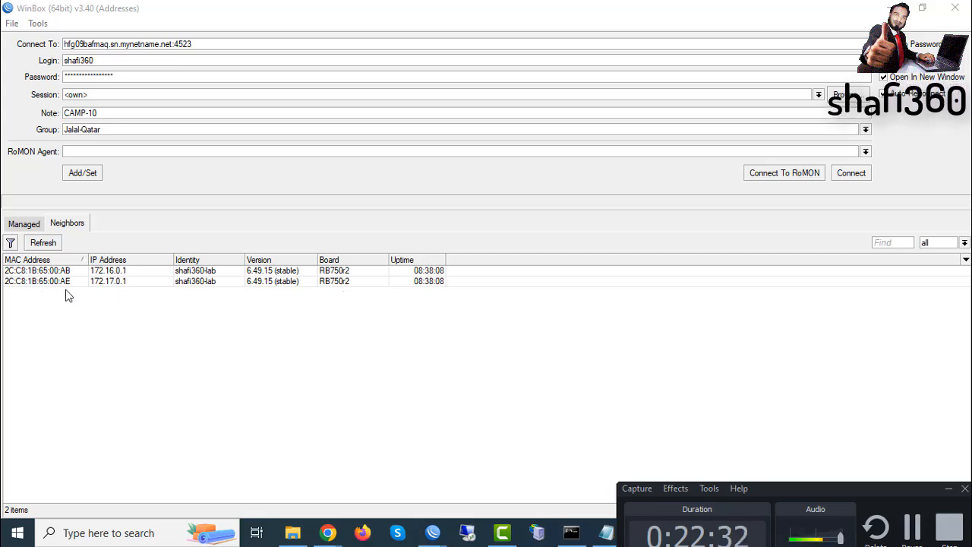
click(31, 275)
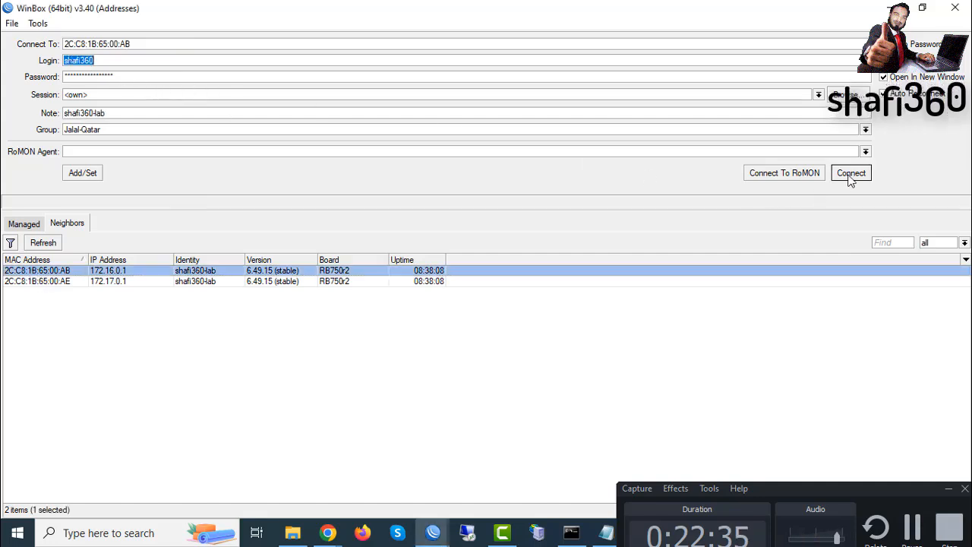
click(851, 174)
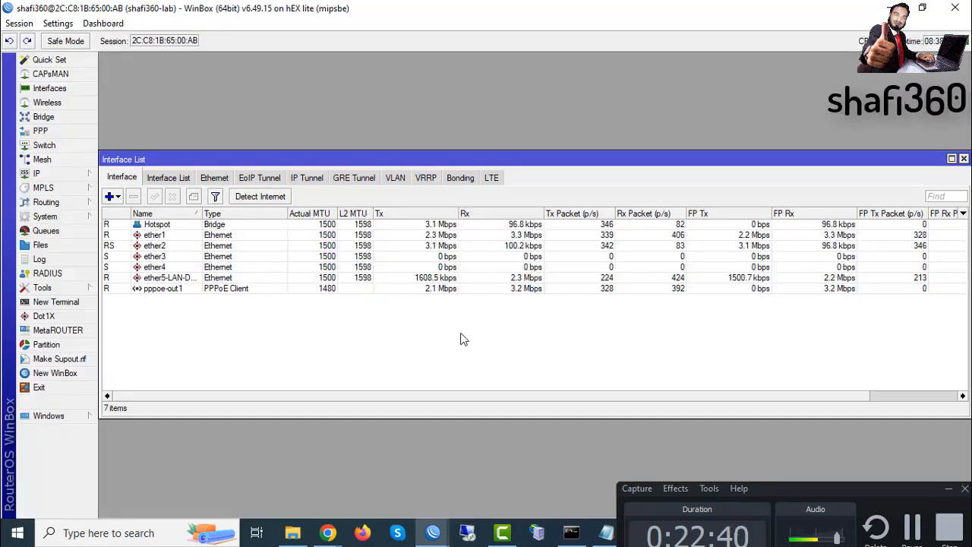
- Select the ether5 LAN interface and widen the interface list's Name column to show full names
click(843, 539)
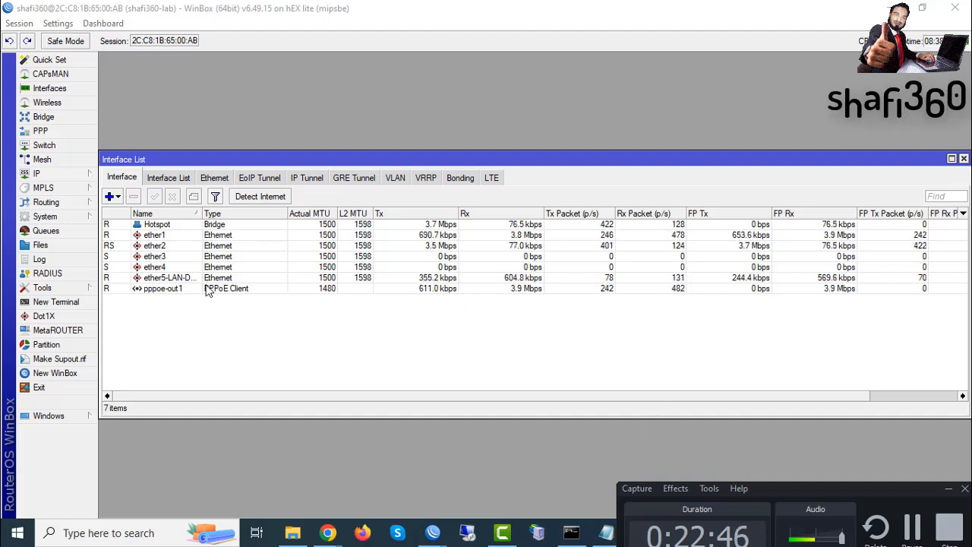
click(233, 289)
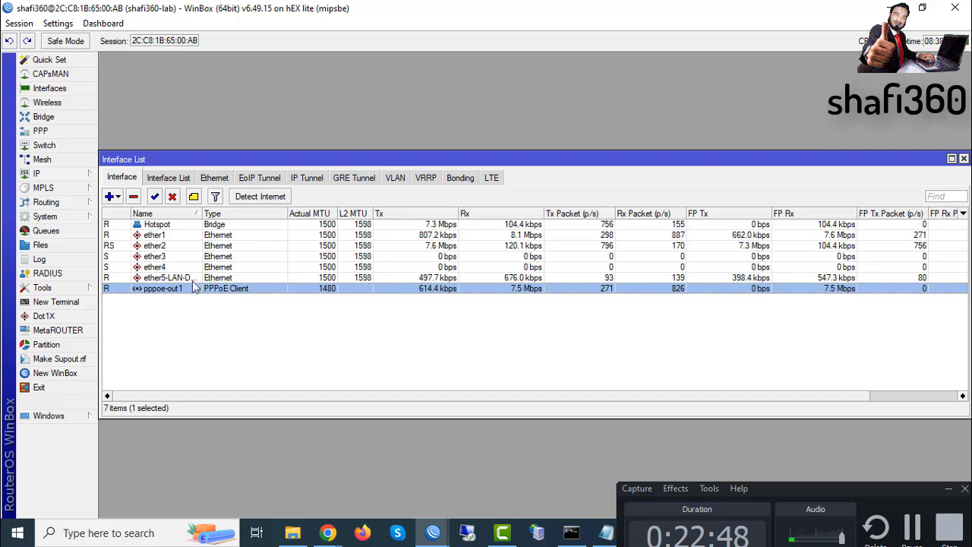
click(202, 275)
drag(201, 215, 316, 214)
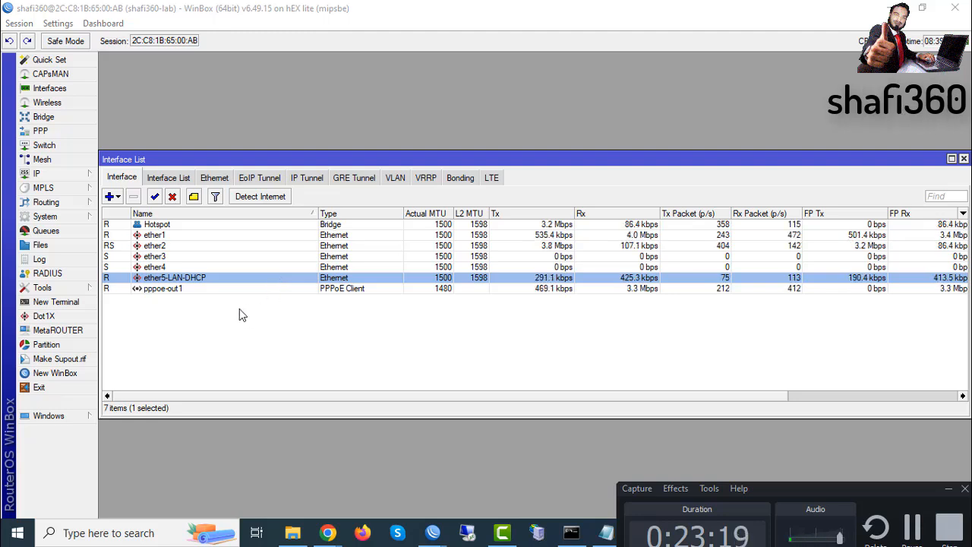
- Open the properties of ether5-LAN-DHCP, review the interface name, and confirm without changing it
double_click(201, 278)
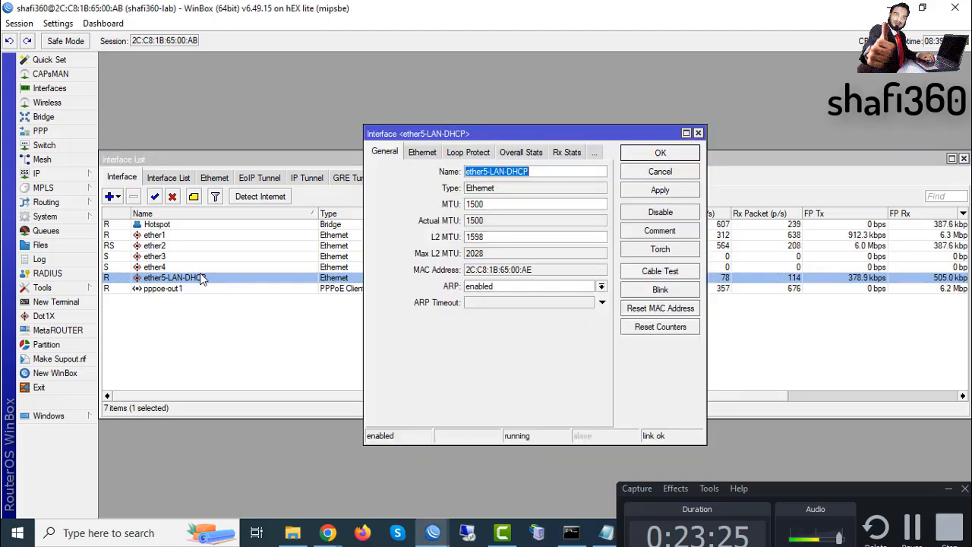
click(535, 171)
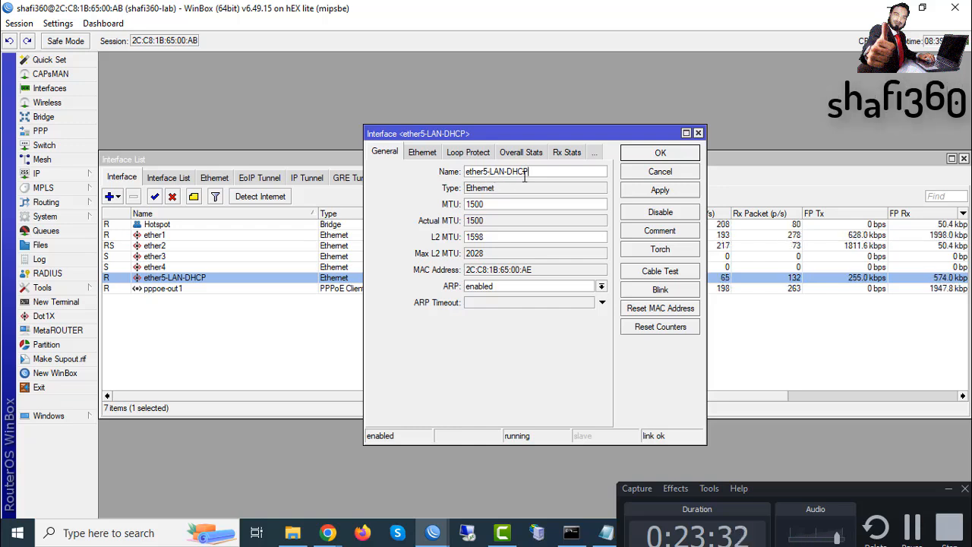
click(643, 152)
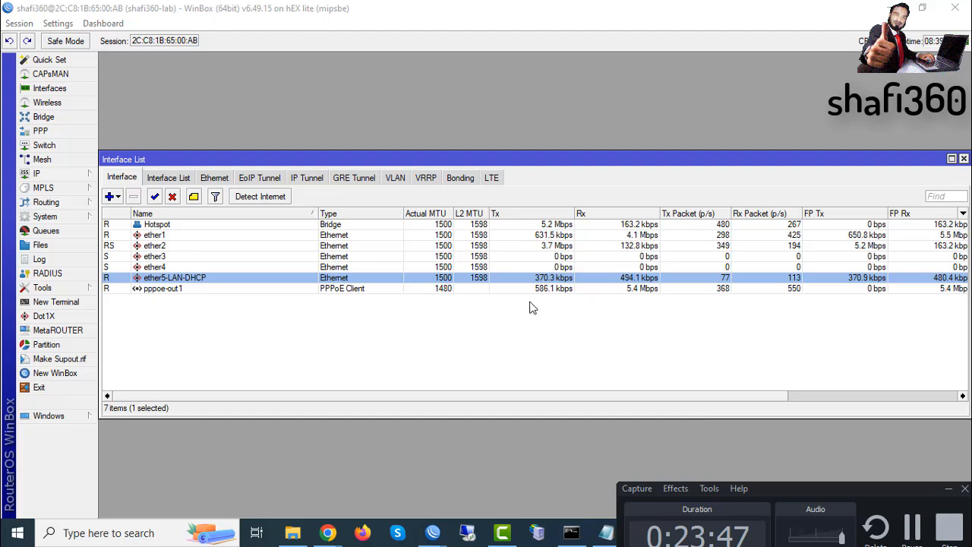
- Examine the overall, transmit and traffic statistics of ether5-LAN-DHCP, and close its properties
double_click(532, 278)
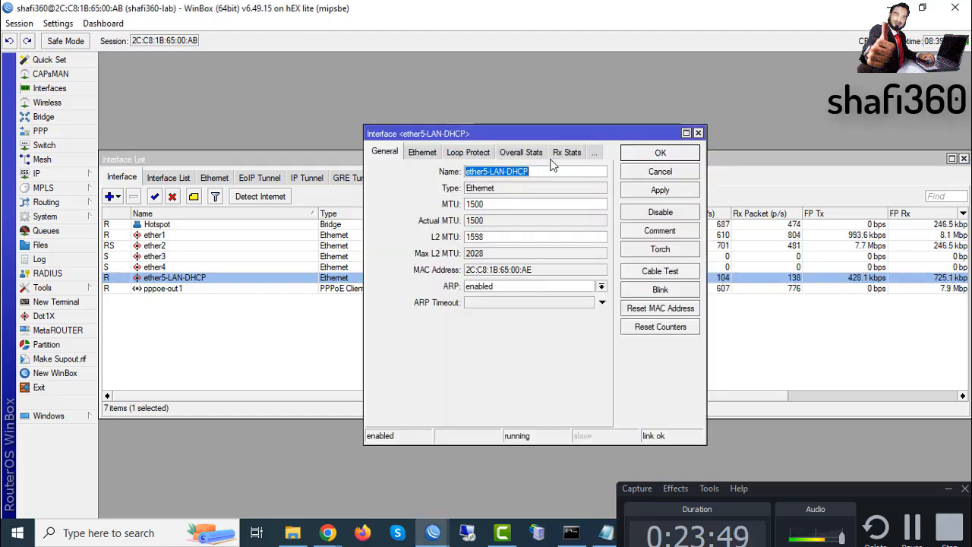
click(528, 154)
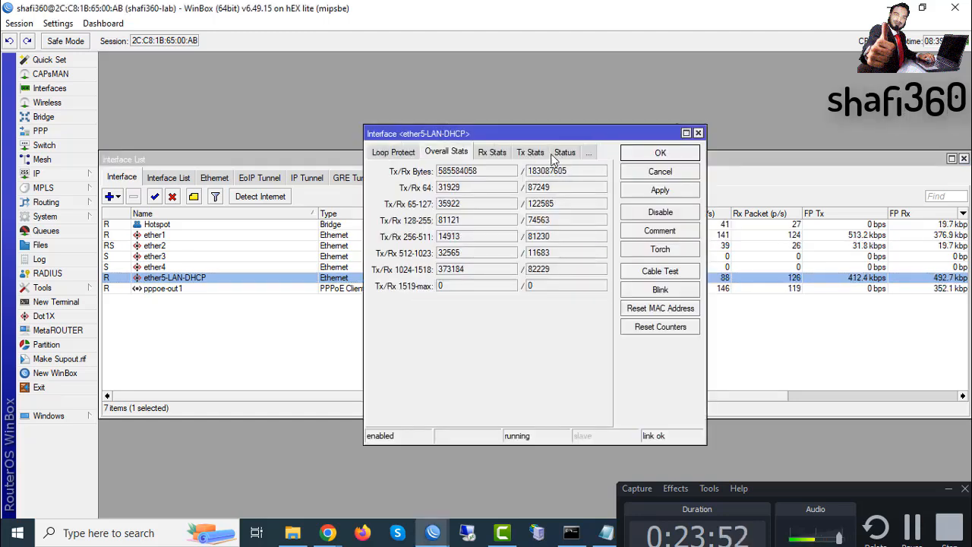
click(532, 153)
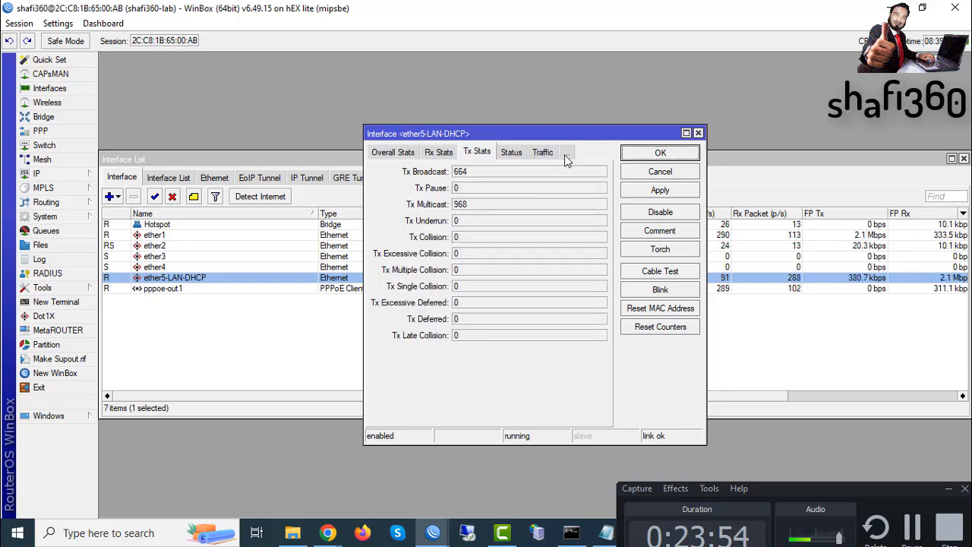
click(542, 152)
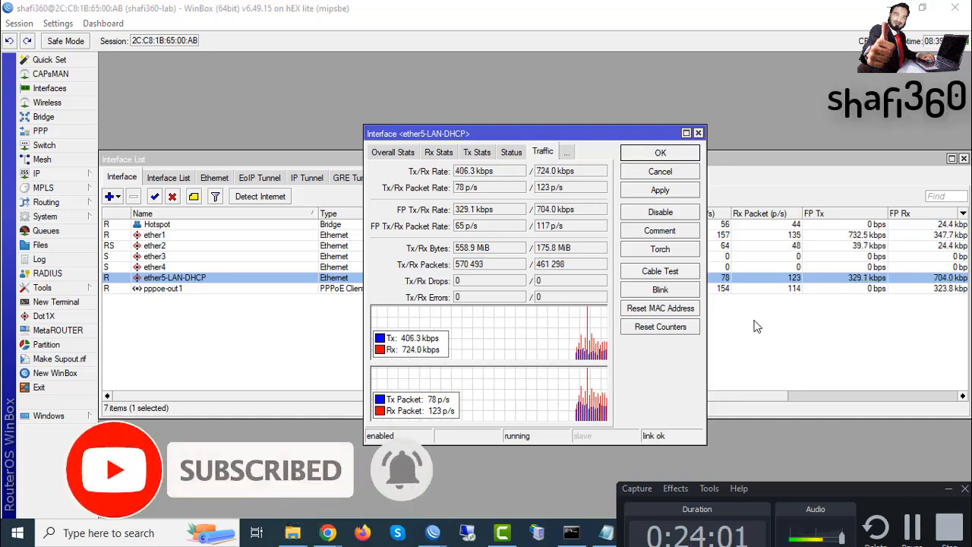
click(648, 152)
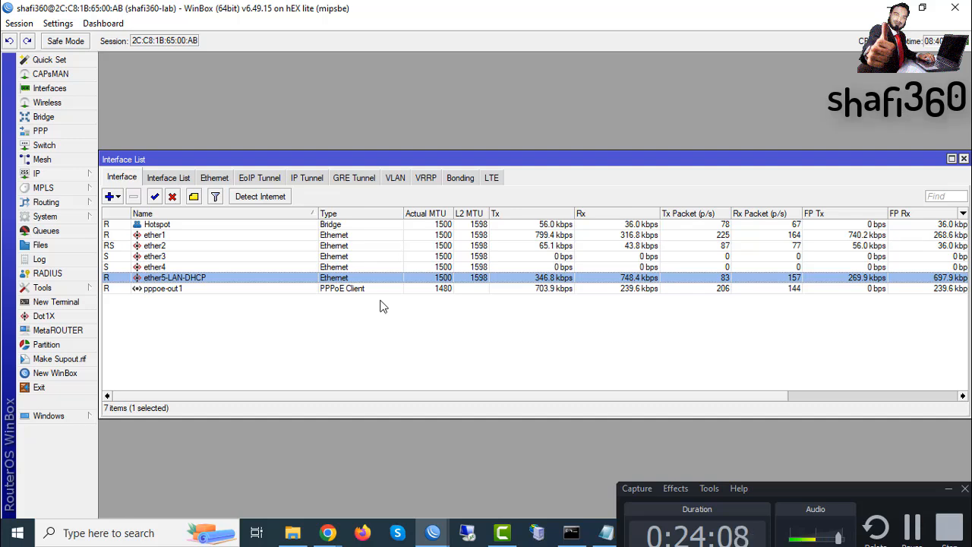
click(844, 541)
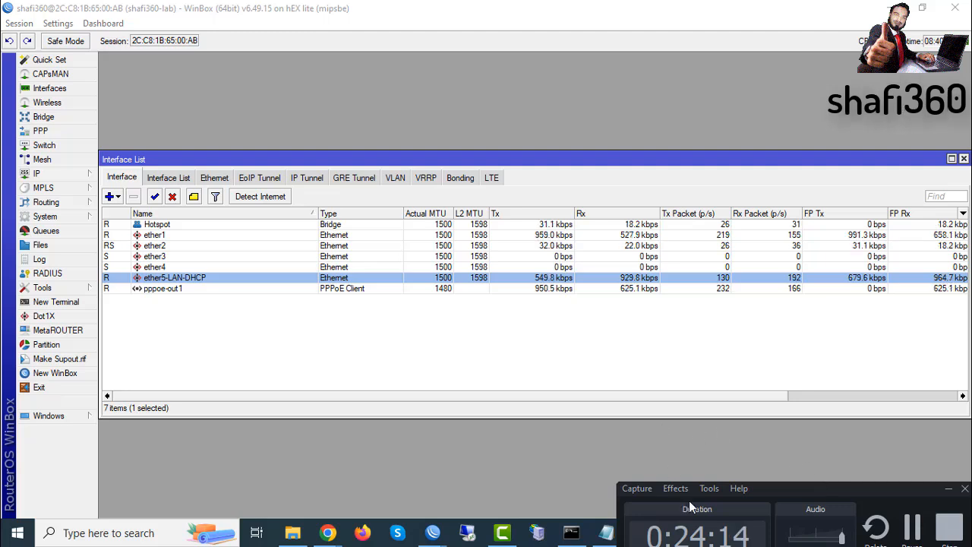
click(744, 488)
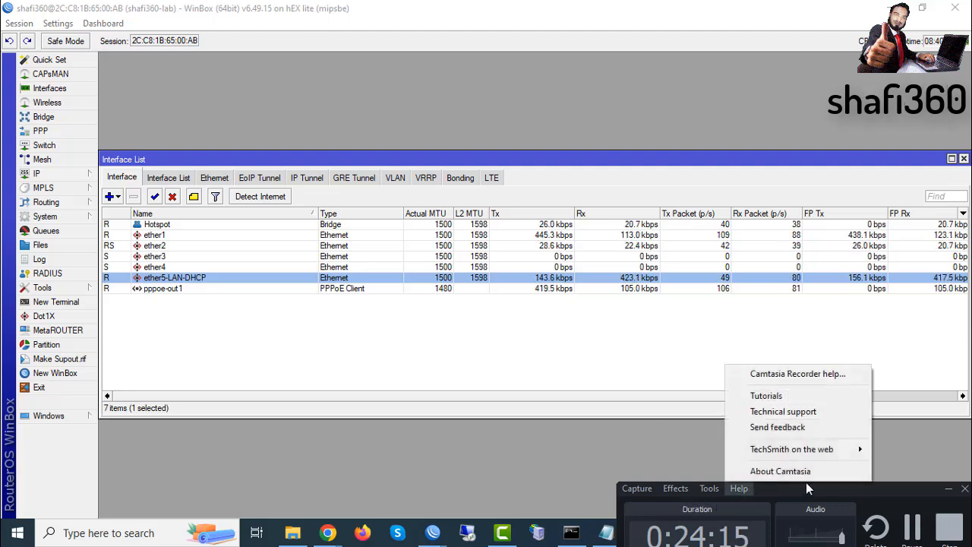
click(870, 495)
drag(828, 491, 869, 486)
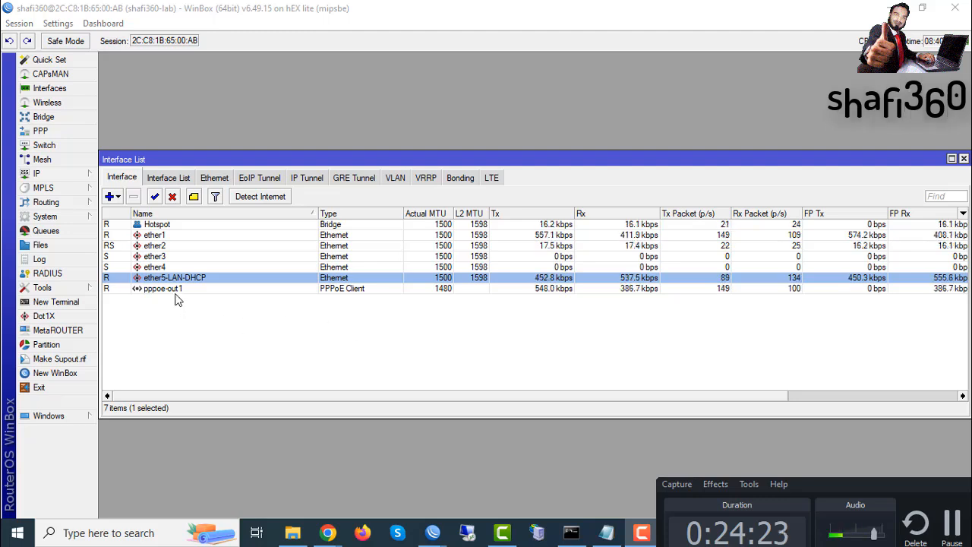
click(883, 535)
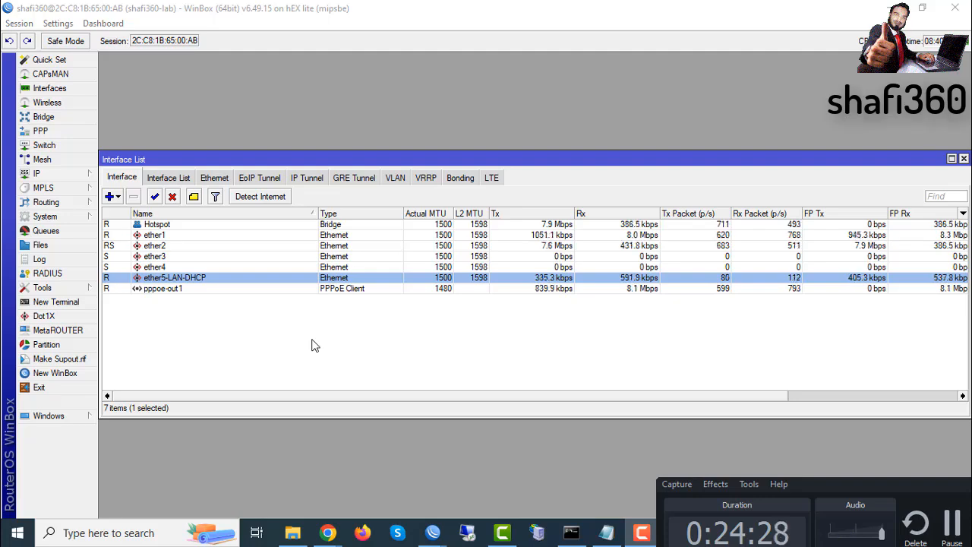
- Recheck the live traffic graphs of ether5-LAN-DHCP and close the interface properties
double_click(175, 278)
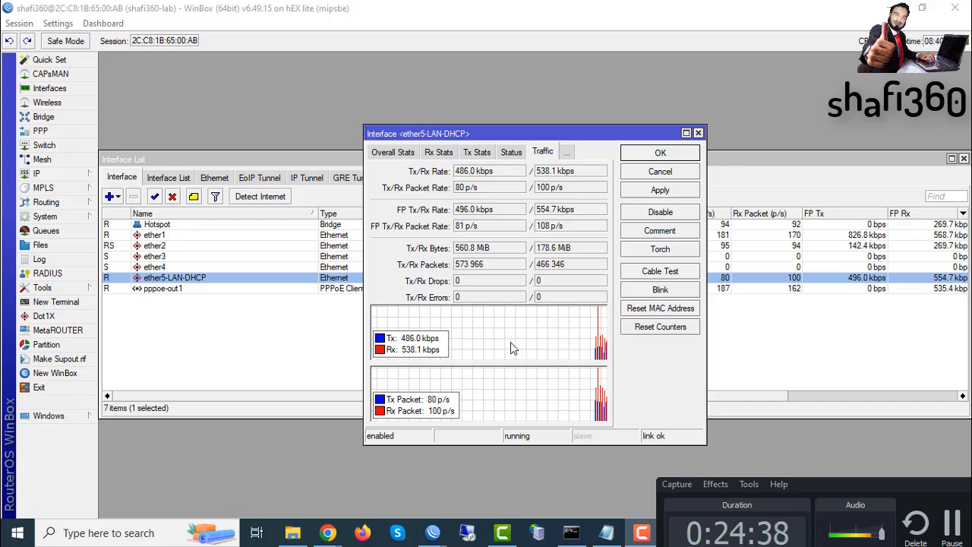
click(658, 154)
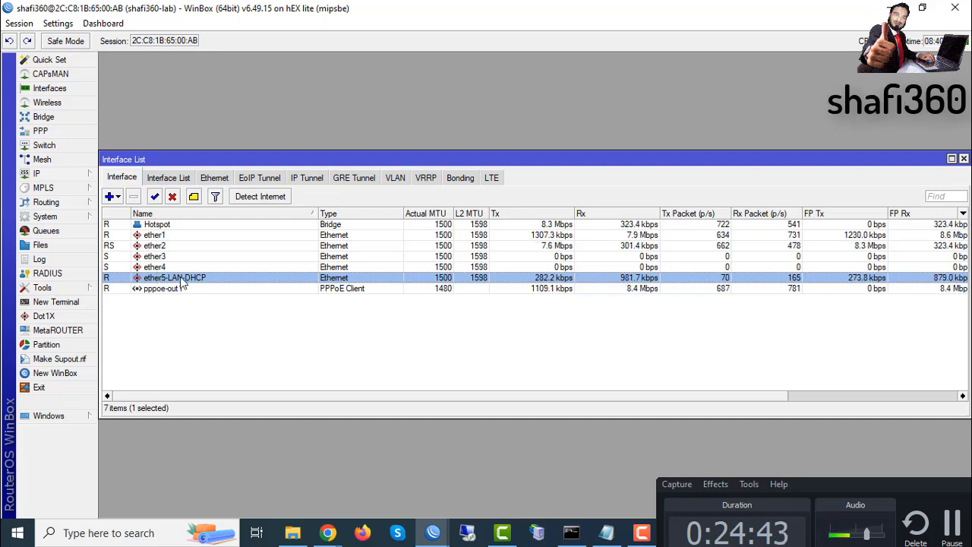
click(882, 533)
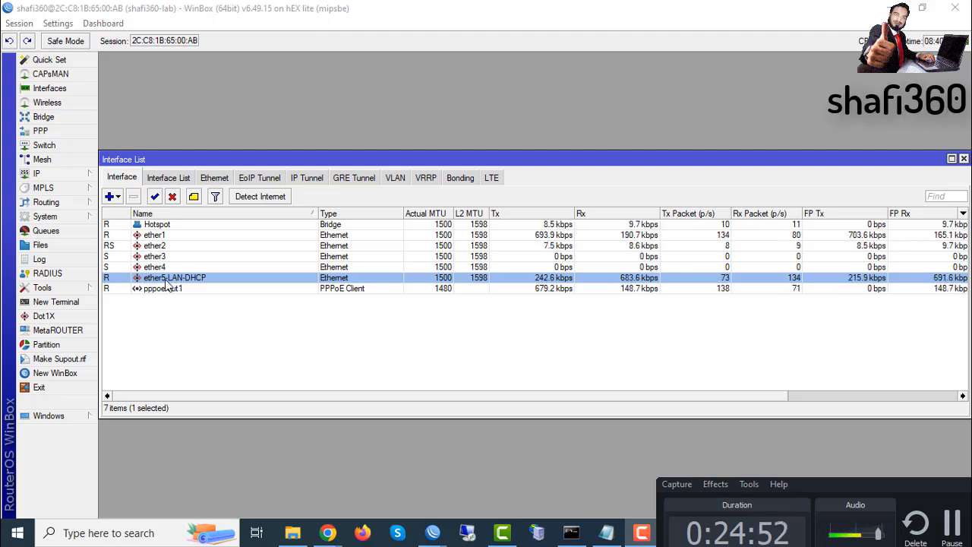
- Open the router's DHCP server list and view the settings of the dhcp1 server on ether5-LAN-DHCP
click(43, 174)
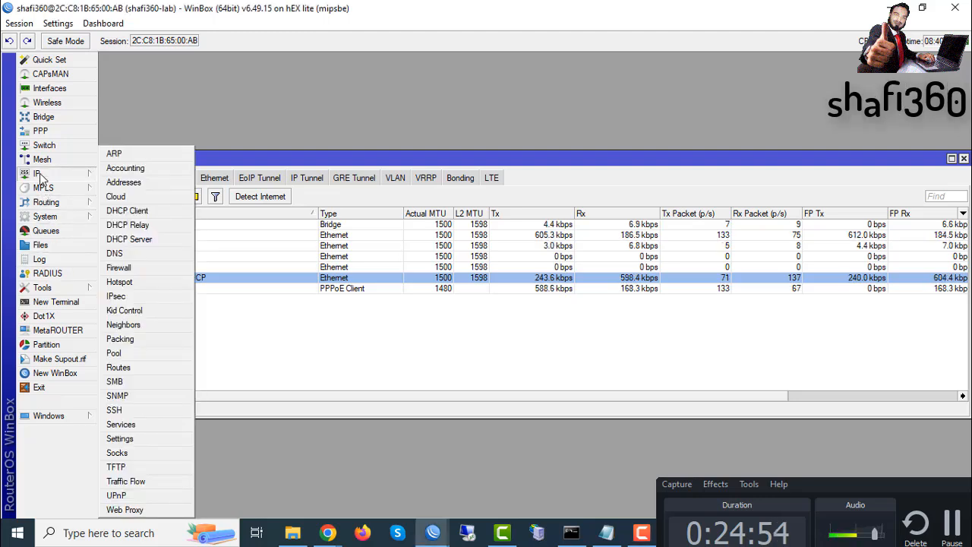
click(138, 240)
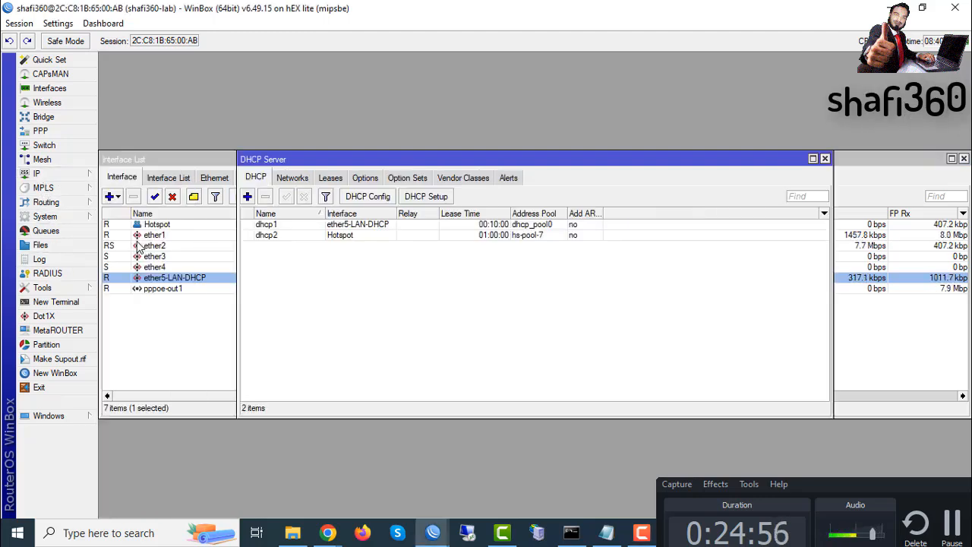
click(358, 227)
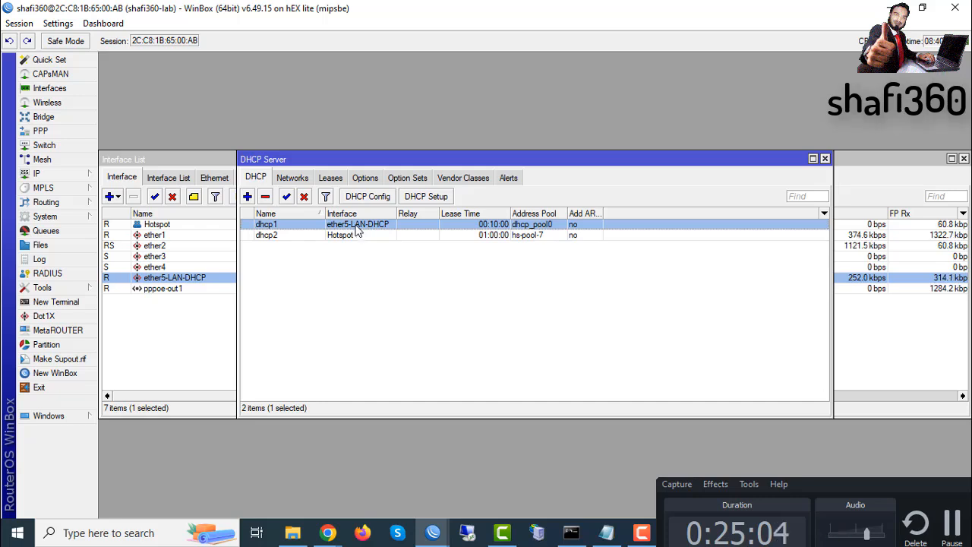
click(883, 535)
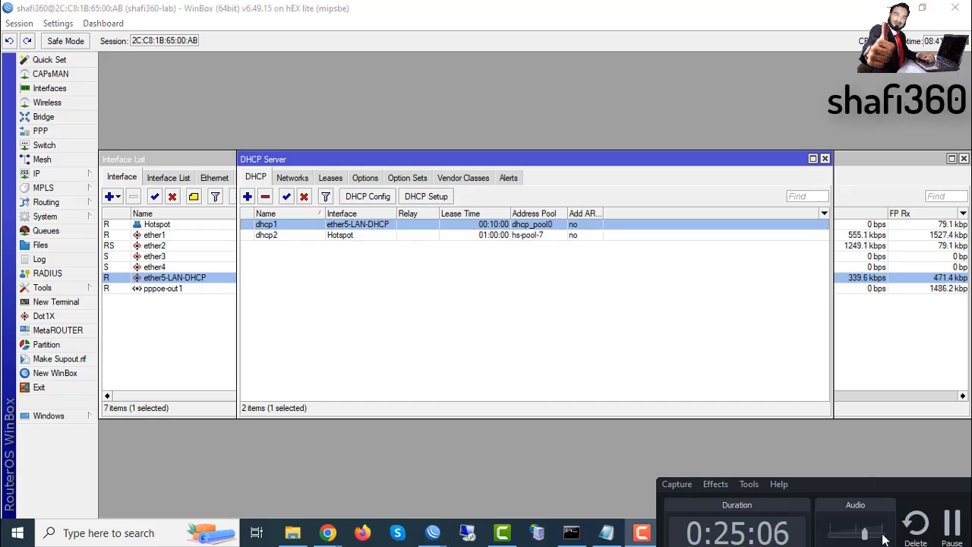
double_click(375, 225)
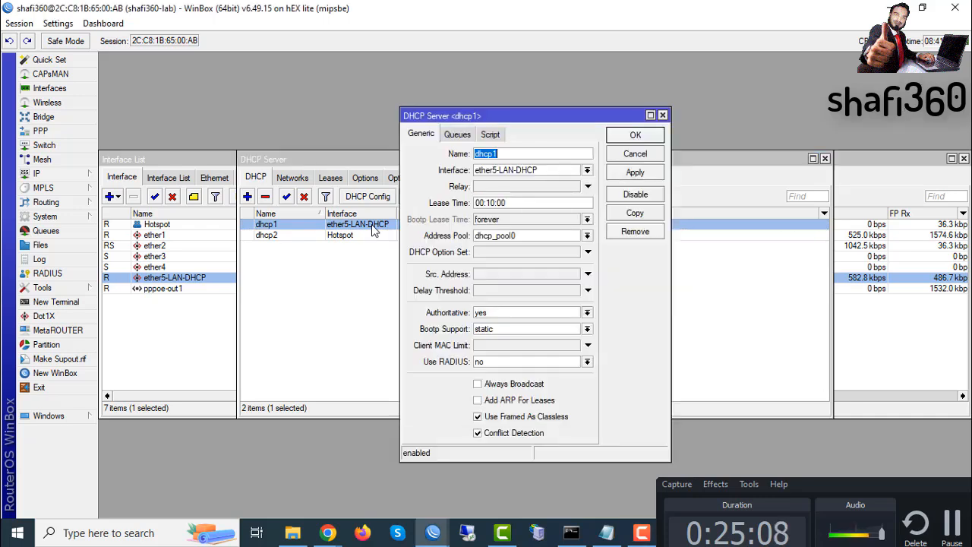
- Review the queue, script and generic settings of dhcp1, confirm without changes, and close the DHCP server list
click(465, 134)
click(490, 136)
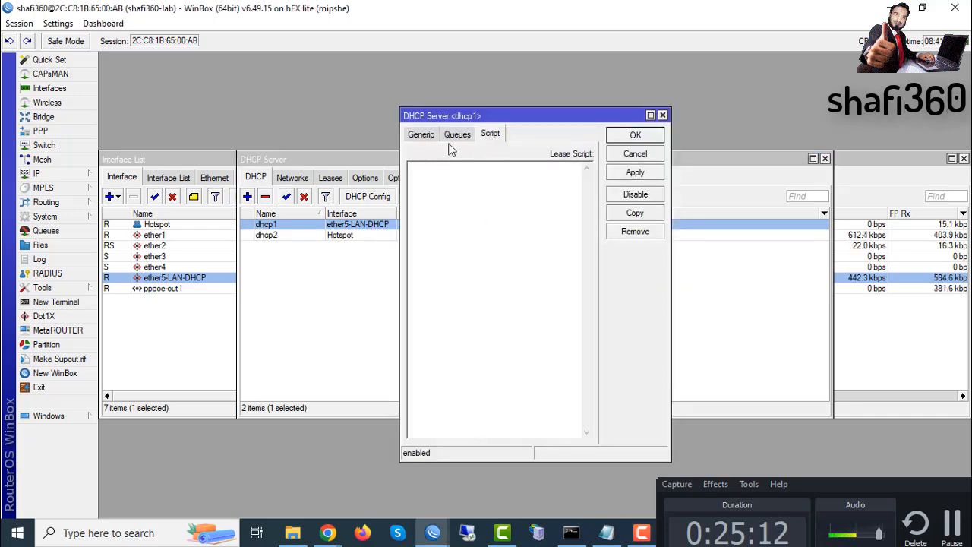
click(421, 135)
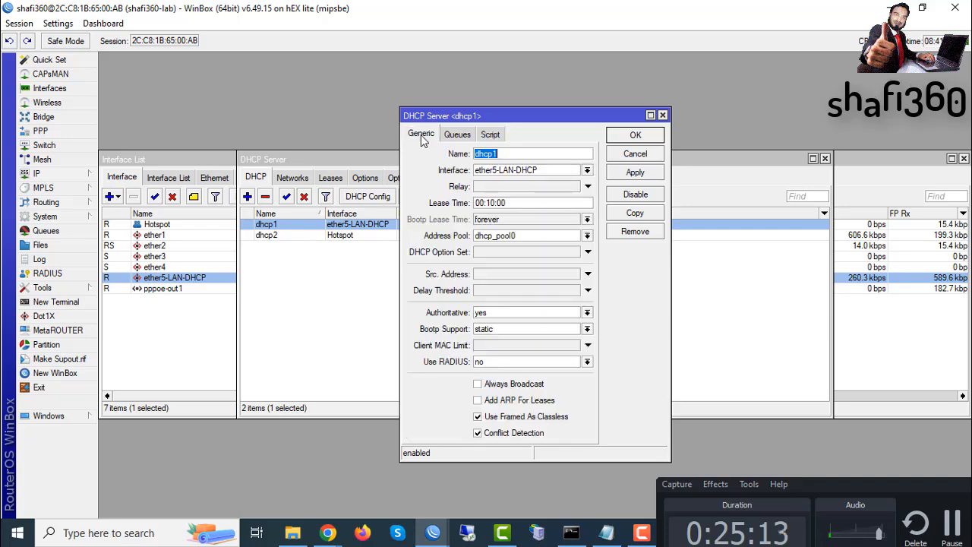
click(635, 135)
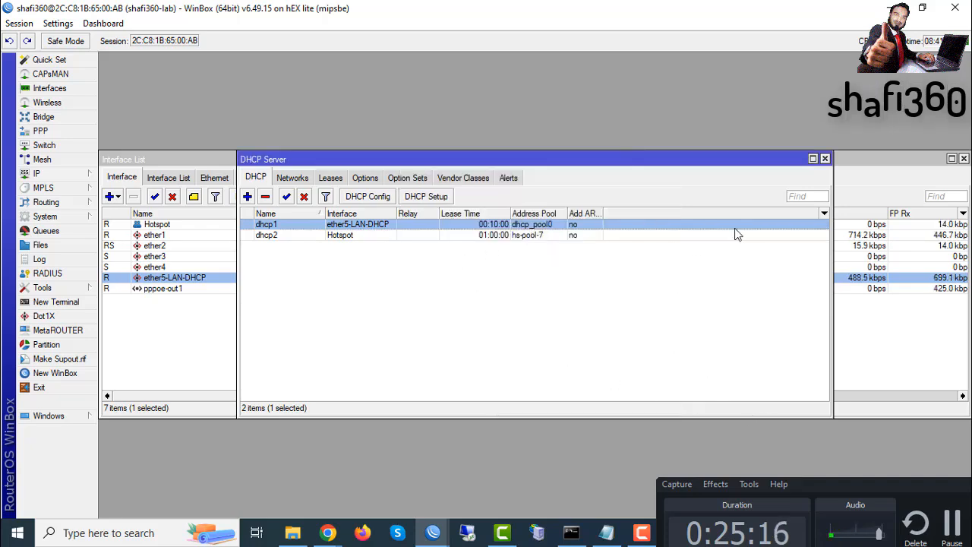
click(825, 160)
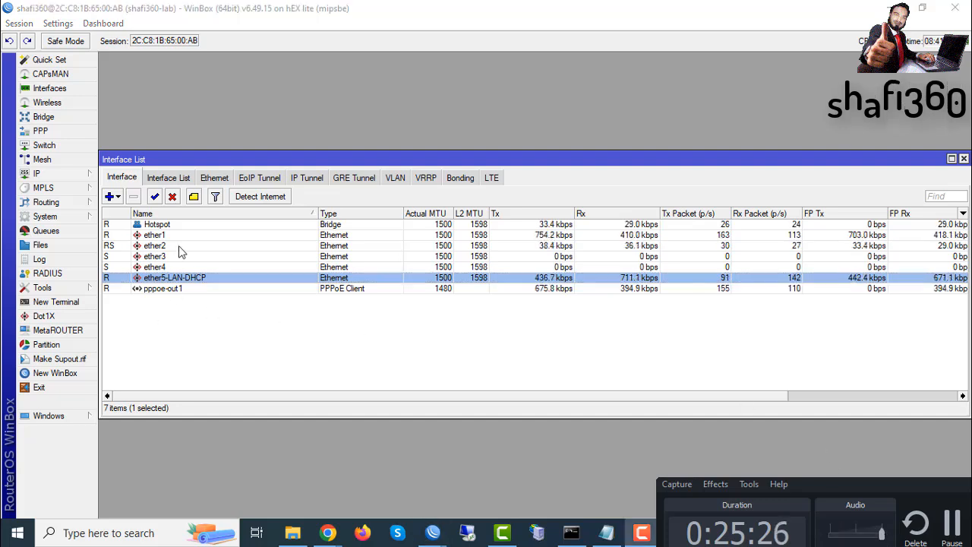
- Remove the ether4 port from the Hotspot bridge, and select ether4 in the interface list to check its status
click(43, 117)
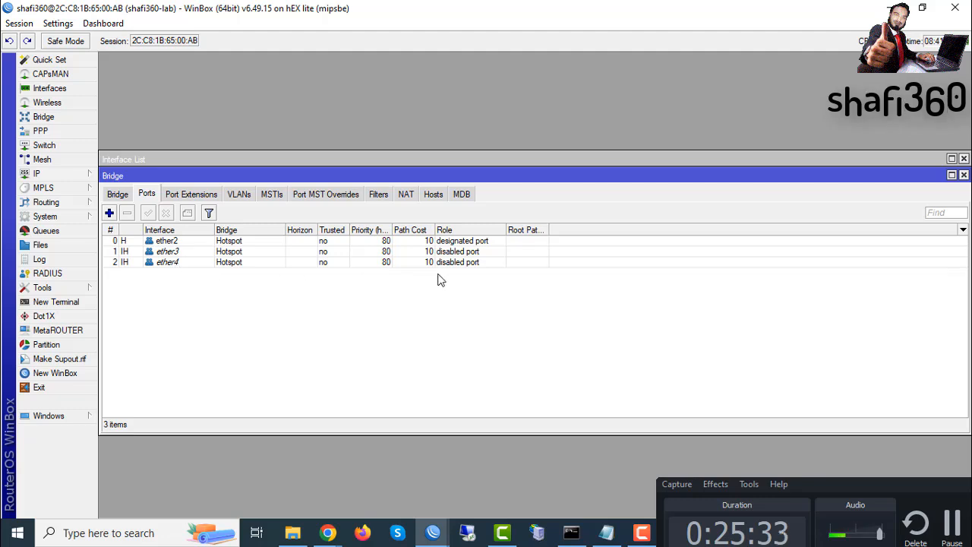
click(169, 263)
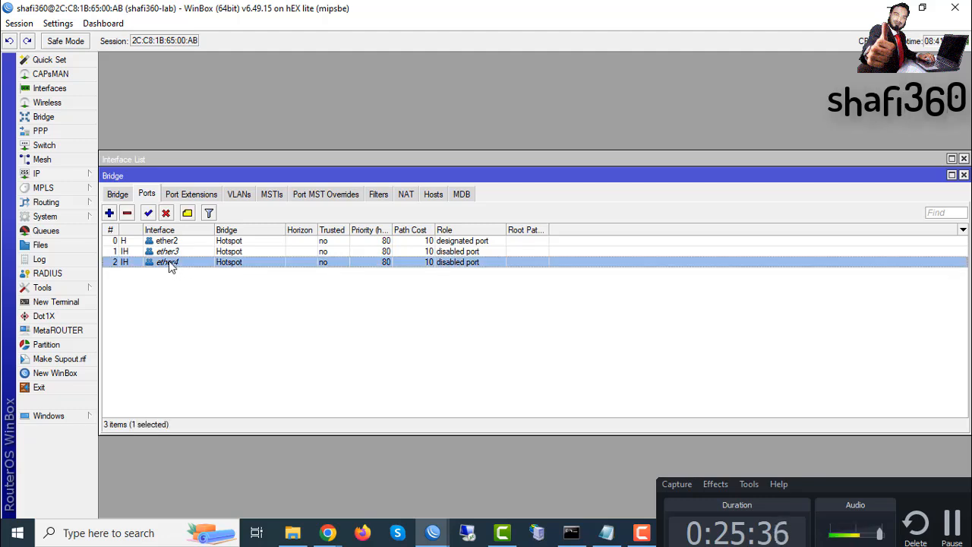
click(127, 213)
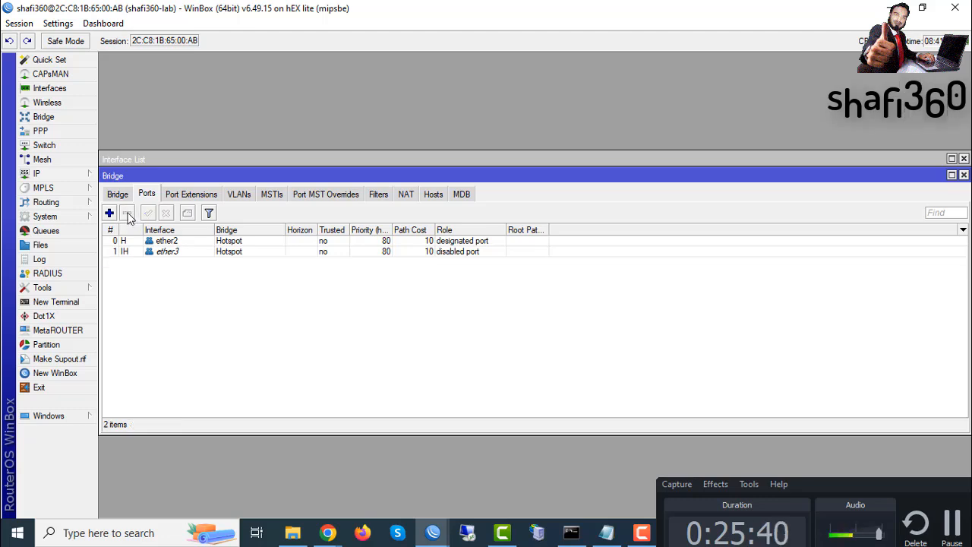
click(964, 176)
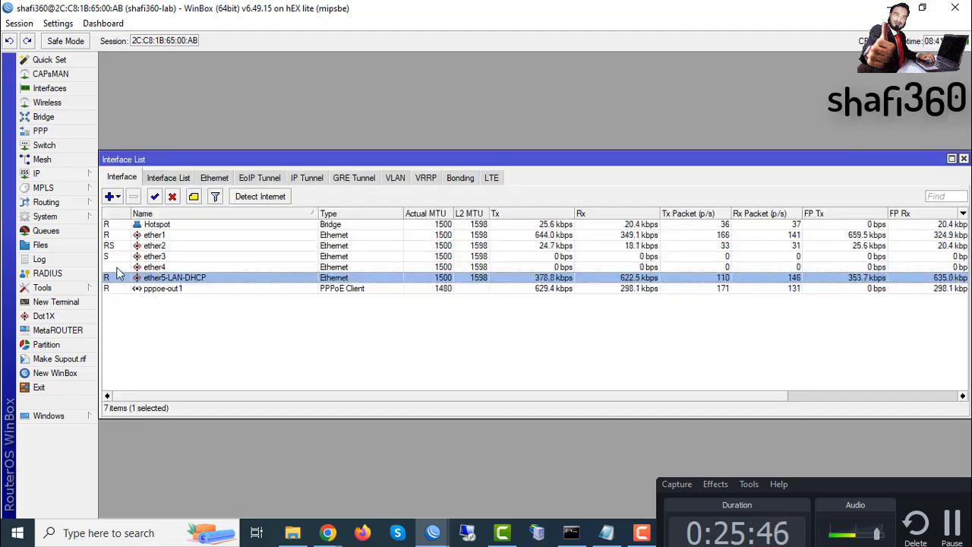
click(119, 268)
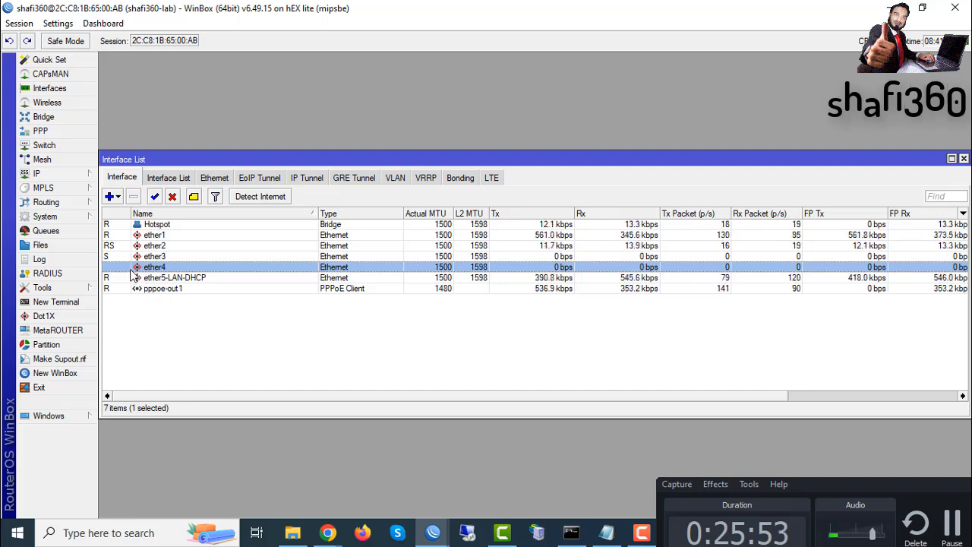
click(883, 536)
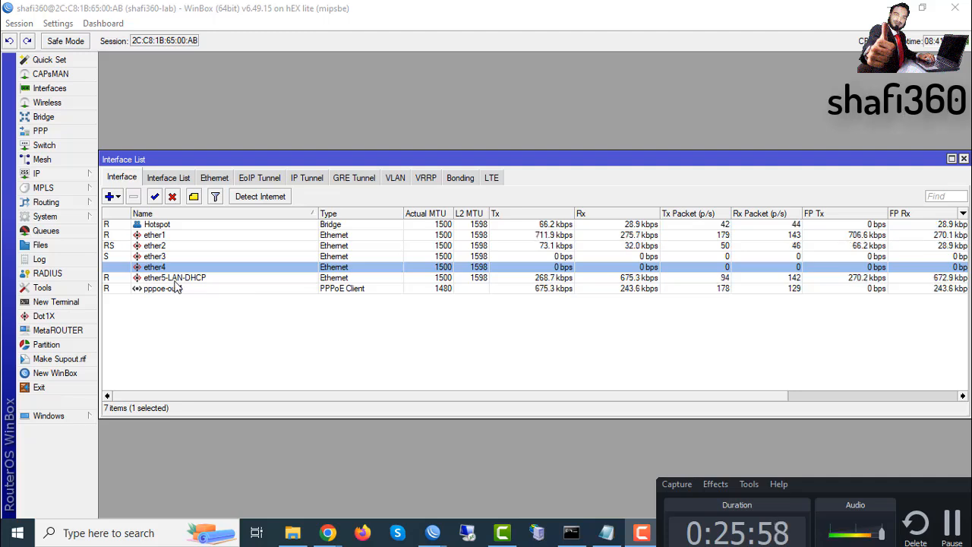
click(38, 173)
mouse_move(40, 180)
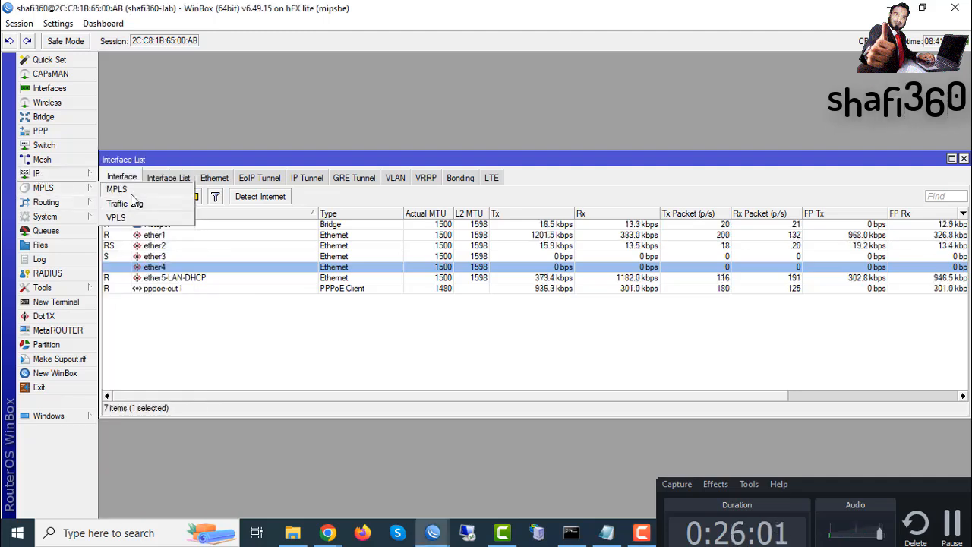
click(244, 345)
click(162, 268)
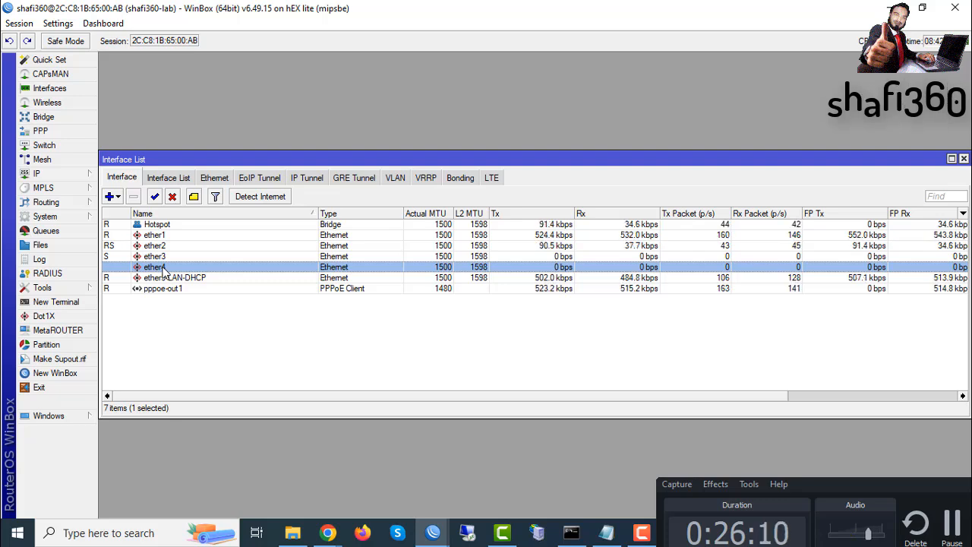
click(881, 536)
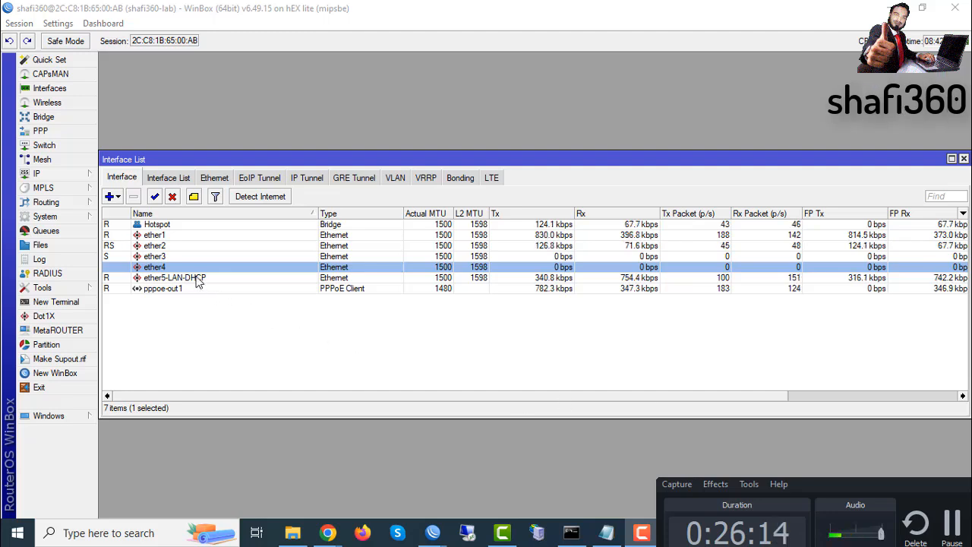
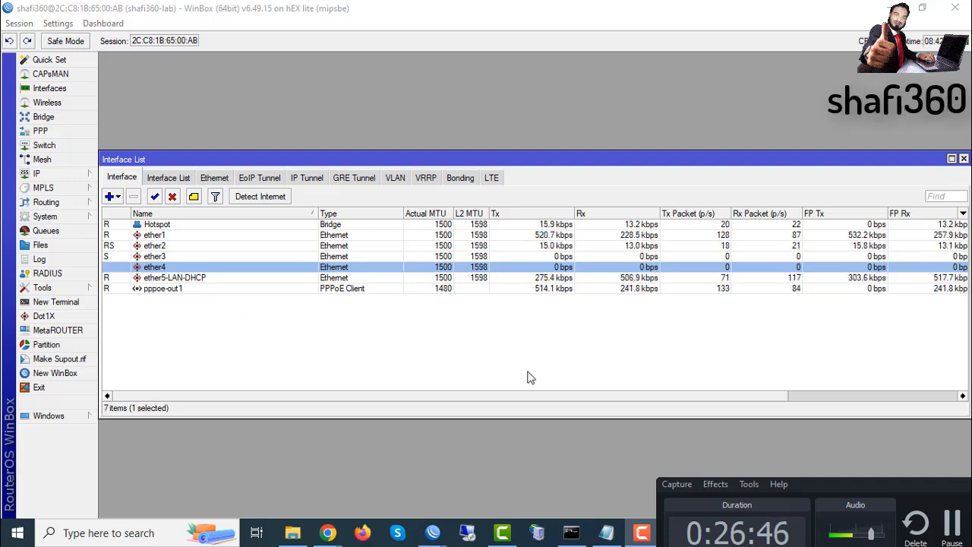
- Switch to the Windows network settings and examine the PC's assigned IPv4 address
mouse_move(571, 533)
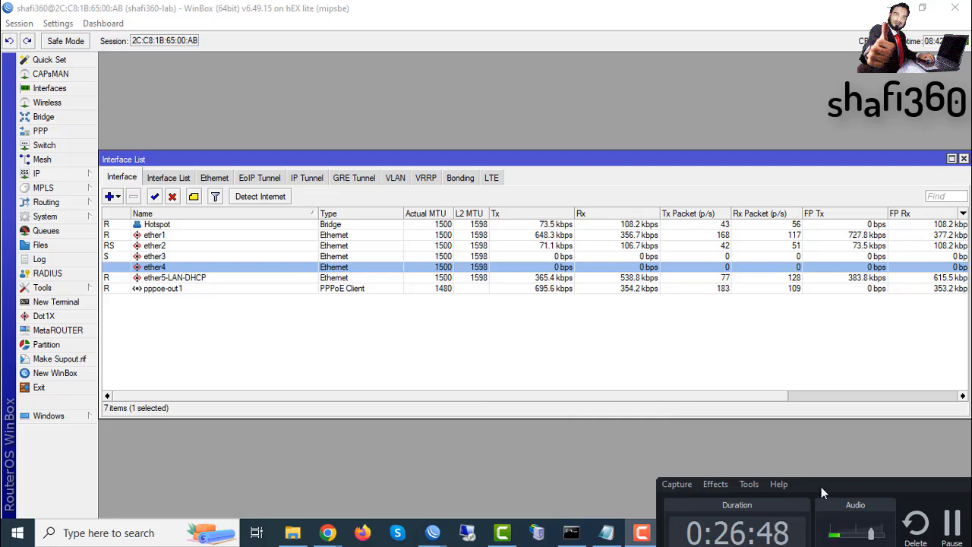
drag(821, 487, 849, 367)
click(679, 538)
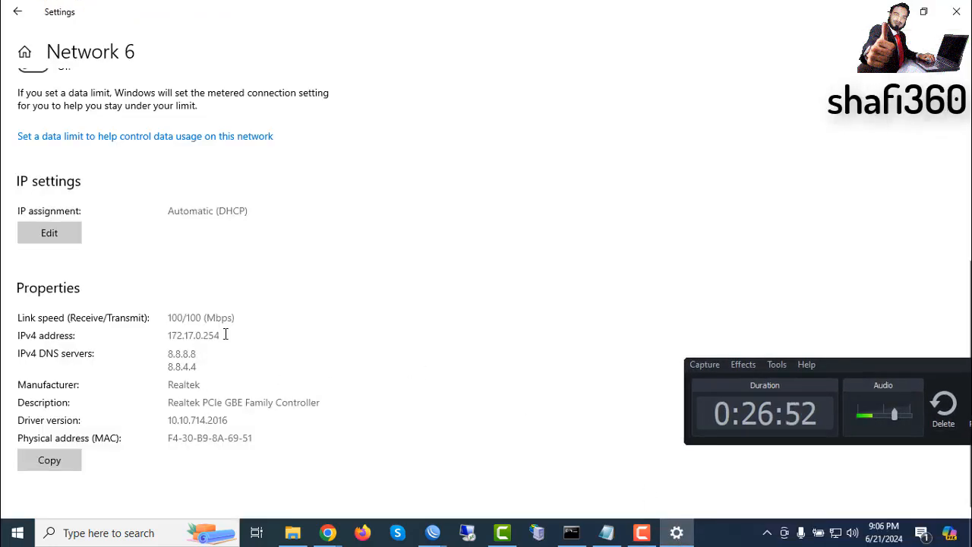
drag(222, 337, 169, 337)
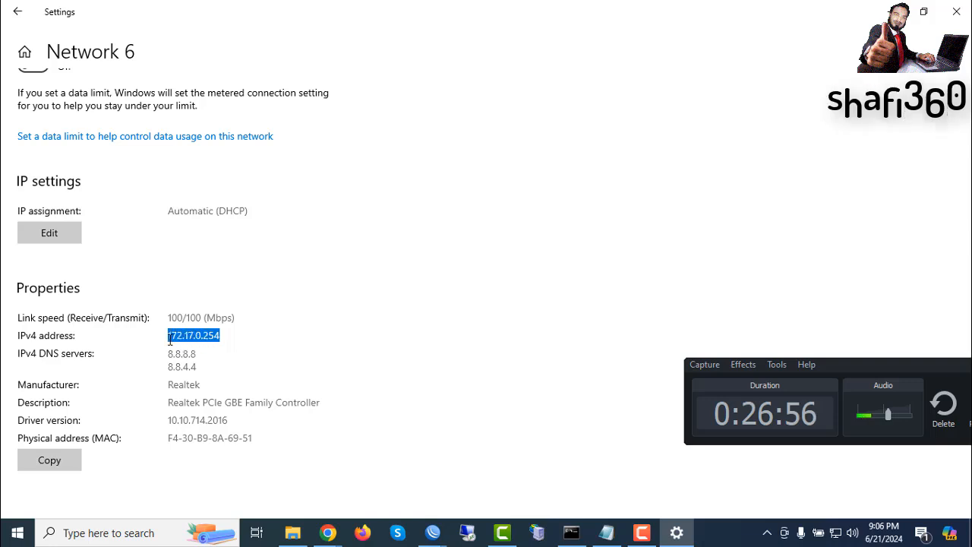
click(911, 417)
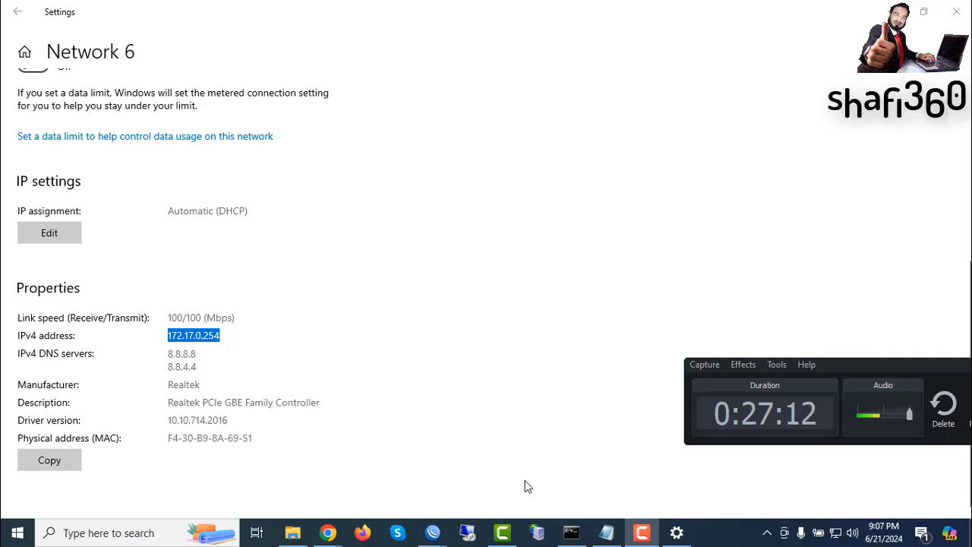
- Switch back to WinBox, open the router's IP address list, and widen it to read the full ether5-LAN-DHCP interface name
mouse_move(433, 532)
click(640, 486)
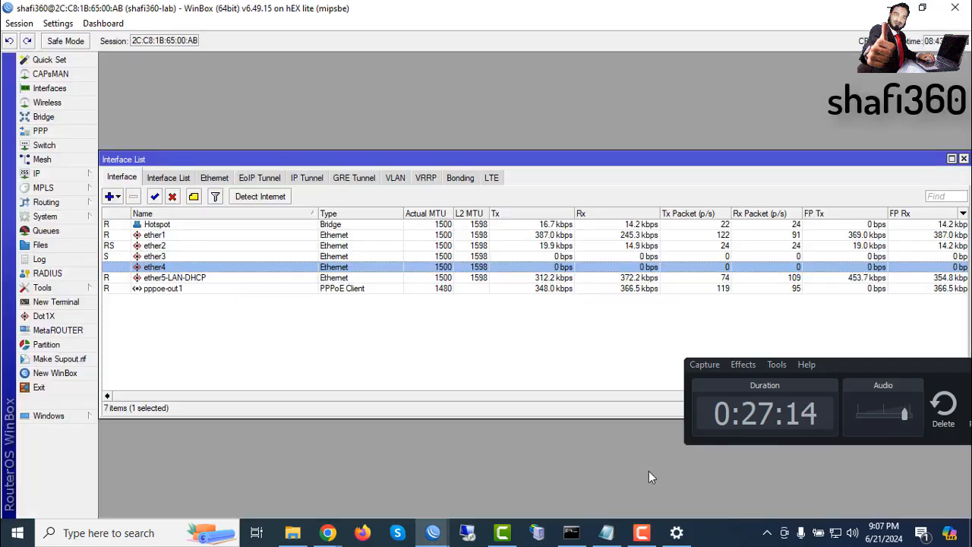
click(44, 175)
click(123, 183)
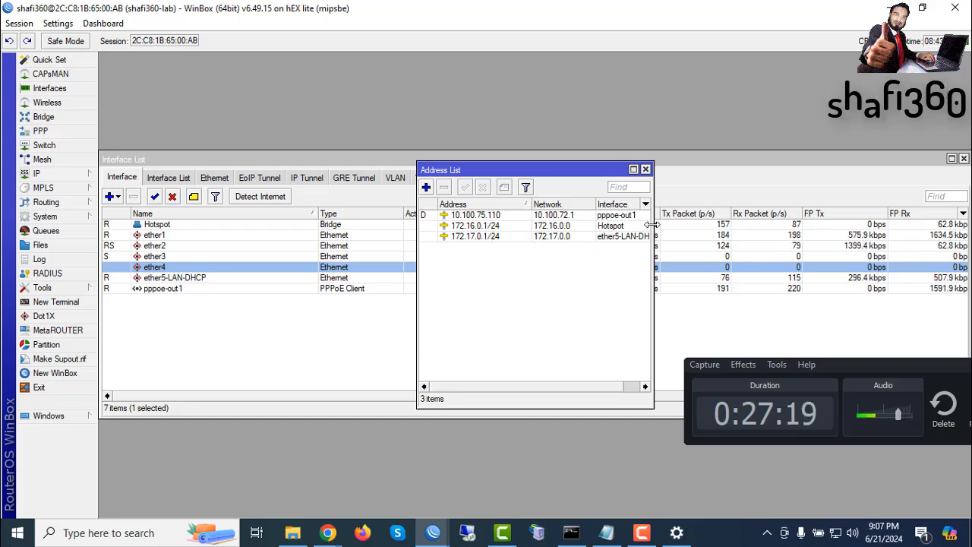
drag(654, 224, 746, 222)
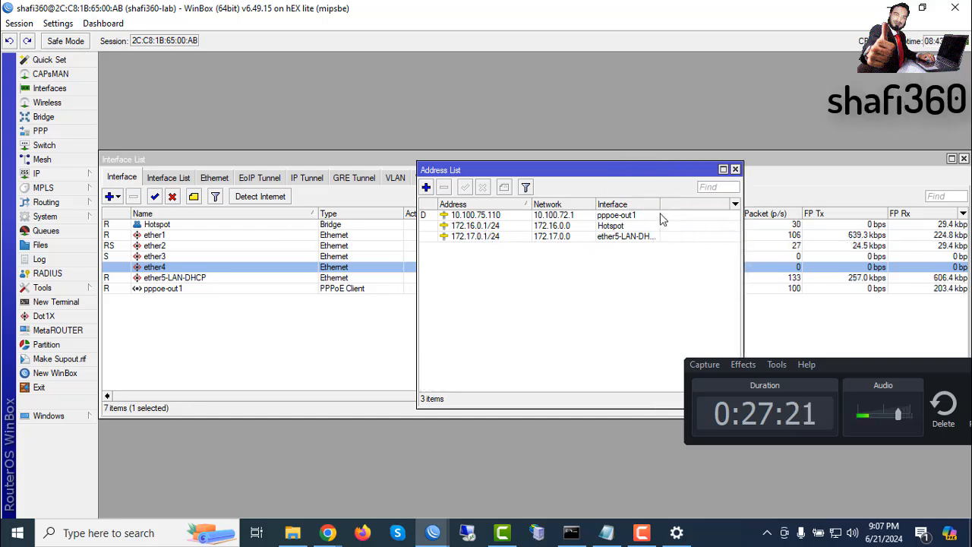
drag(660, 204, 694, 204)
click(611, 239)
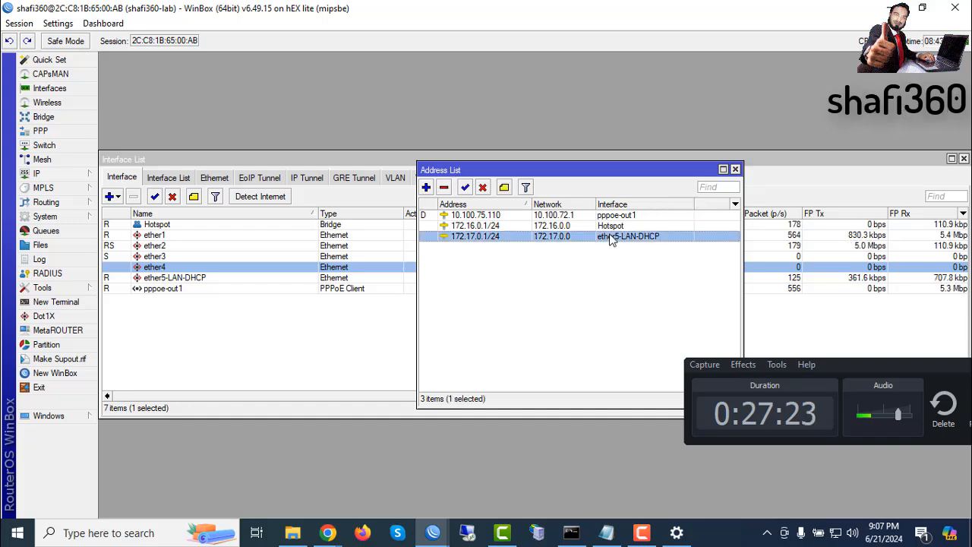
- Open the ether5-LAN-DHCP address entry and examine its address, network and interface
double_click(536, 237)
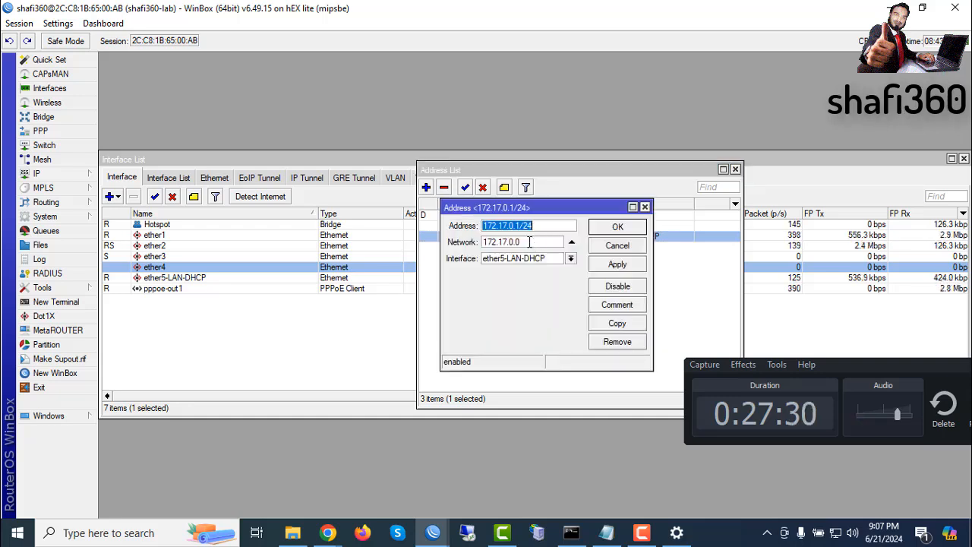
click(912, 415)
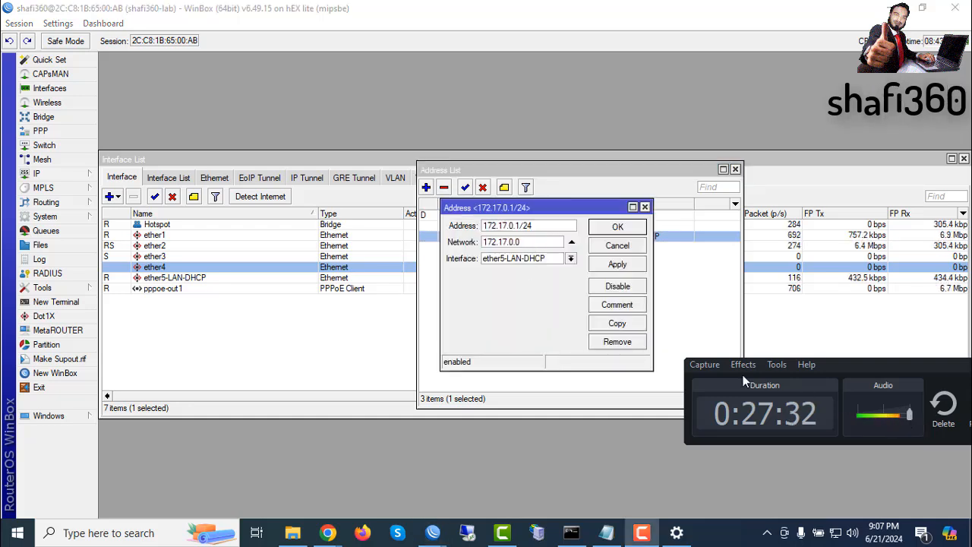
click(535, 225)
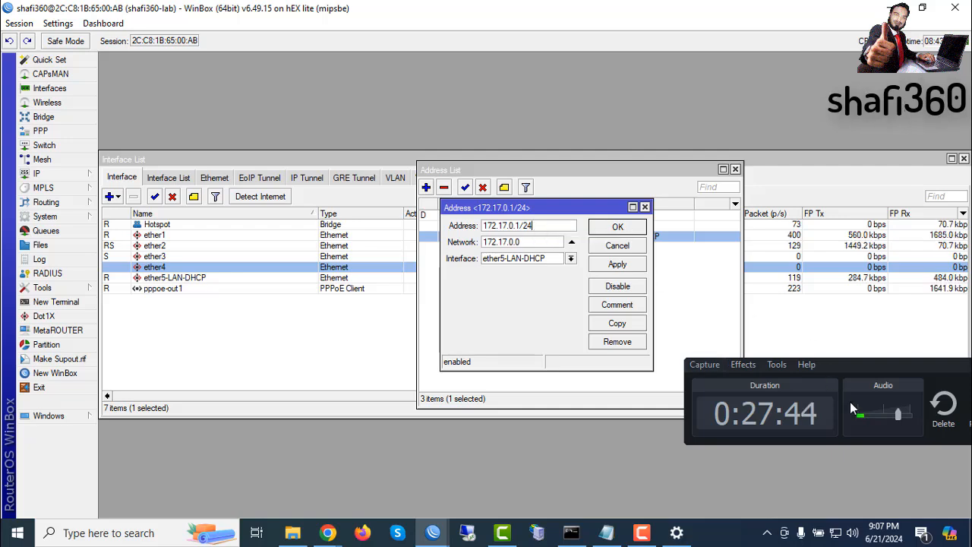
drag(899, 413, 917, 413)
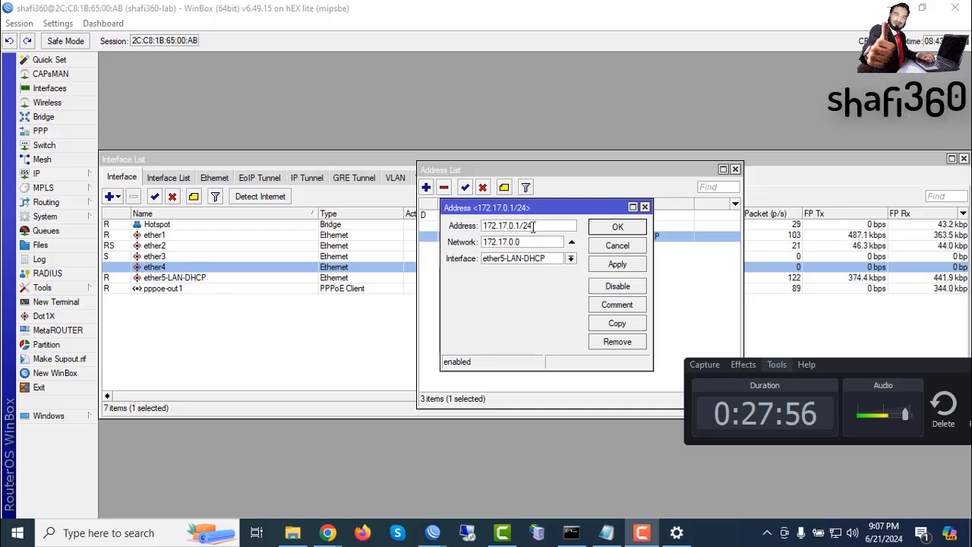
click(910, 414)
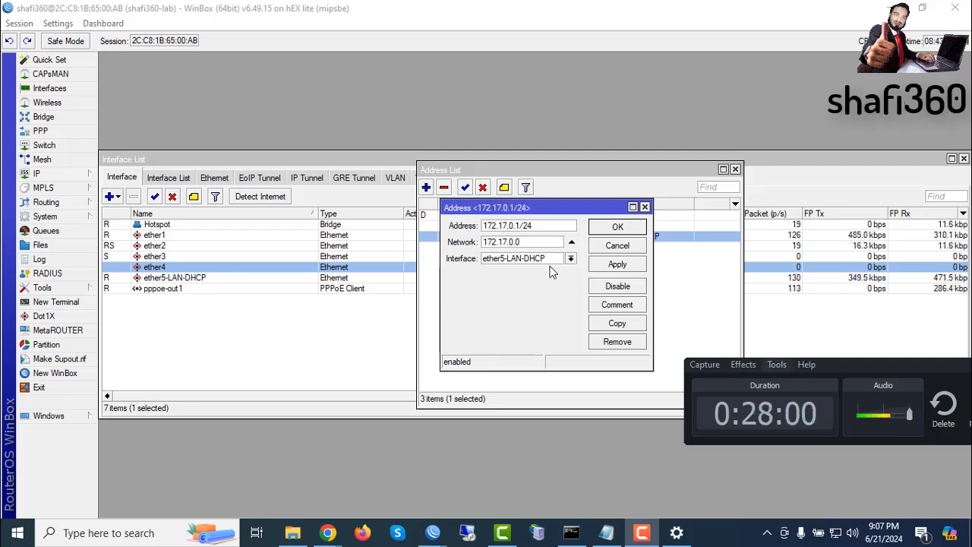
mouse_move(535, 225)
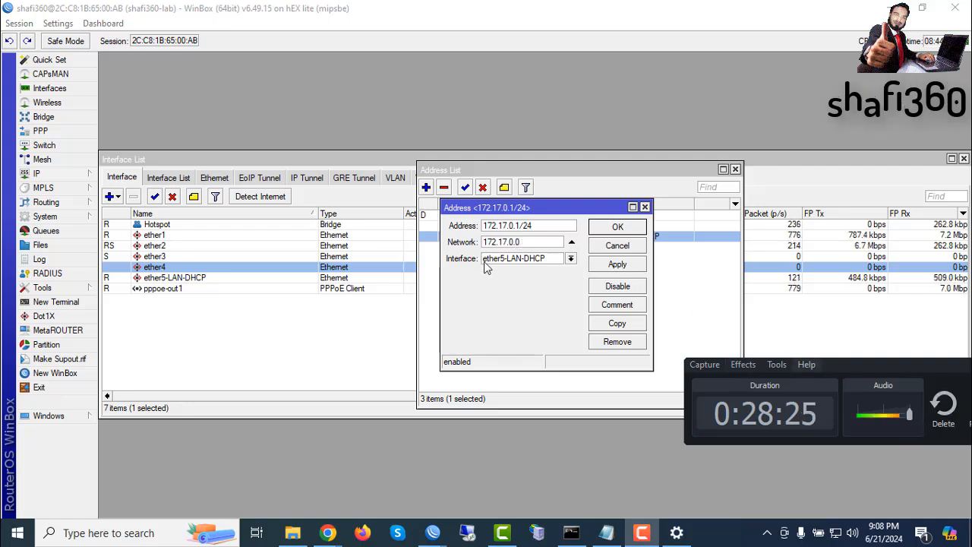
- Return to the Windows network settings and compare the PC's IPv4 address with the router's LAN address
click(676, 533)
click(218, 339)
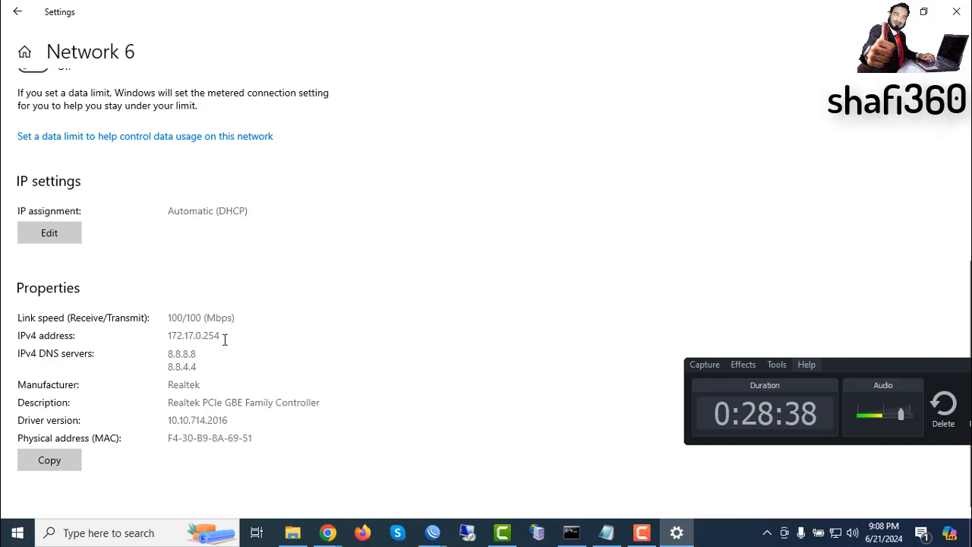
click(911, 417)
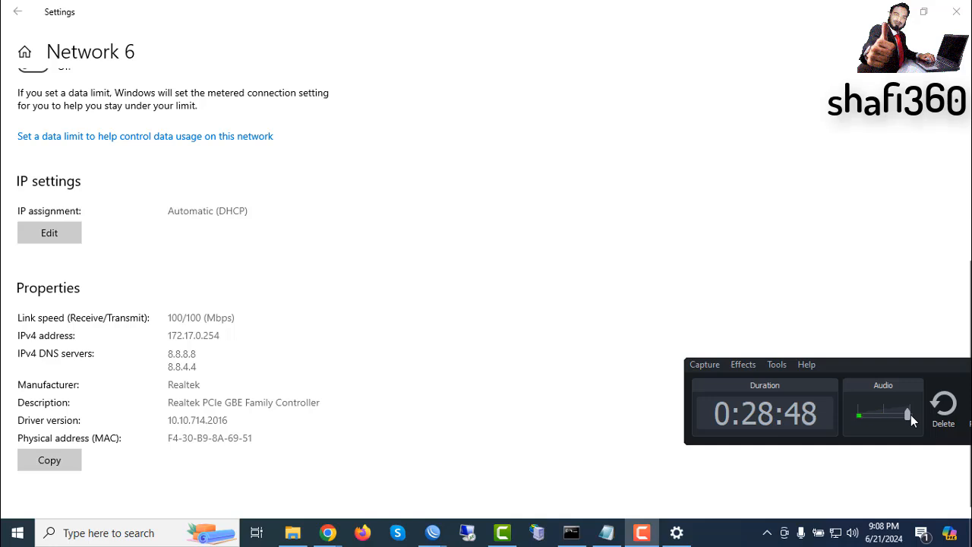
click(223, 333)
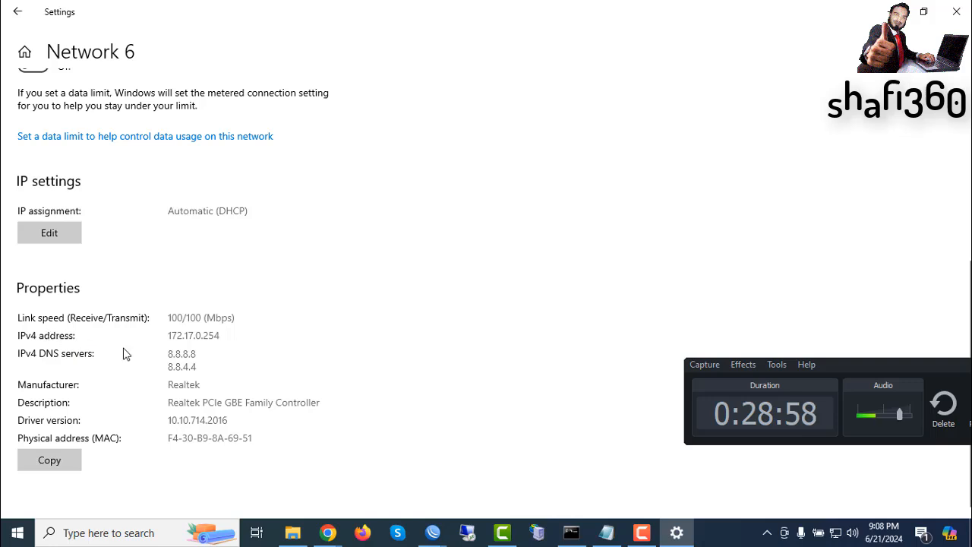
click(911, 416)
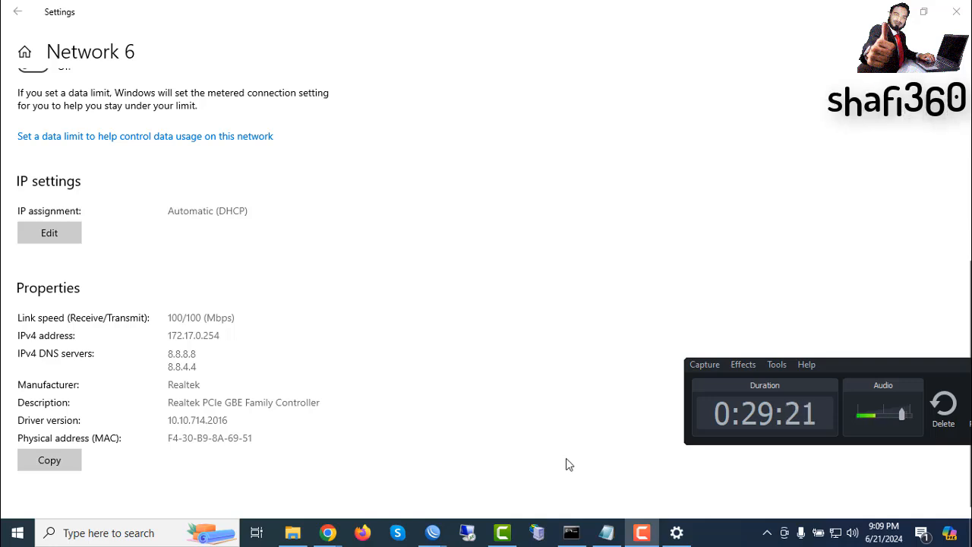
click(914, 415)
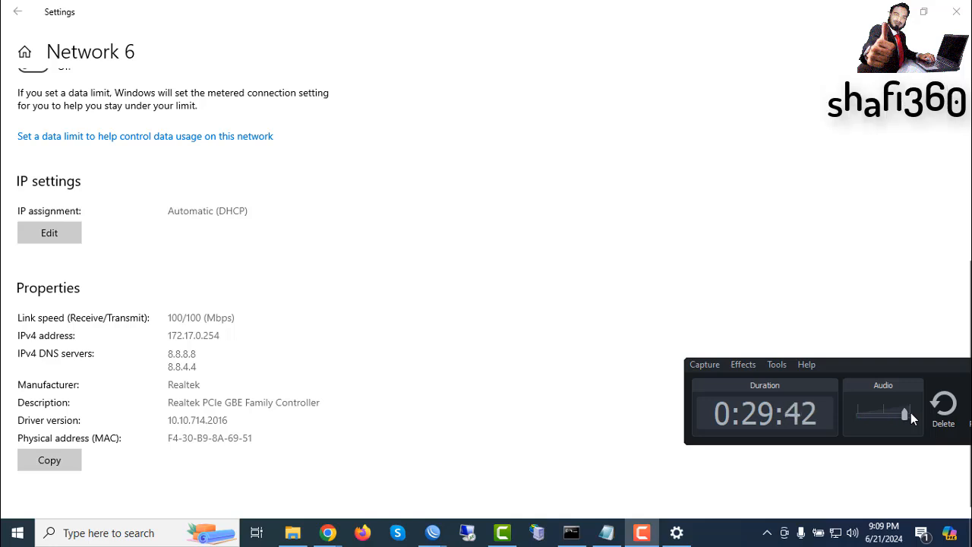
click(909, 415)
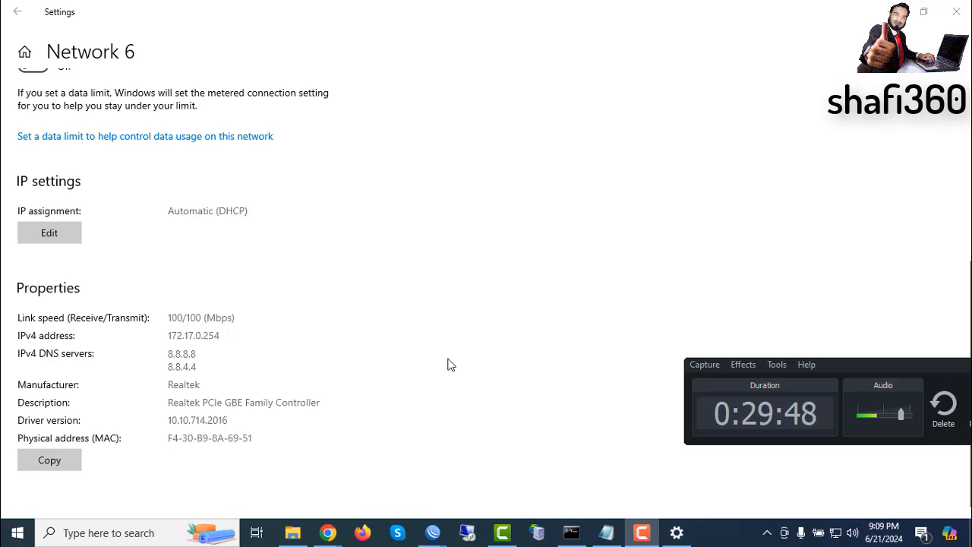
click(912, 415)
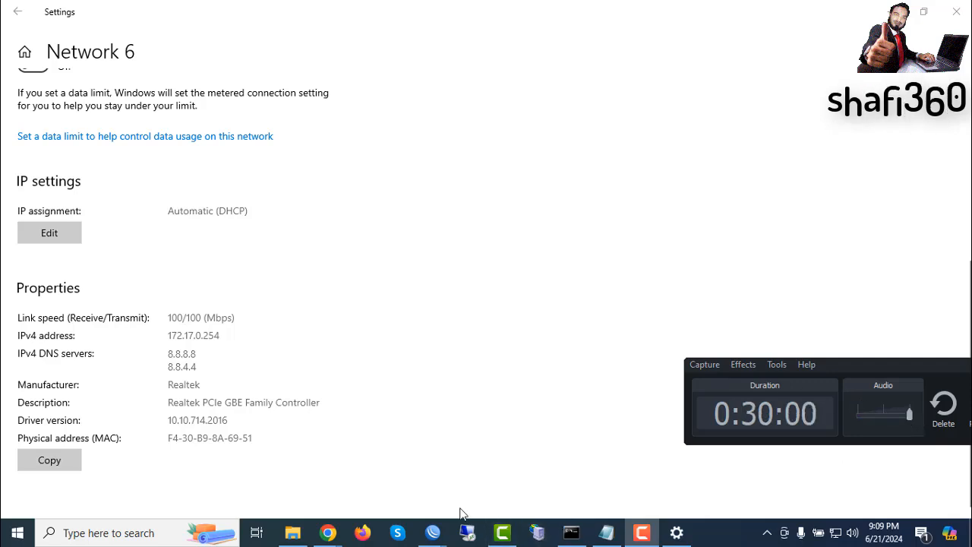
- Switch back to WinBox and close the ether5-LAN-DHCP address entry and the IP address list
mouse_move(433, 532)
click(707, 456)
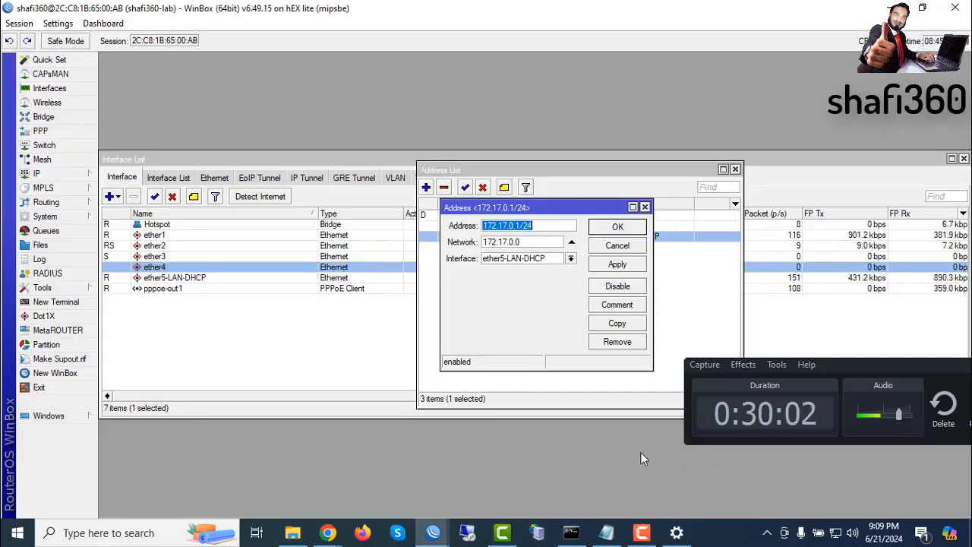
click(619, 224)
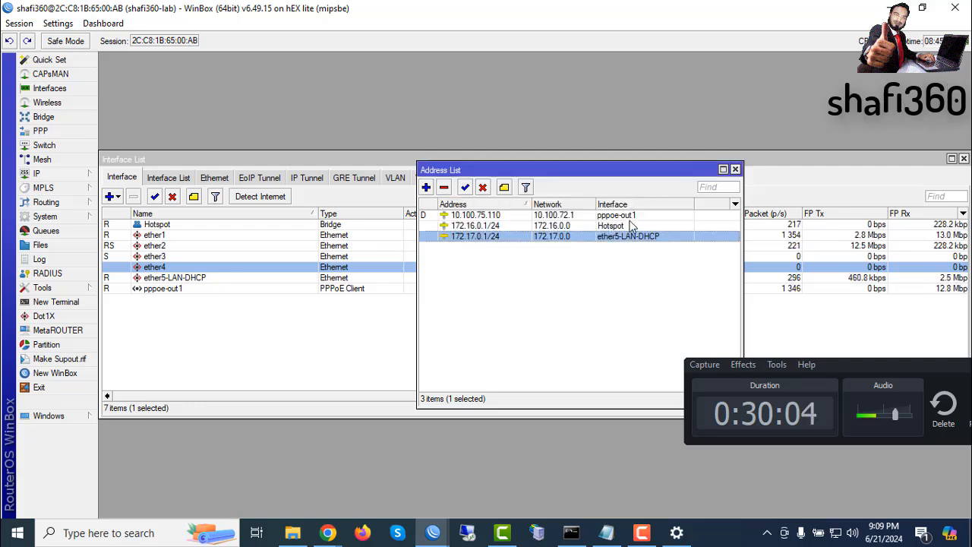
click(426, 187)
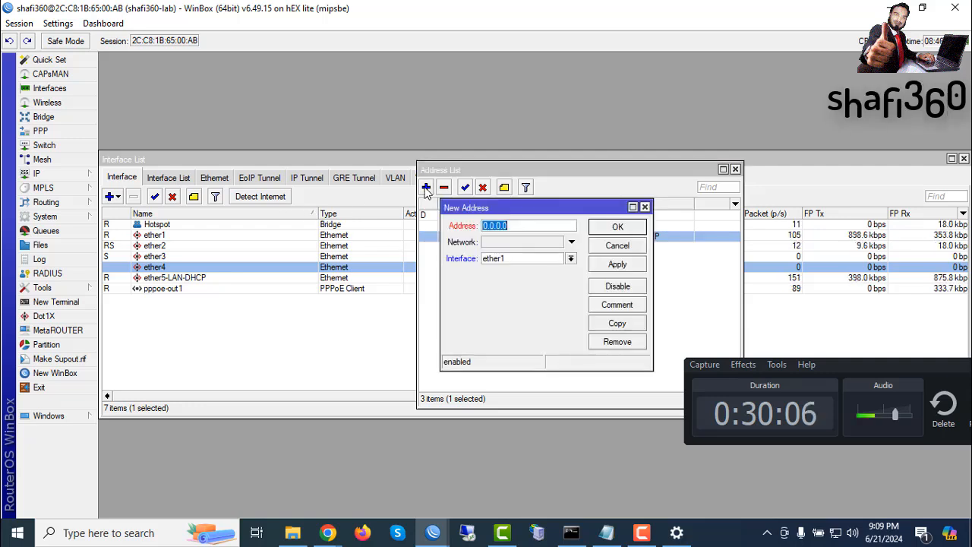
click(646, 207)
click(735, 170)
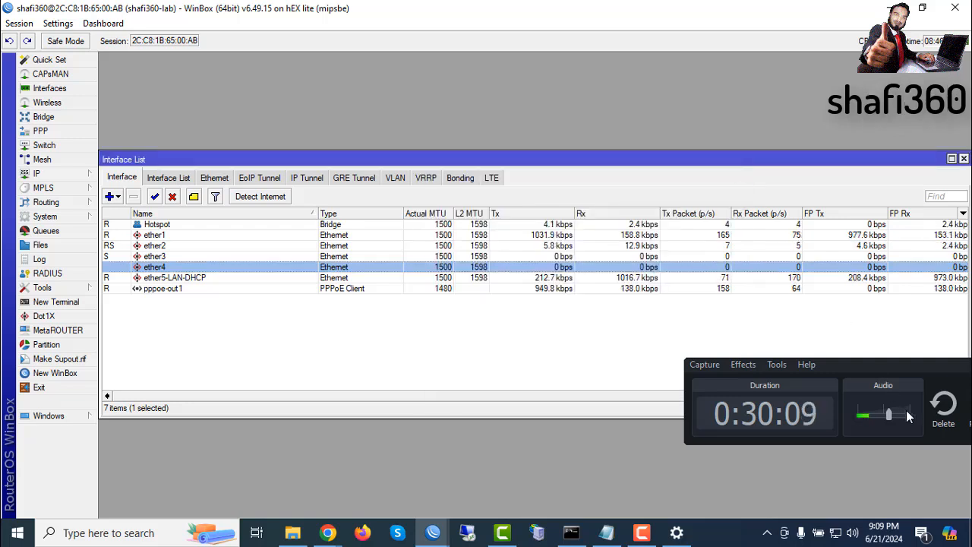
- Rename the ether4 interface as ether4-LAN-DHCP-SERVER and save its settings
double_click(164, 269)
click(387, 154)
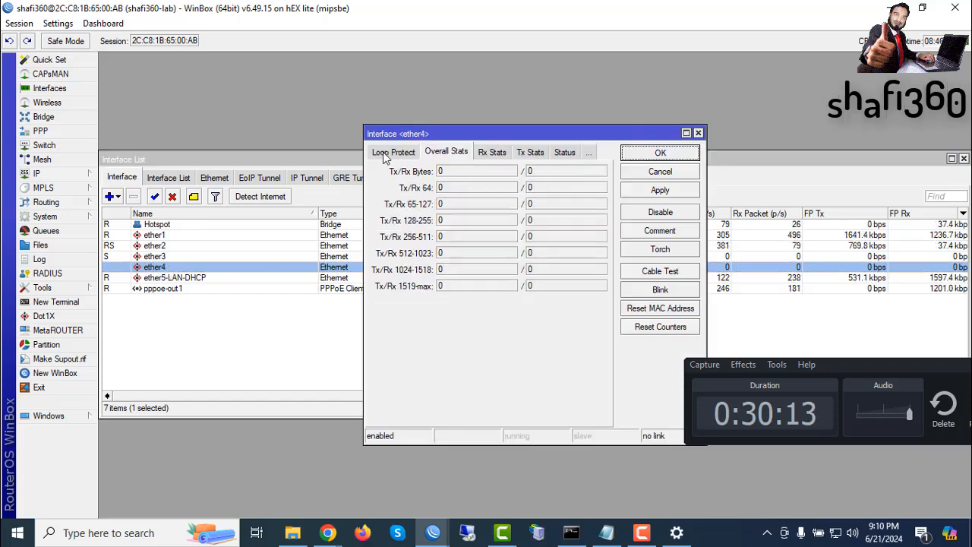
click(385, 154)
click(382, 154)
click(381, 154)
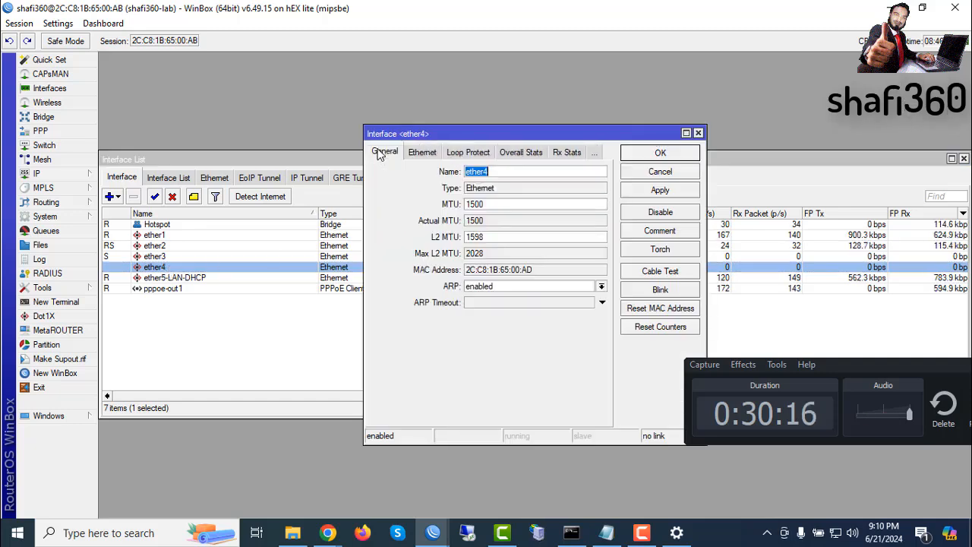
click(489, 173)
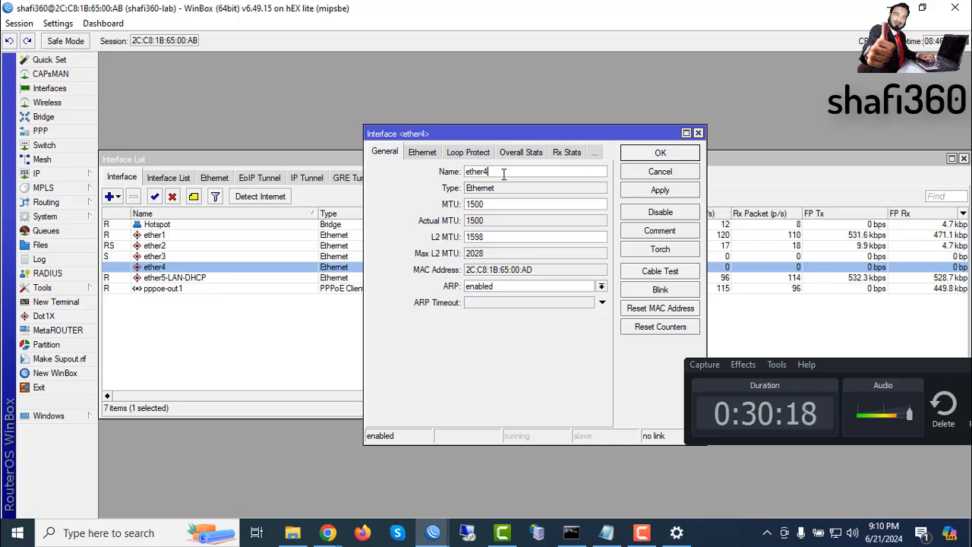
text(-)
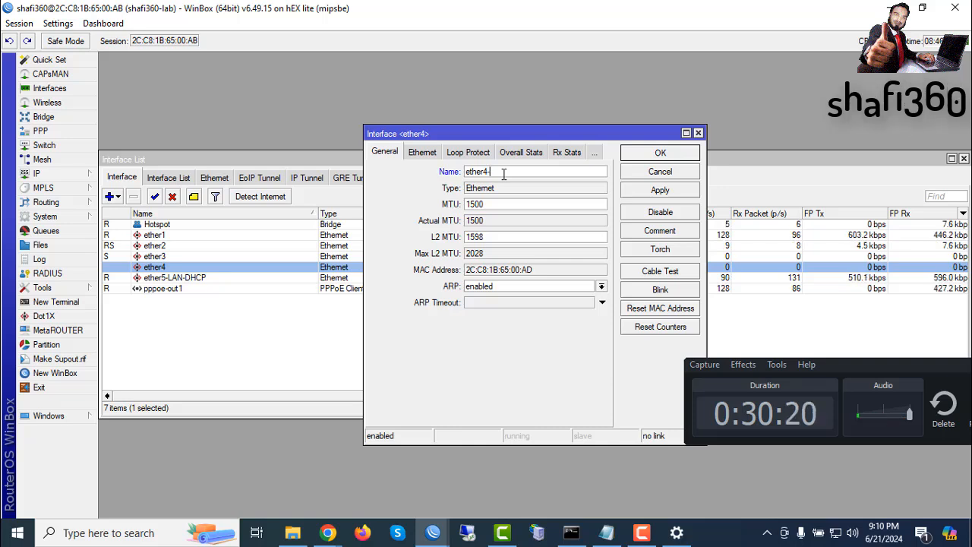
text(L)
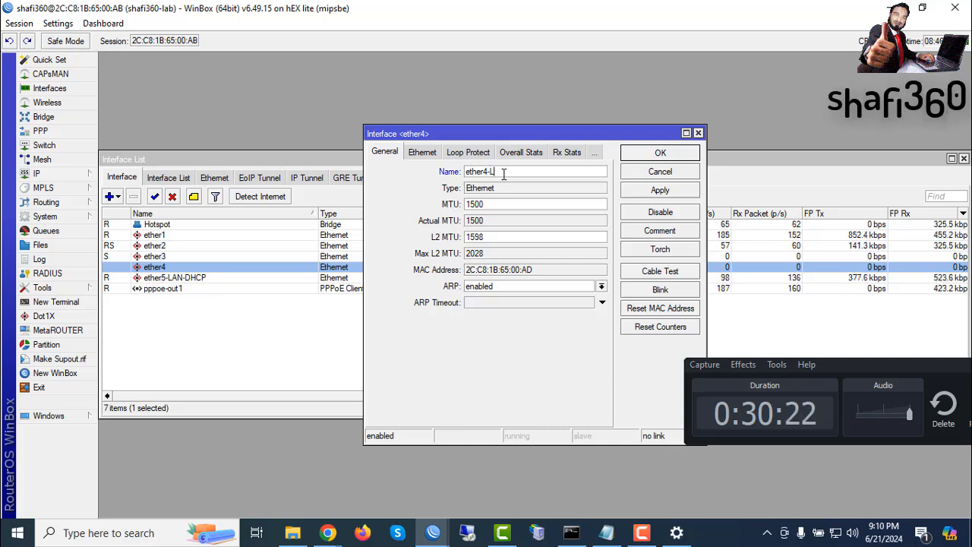
text(AN)
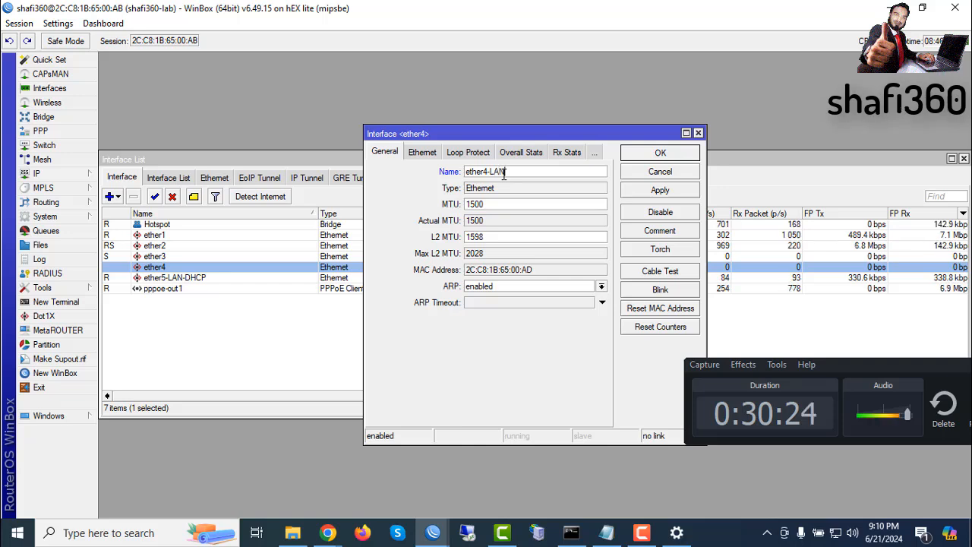
text(-D)
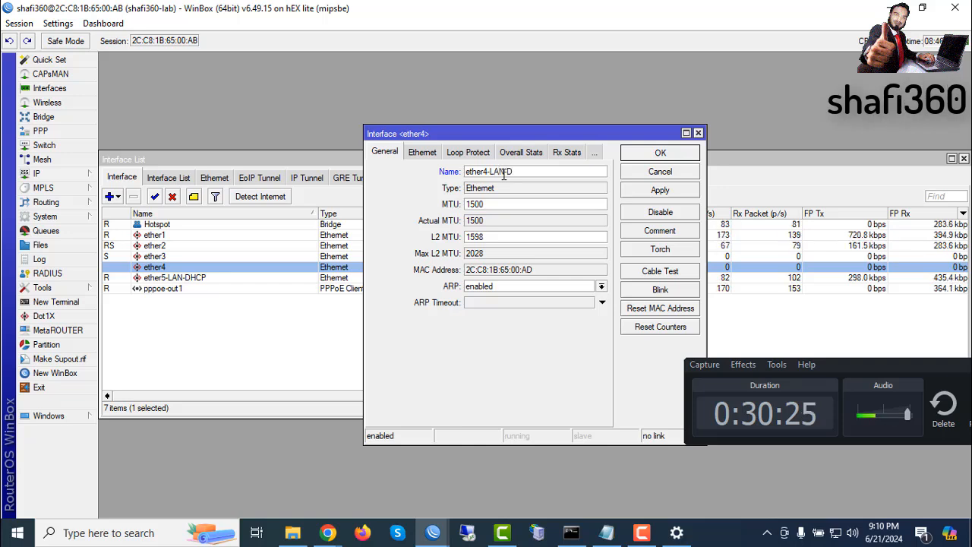
text(HCP)
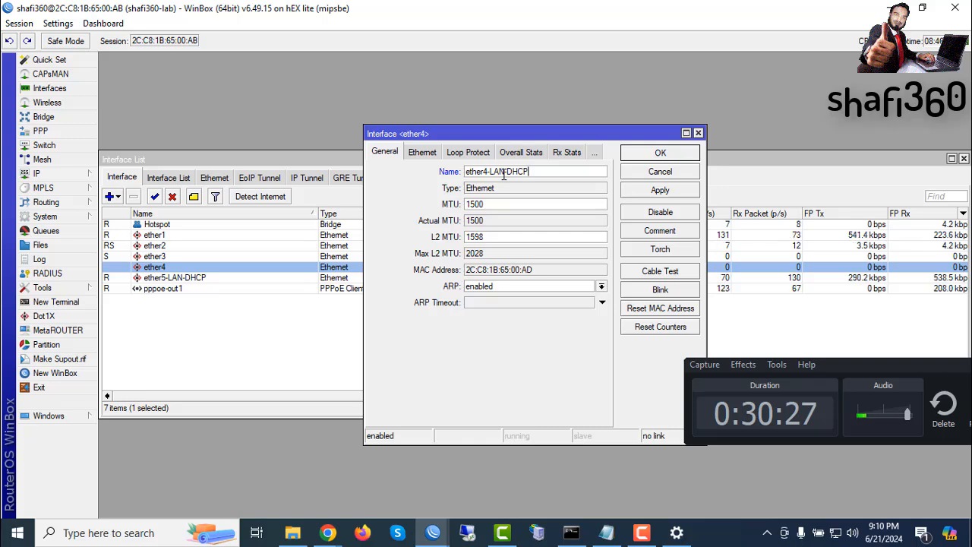
text(-SER)
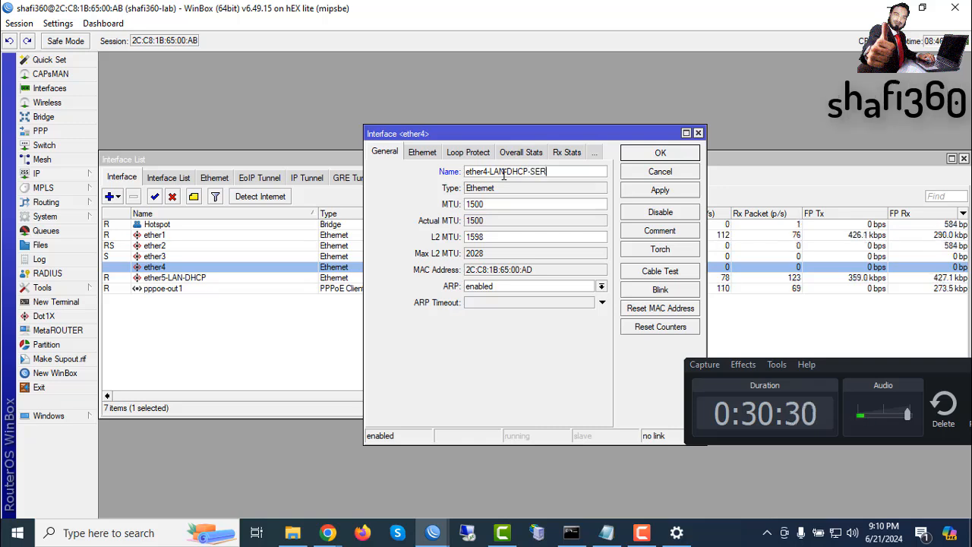
text(VER)
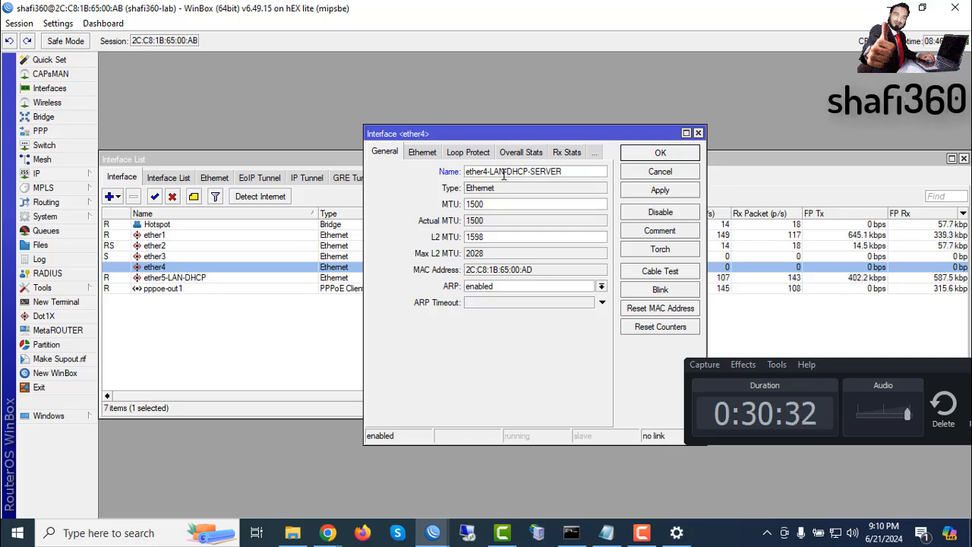
click(660, 190)
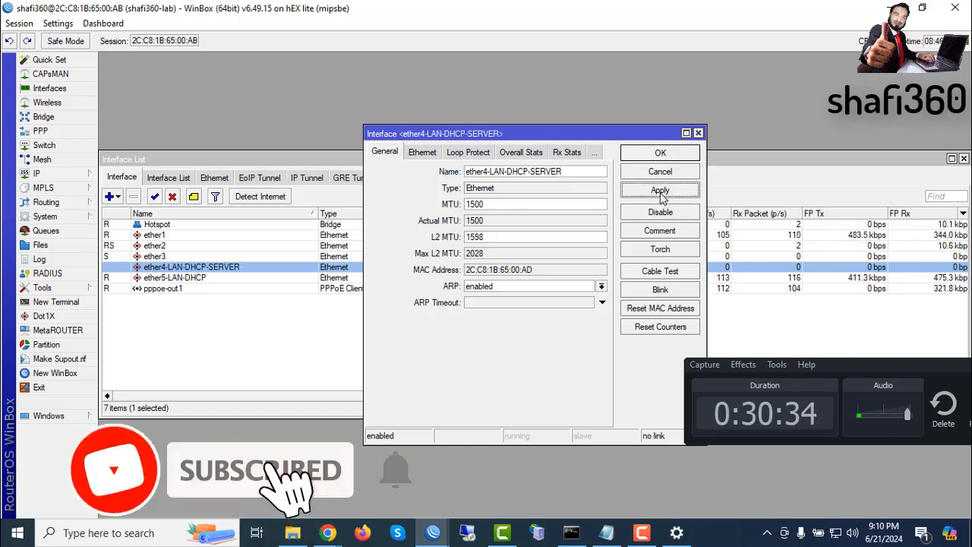
click(660, 153)
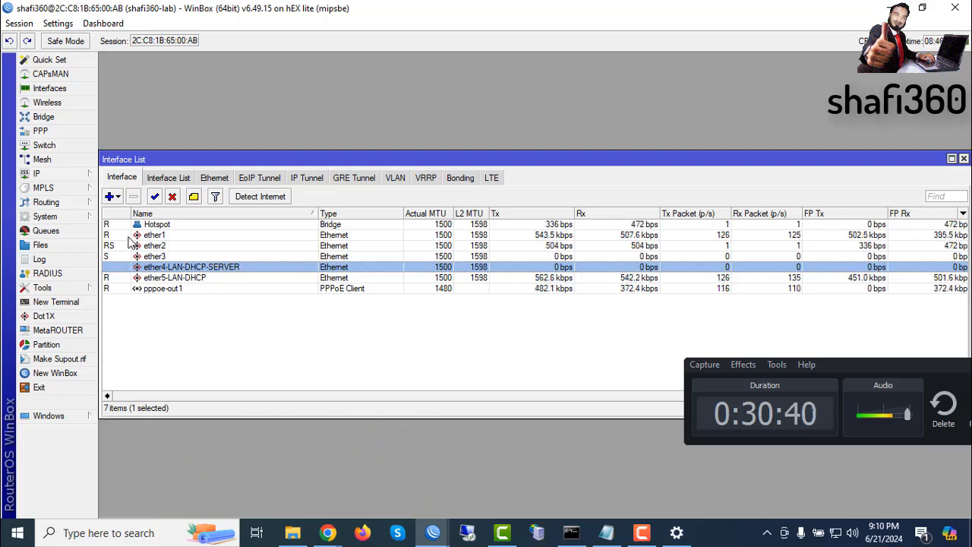
- Start a new entry in the router's IP address list and set its address to 172.18.0.1/24
click(42, 174)
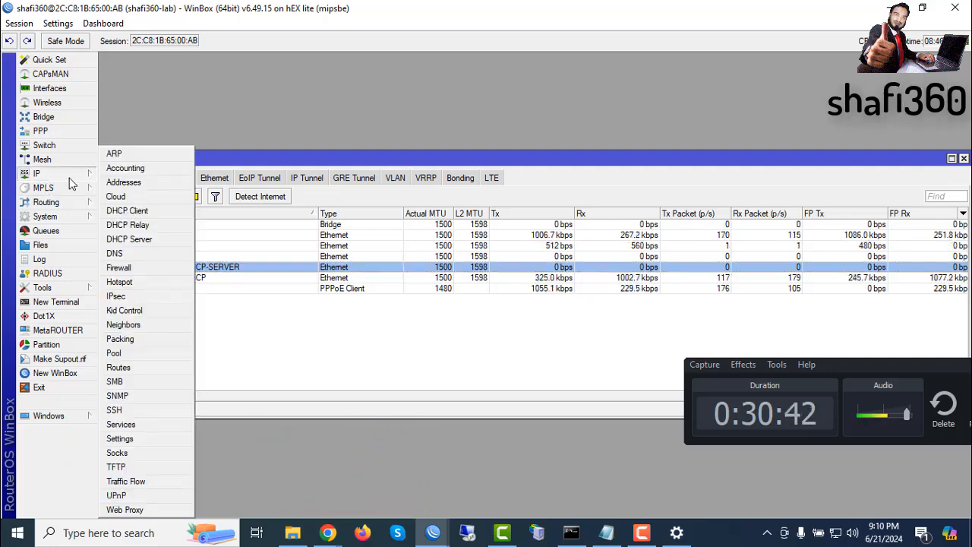
click(120, 183)
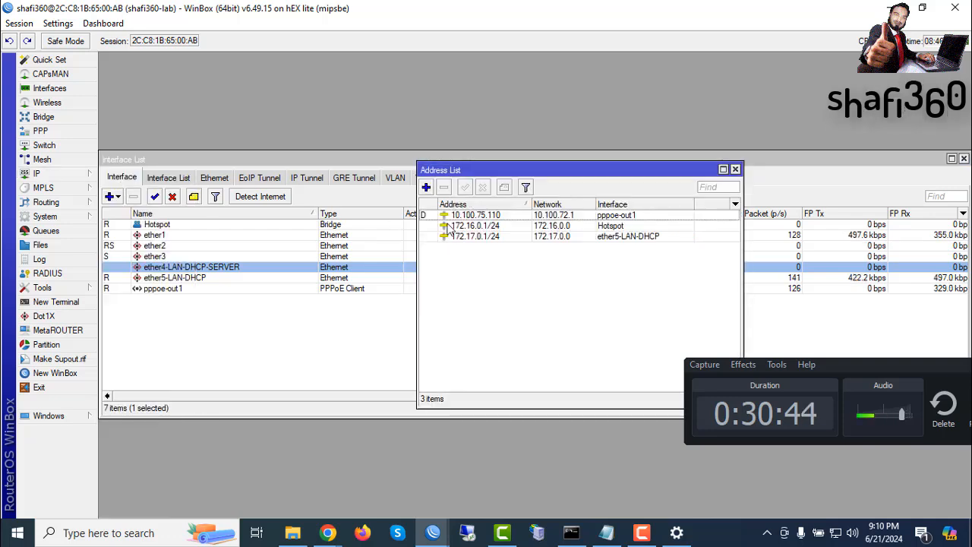
click(426, 188)
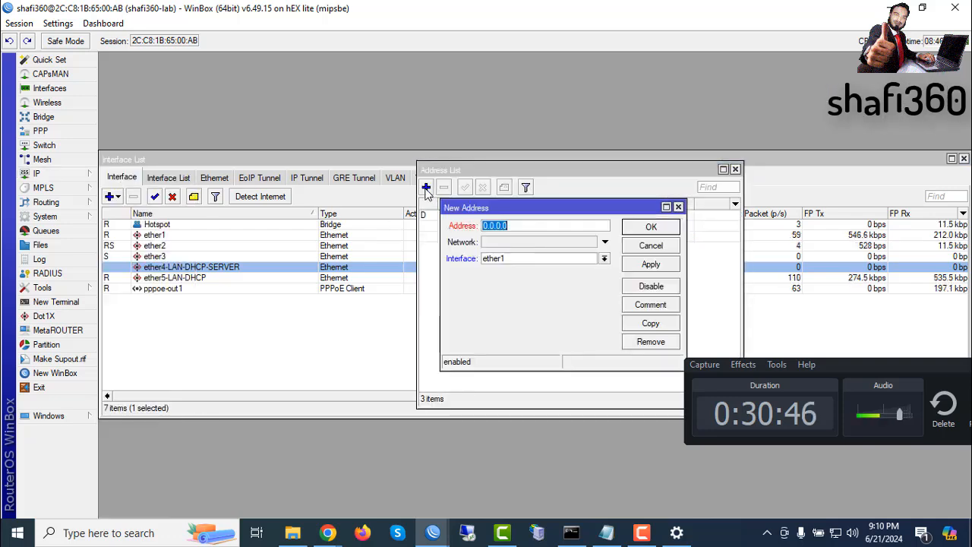
click(912, 415)
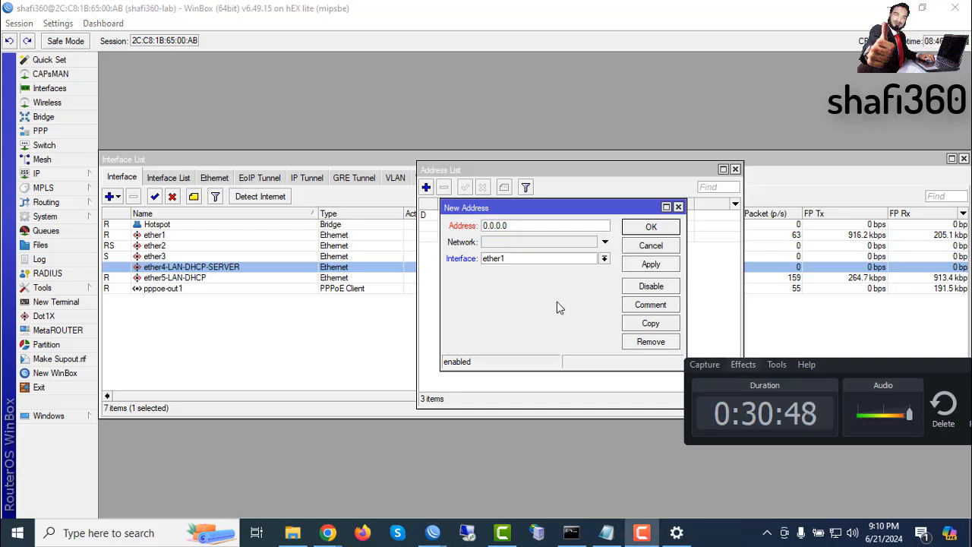
click(515, 226)
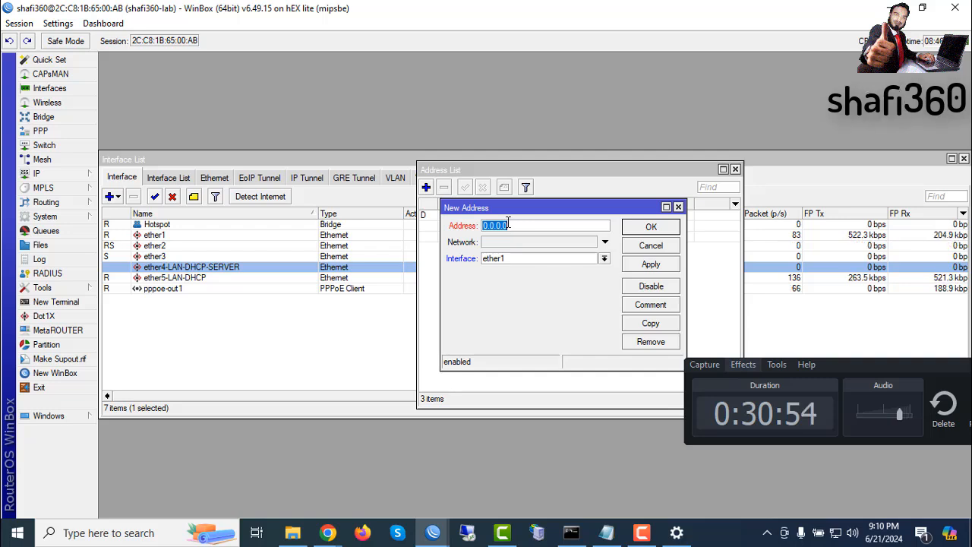
drag(516, 209, 510, 275)
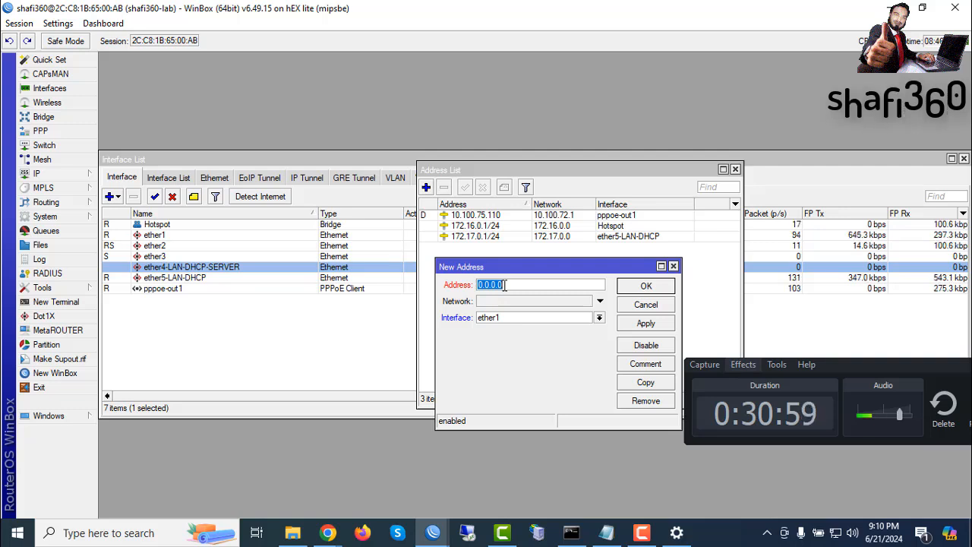
text(1)
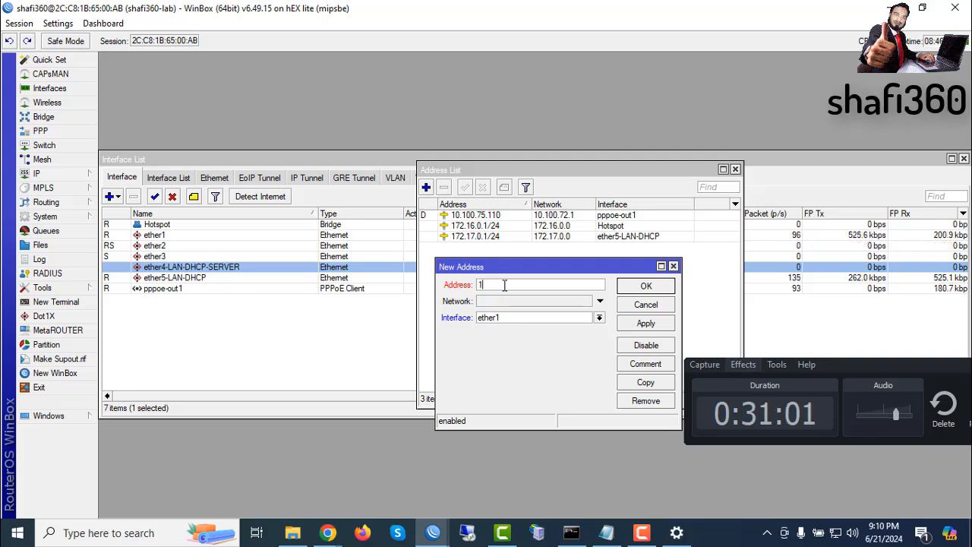
text(72)
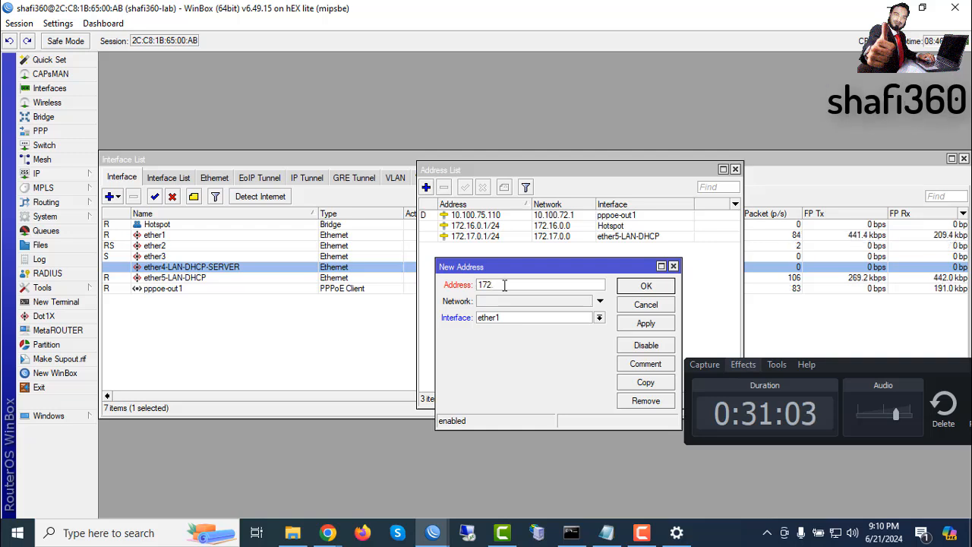
text(.18)
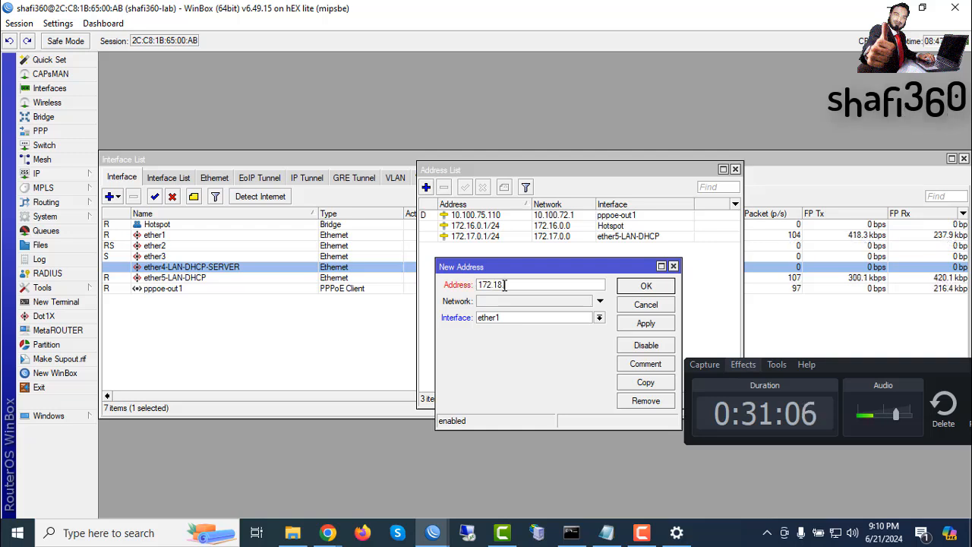
text(.0.1/)
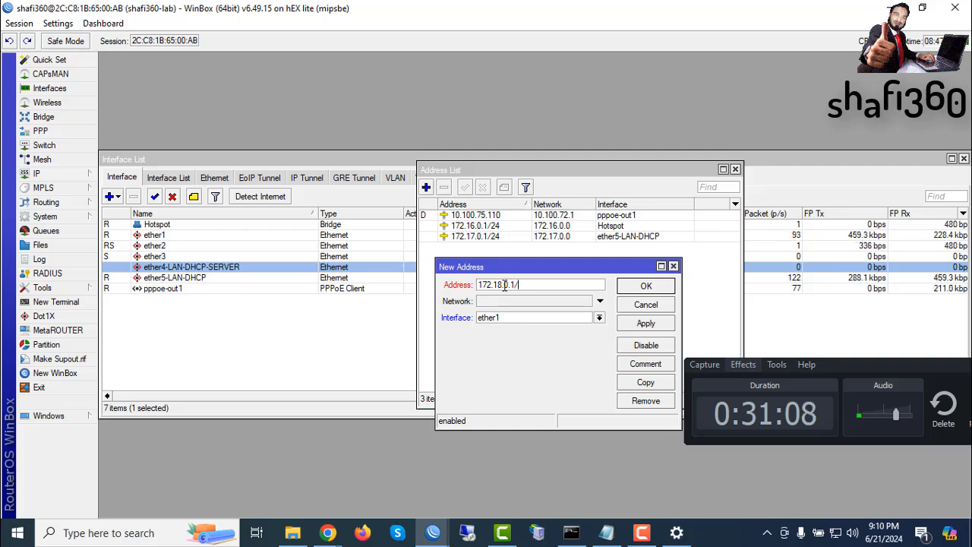
text(24)
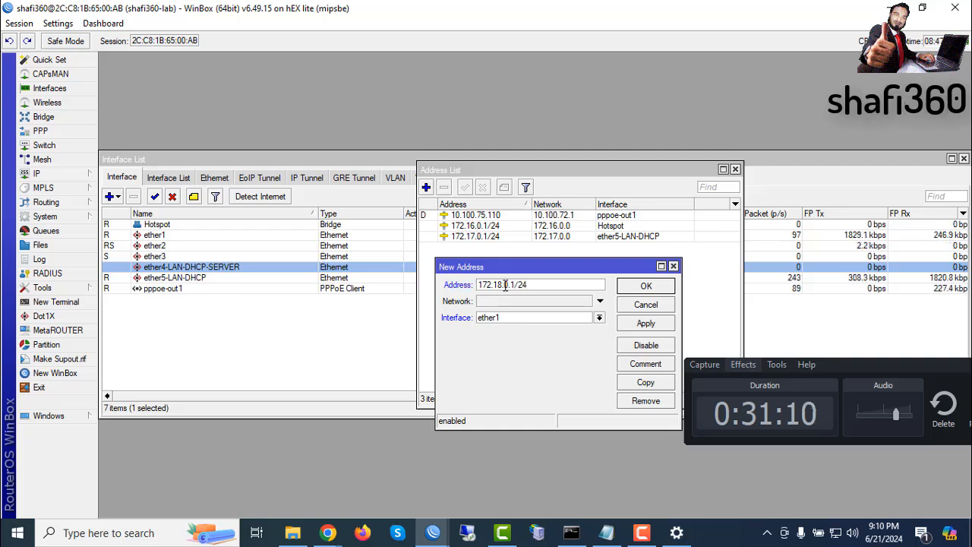
- Select ether4-LAN-DHCP-SERVER as the interface of the new IP address entry
click(914, 417)
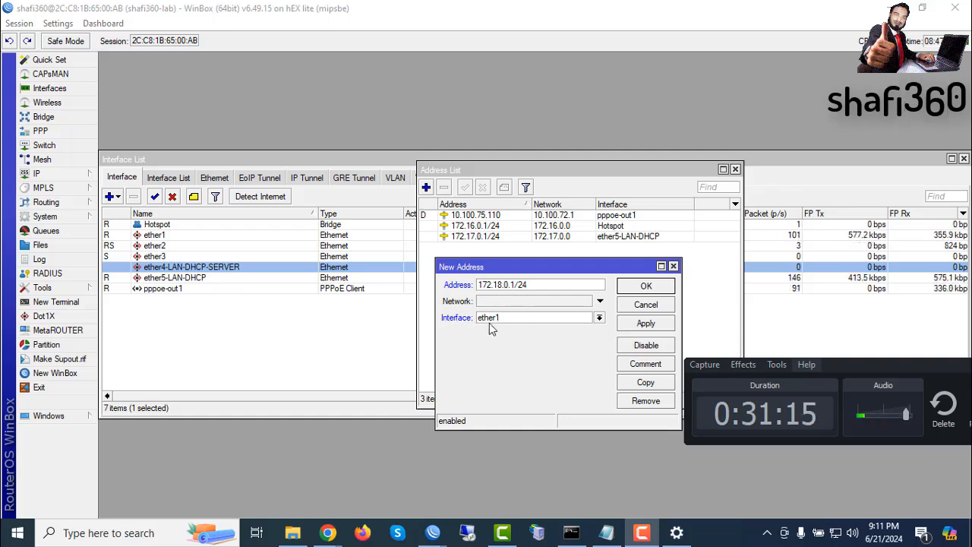
click(599, 318)
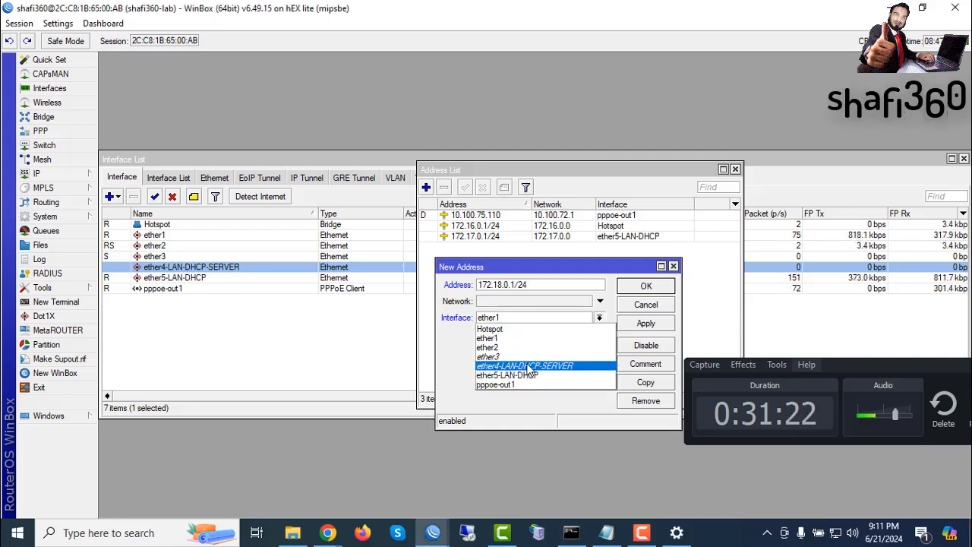
click(557, 368)
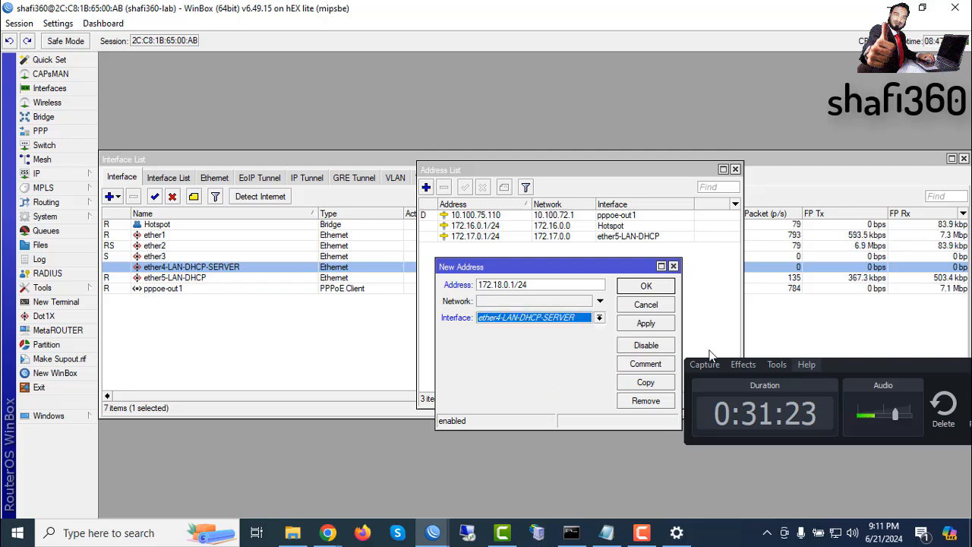
click(912, 415)
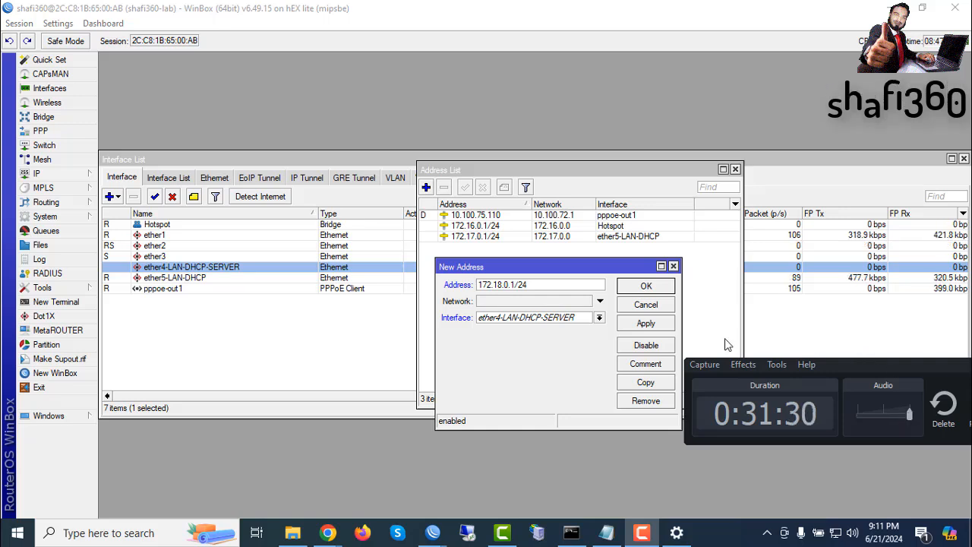
click(810, 366)
click(835, 417)
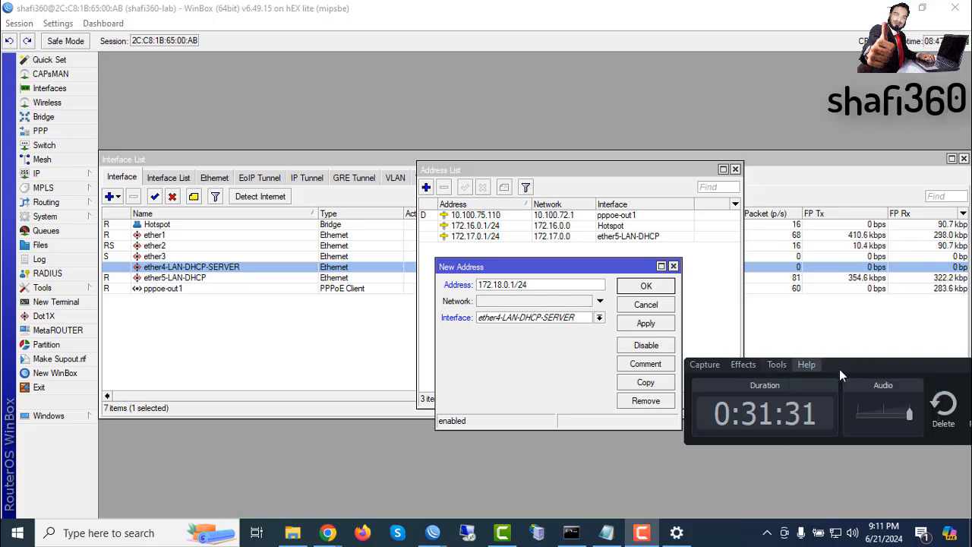
drag(829, 359, 829, 412)
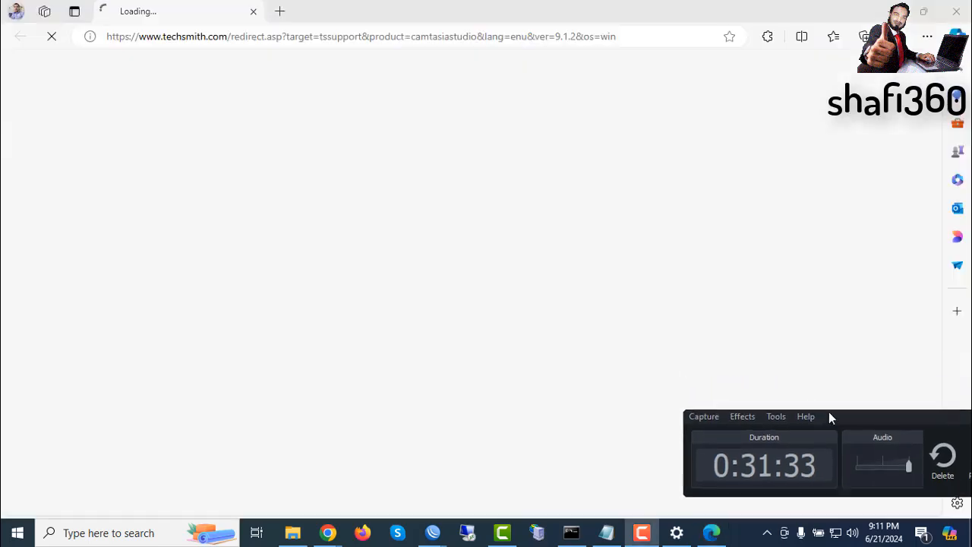
click(956, 11)
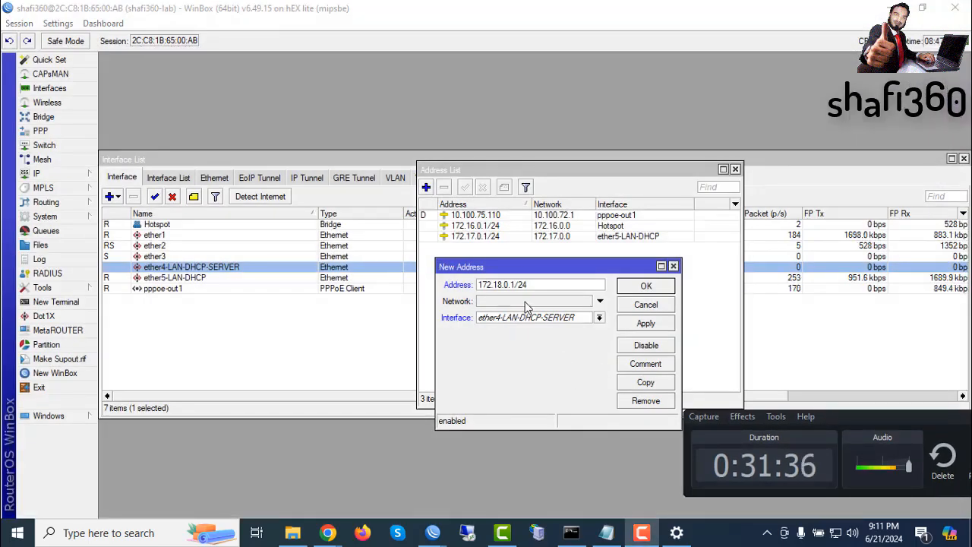
- Apply the new 172.18.0.1/24 address entry for ether4-LAN-DHCP-SERVER
click(619, 323)
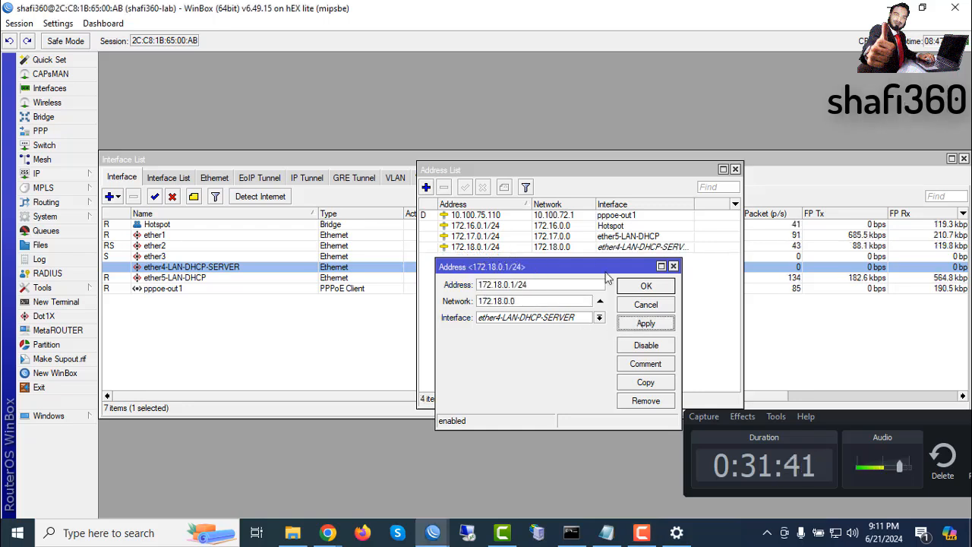
- Save the 172.18.0.1/24 address entry and close the IP address list
click(642, 287)
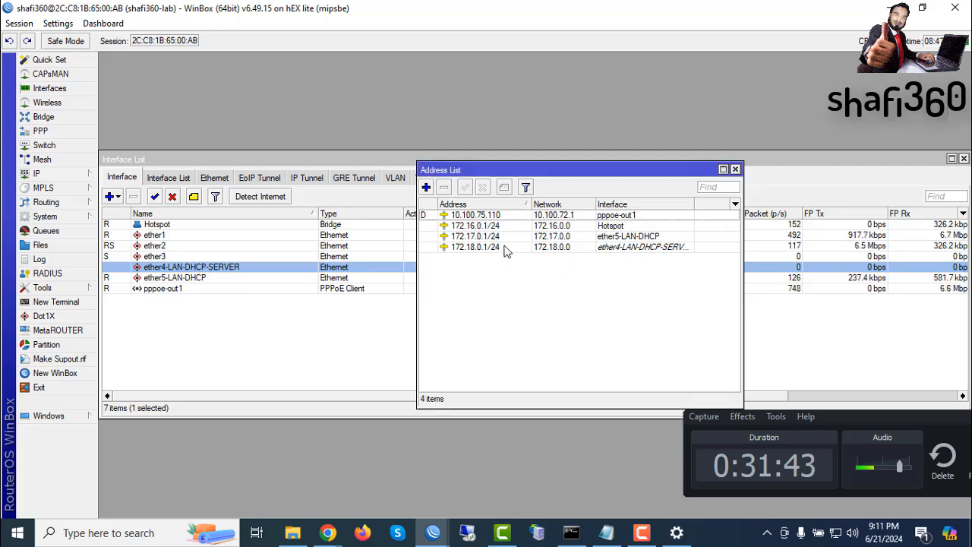
click(469, 250)
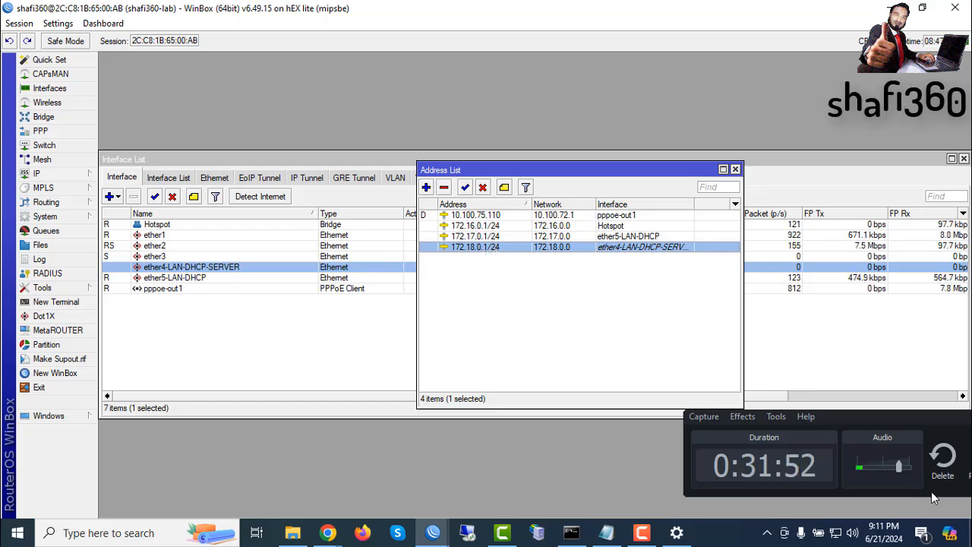
click(909, 467)
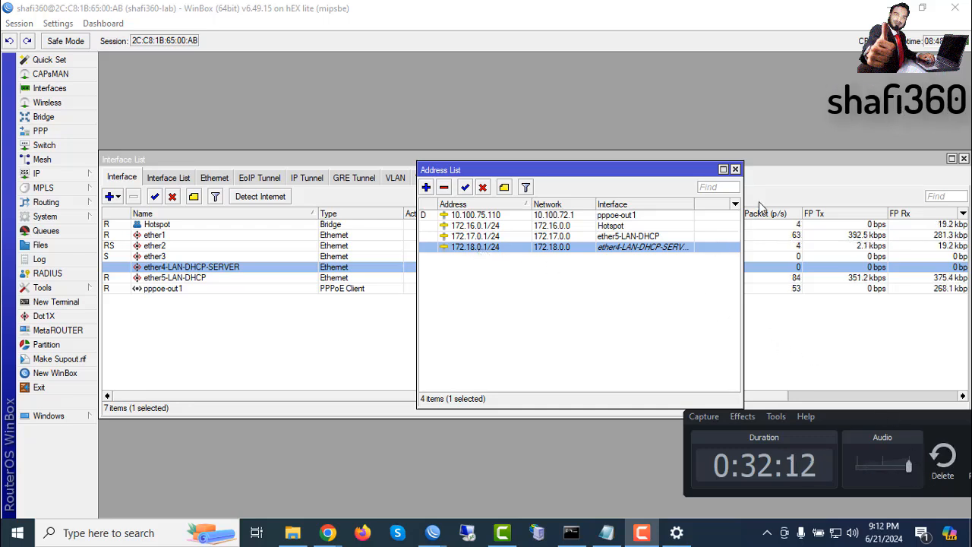
click(736, 169)
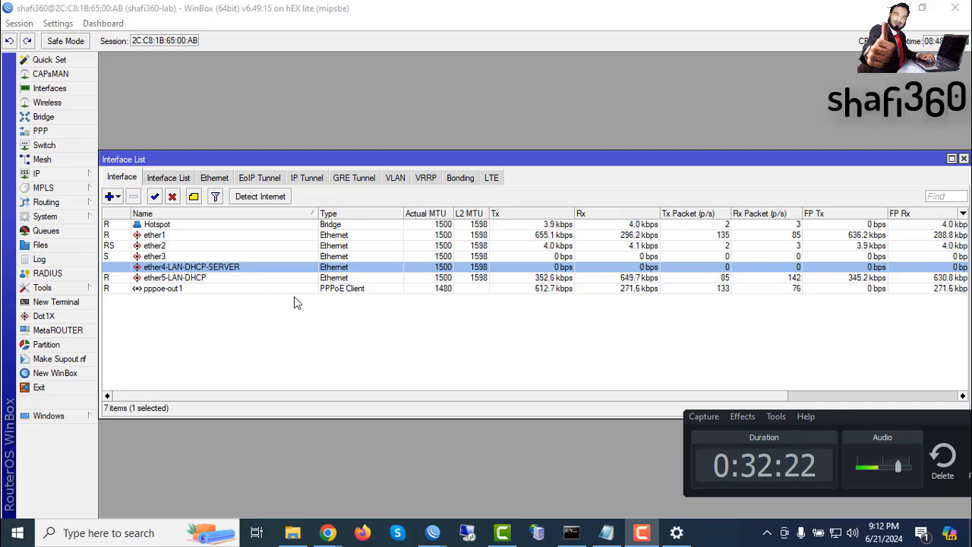
click(42, 174)
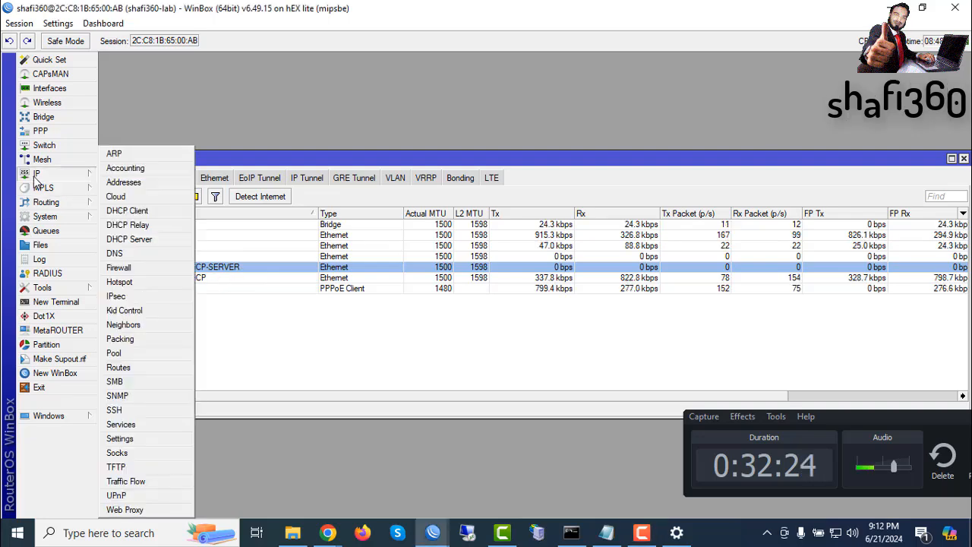
click(139, 240)
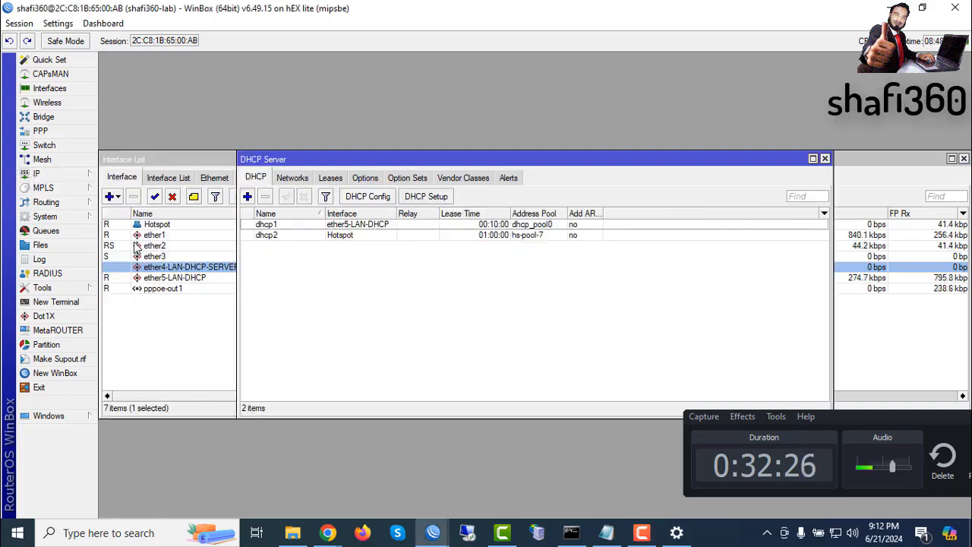
click(825, 159)
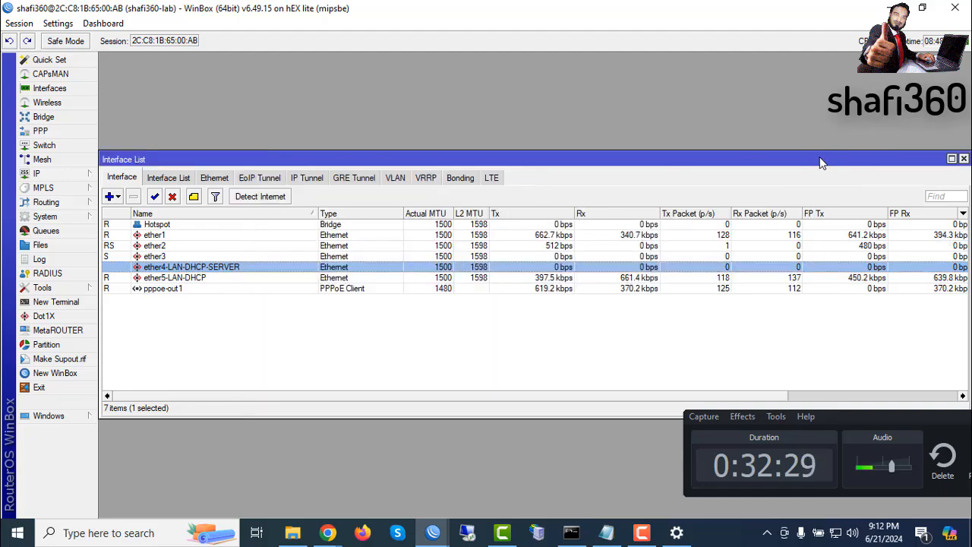
- Copy the network address 172.18.0.0 from the ether4-LAN-DHCP-SERVER entry in the IP address list, then close the entry and the list
click(50, 176)
click(129, 183)
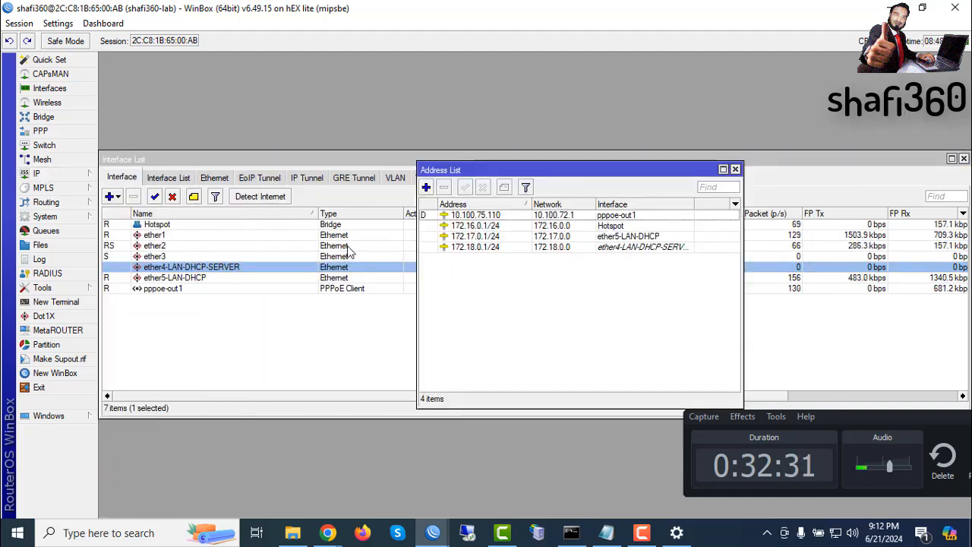
double_click(484, 247)
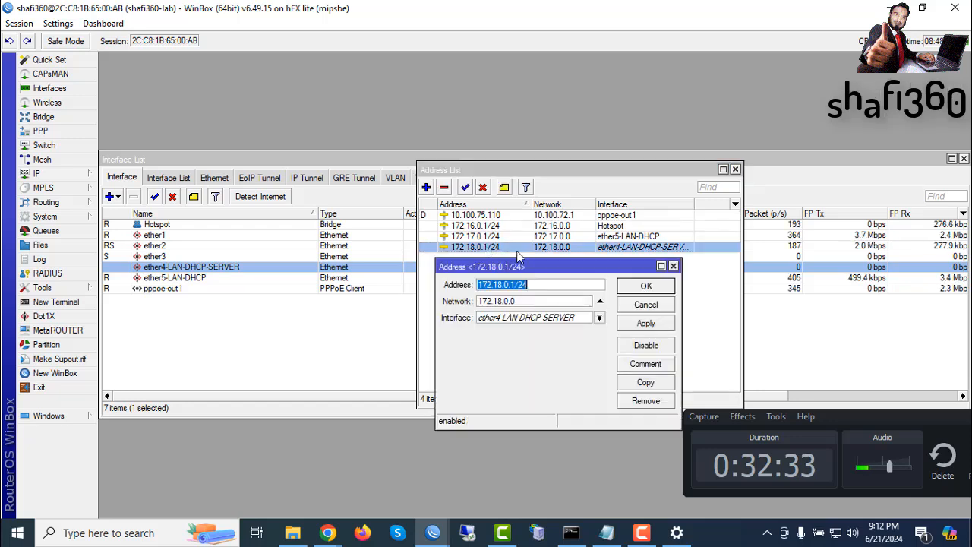
double_click(506, 303)
right_click(505, 305)
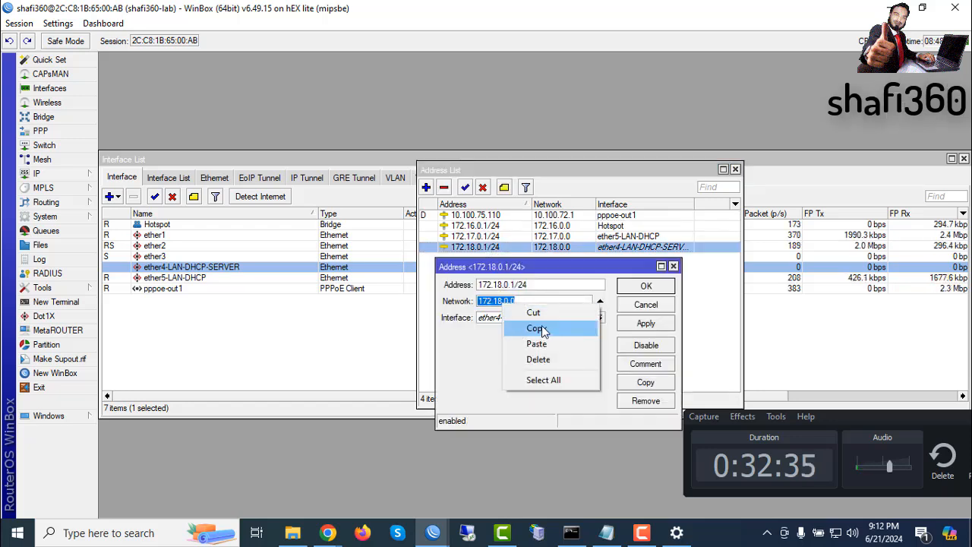
click(536, 328)
click(911, 465)
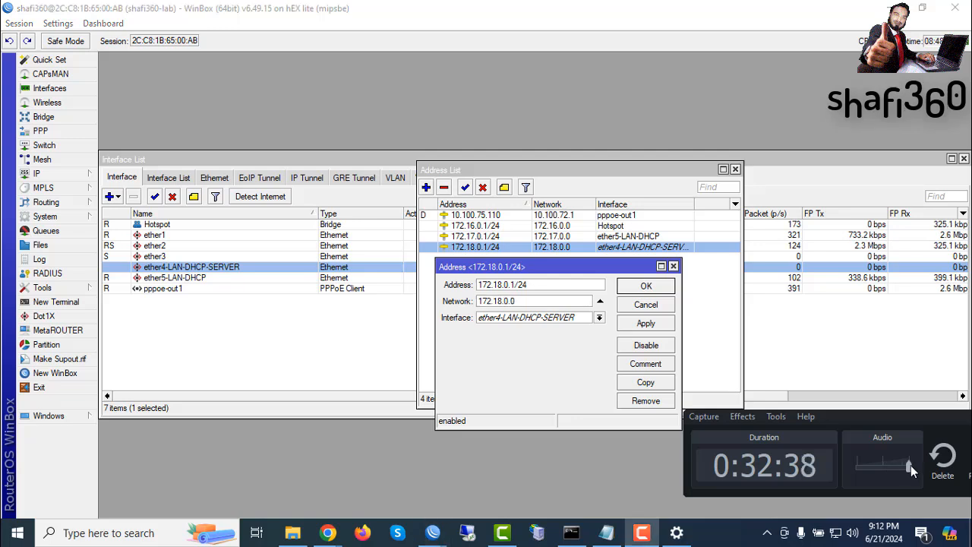
click(645, 286)
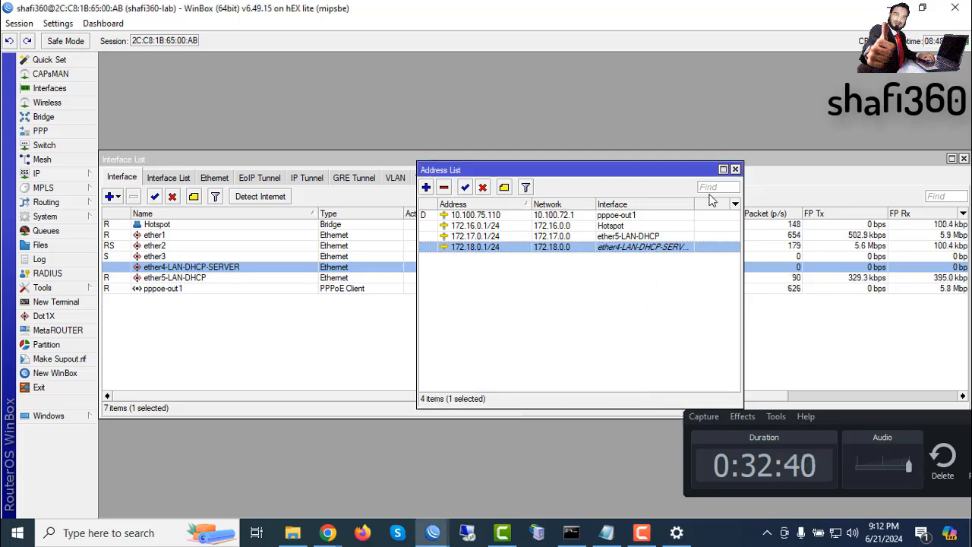
click(736, 169)
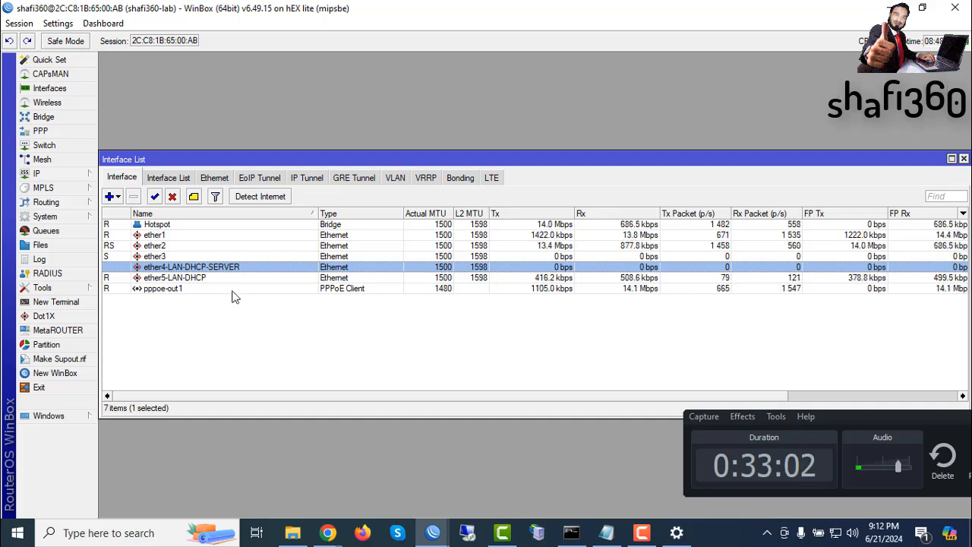
- Start a new firewall NAT rule in the srcnat chain with source address 172.18.0.0/24
click(911, 465)
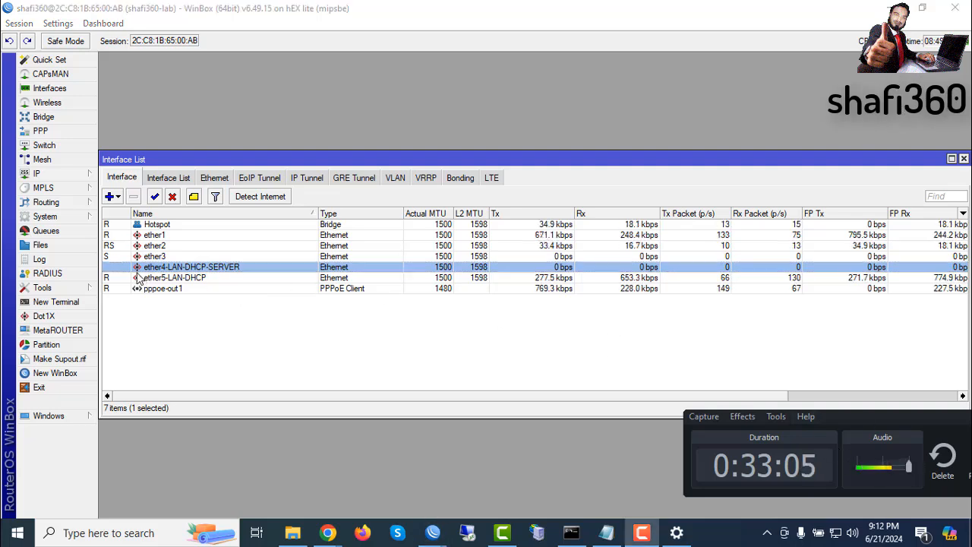
click(59, 173)
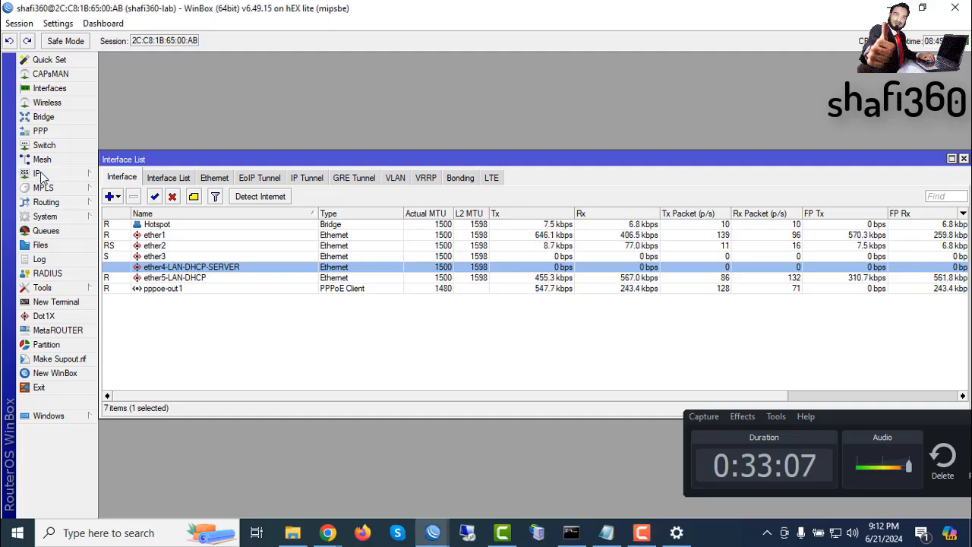
click(122, 267)
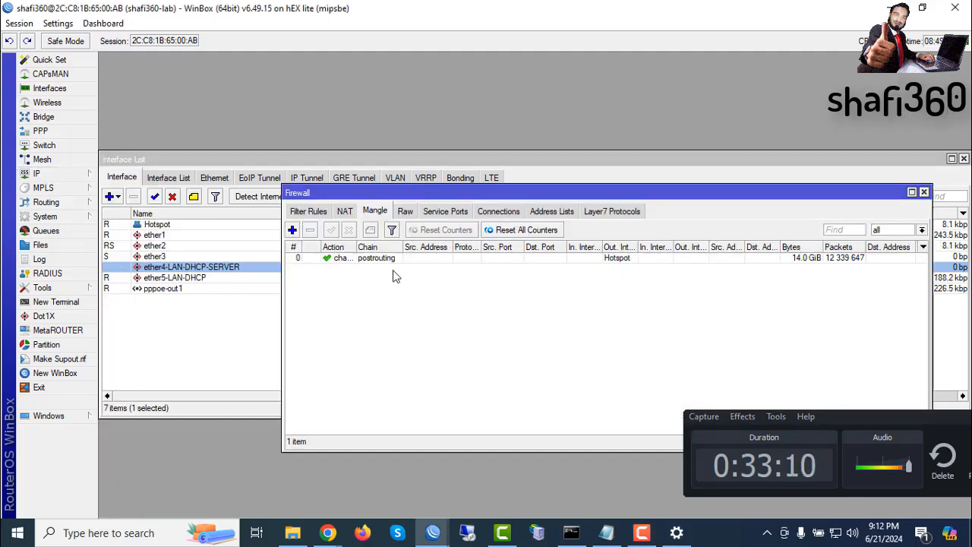
click(345, 211)
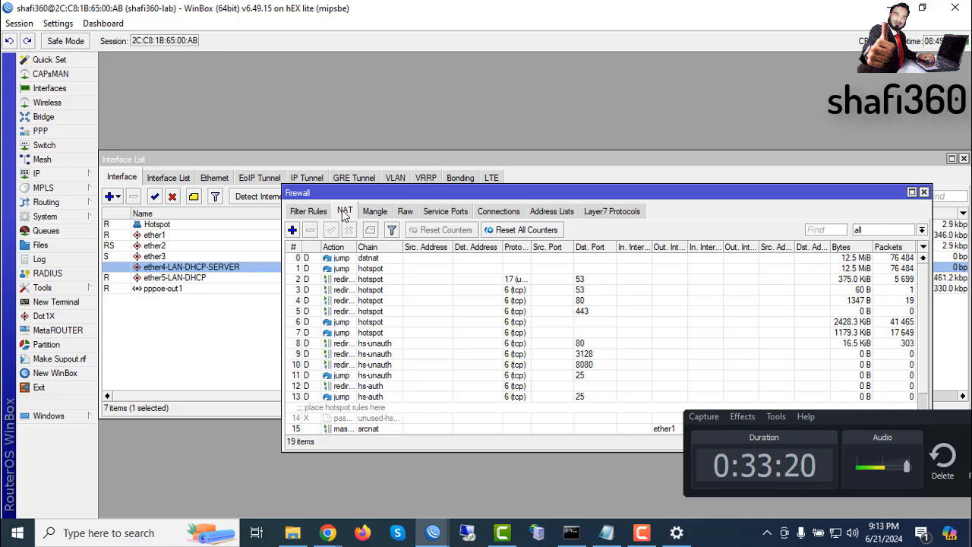
click(292, 230)
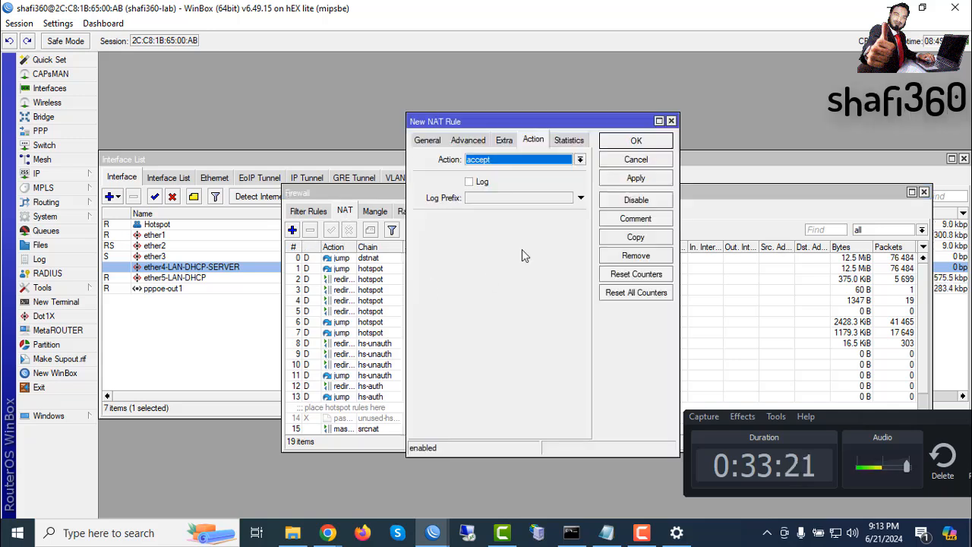
click(427, 141)
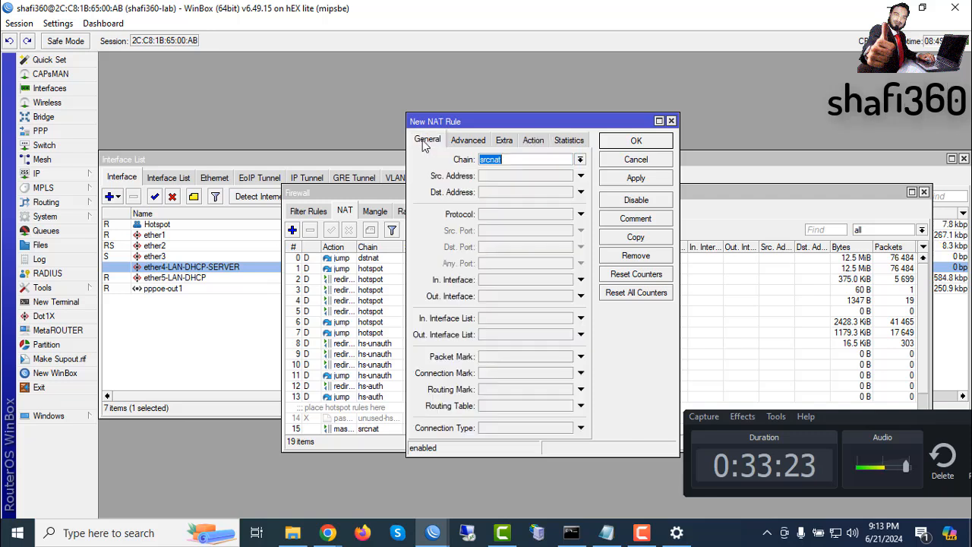
click(490, 176)
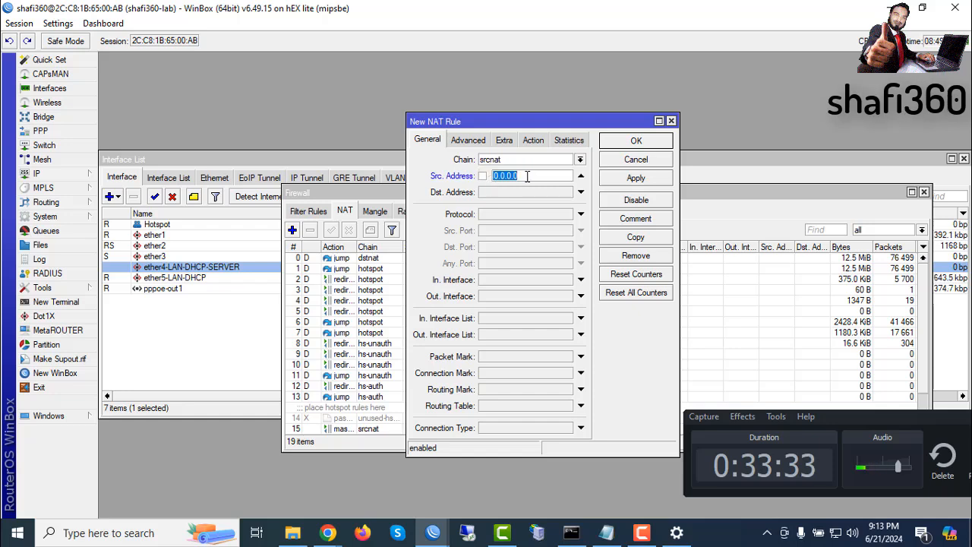
text(172.18.0.0)
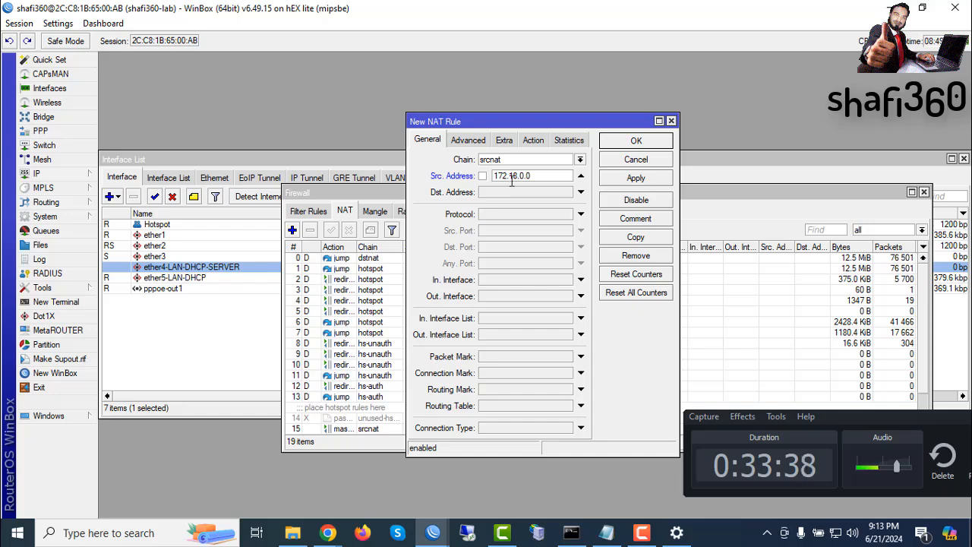
click(907, 467)
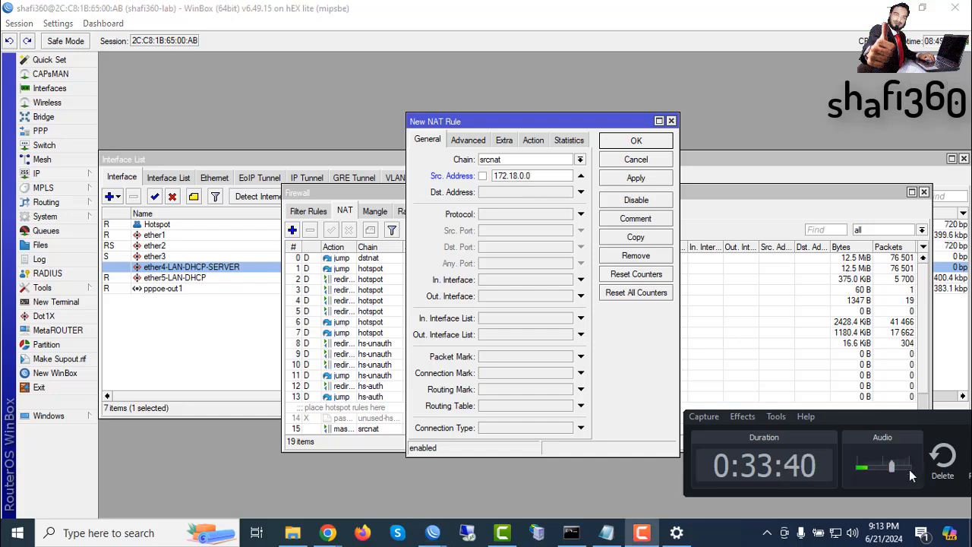
click(532, 176)
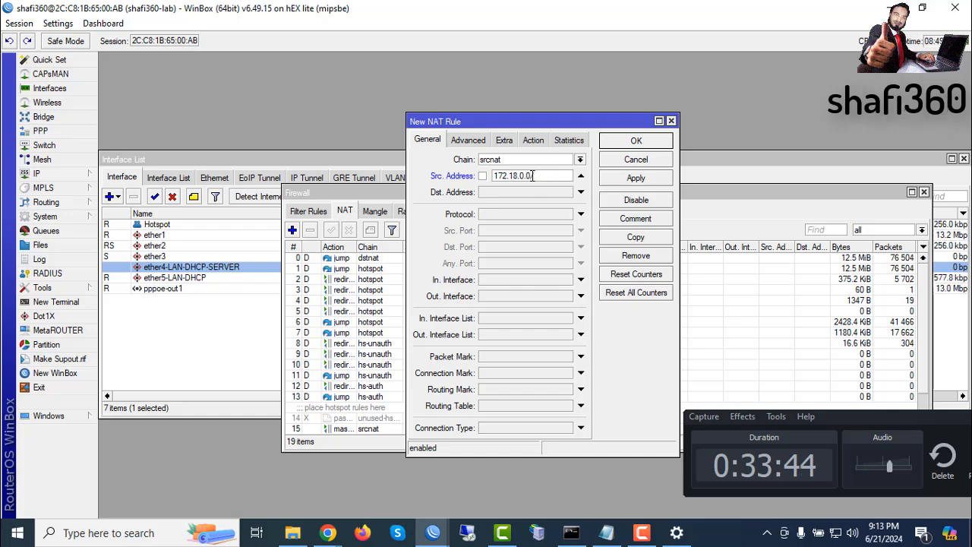
text(/24)
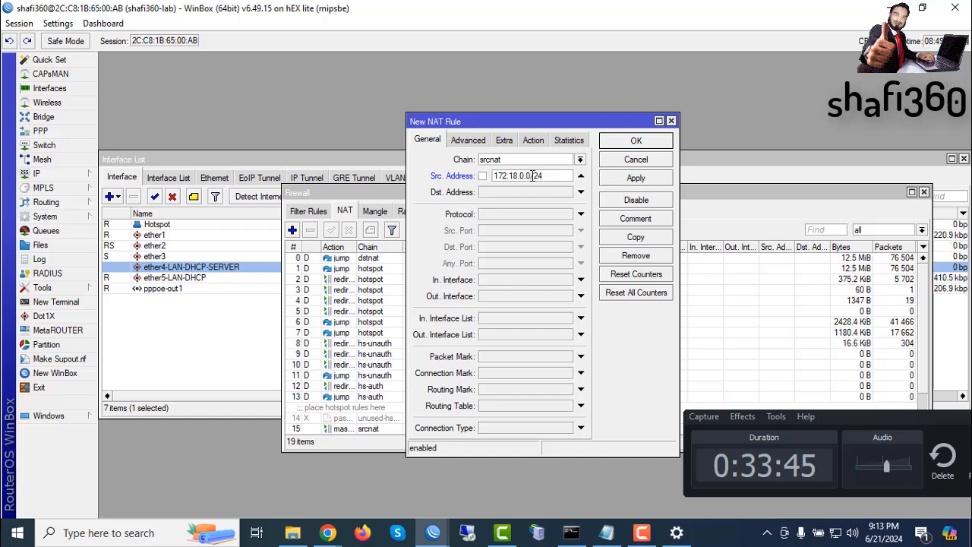
click(910, 468)
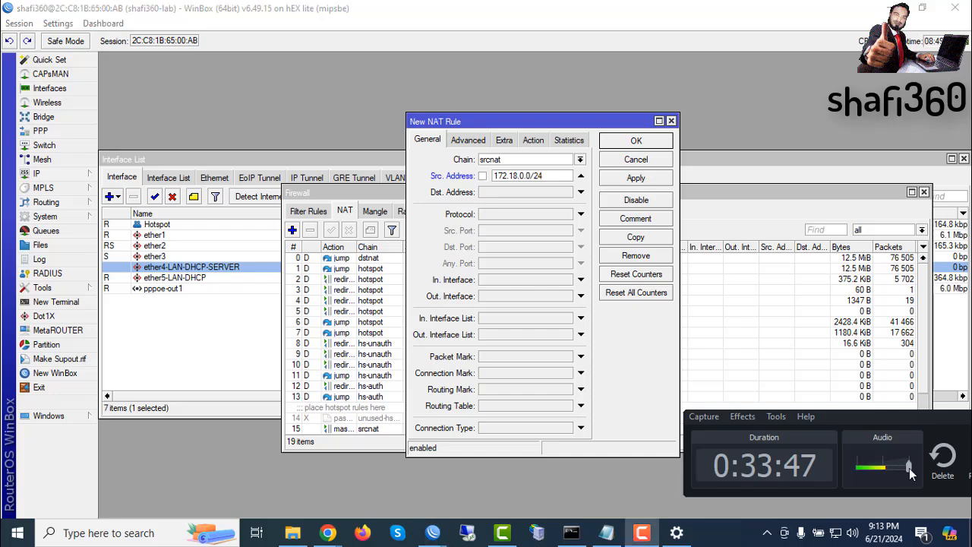
- Set the new NAT rule's action to masquerade and save the rule
click(533, 139)
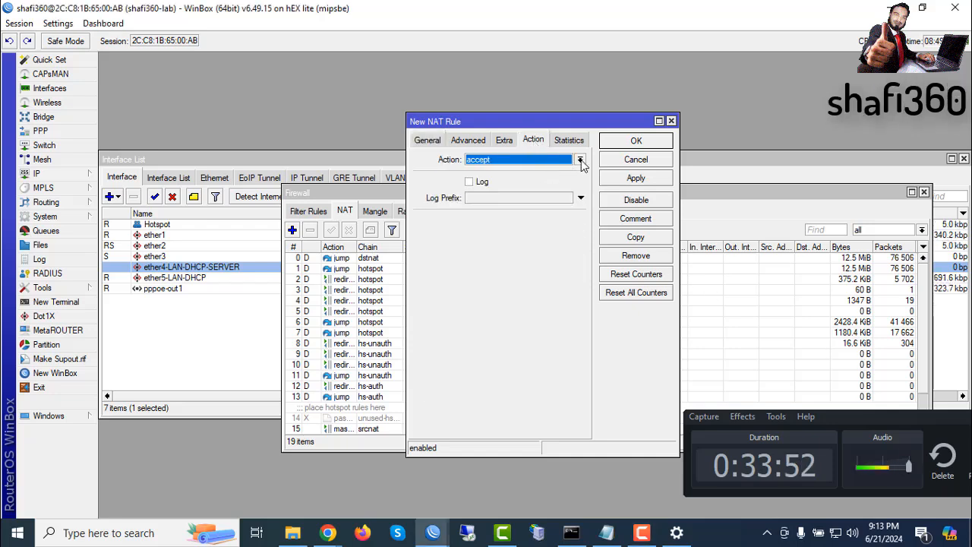
click(582, 159)
click(497, 224)
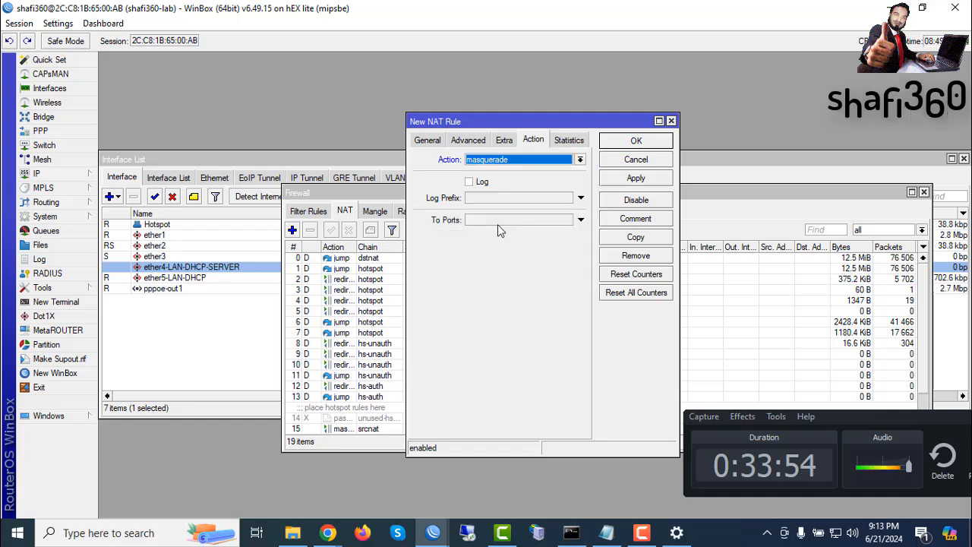
click(636, 178)
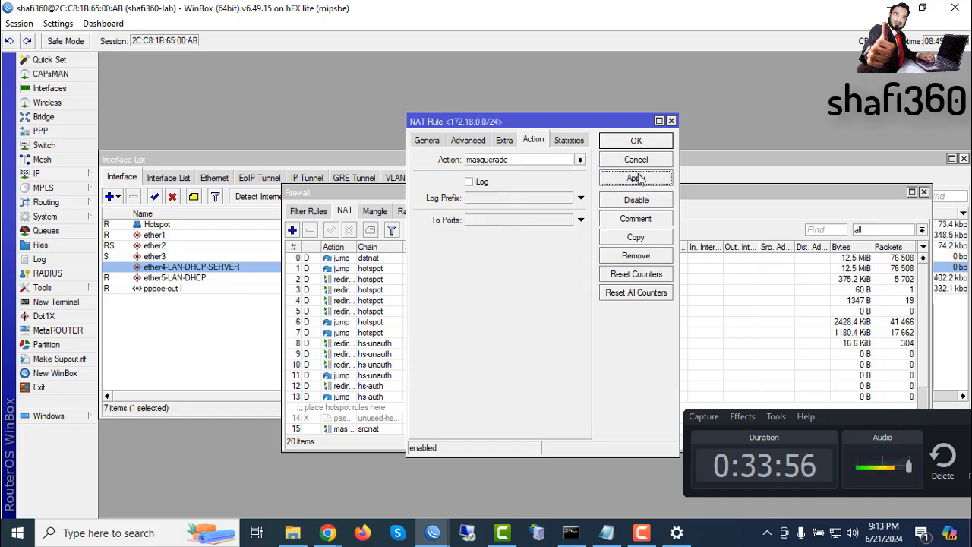
click(635, 141)
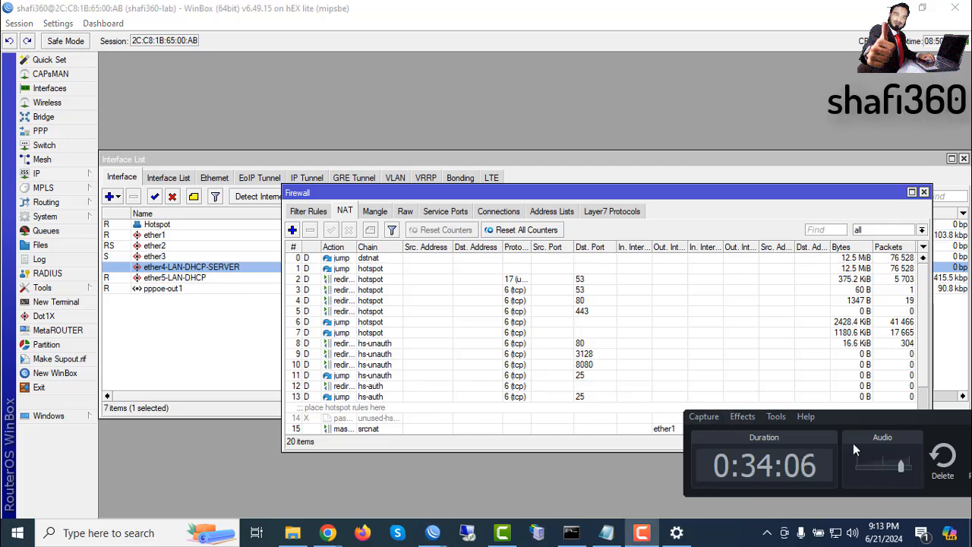
- Switch to Windows Settings and check the Network 6 connection's IP assignment and IPv4 properties
drag(861, 417, 608, 416)
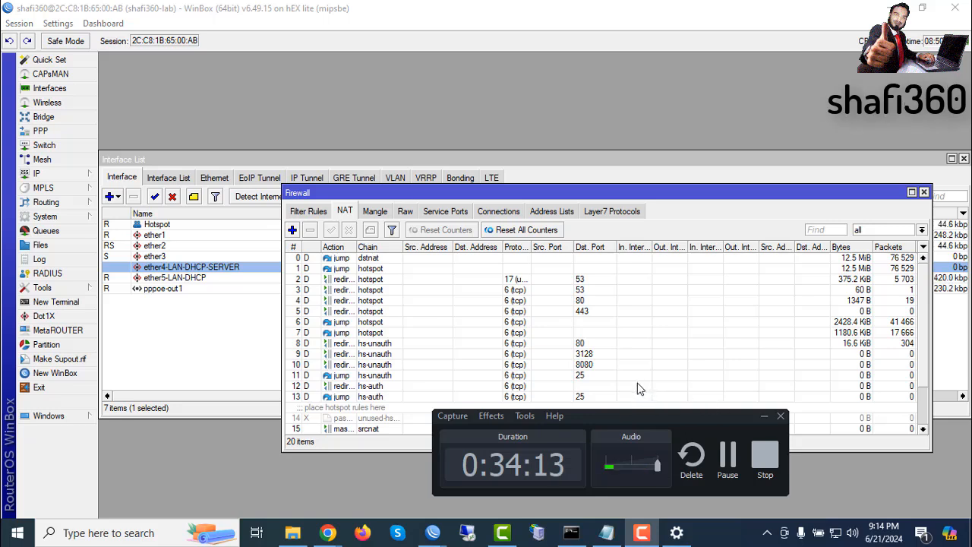
drag(618, 416, 747, 444)
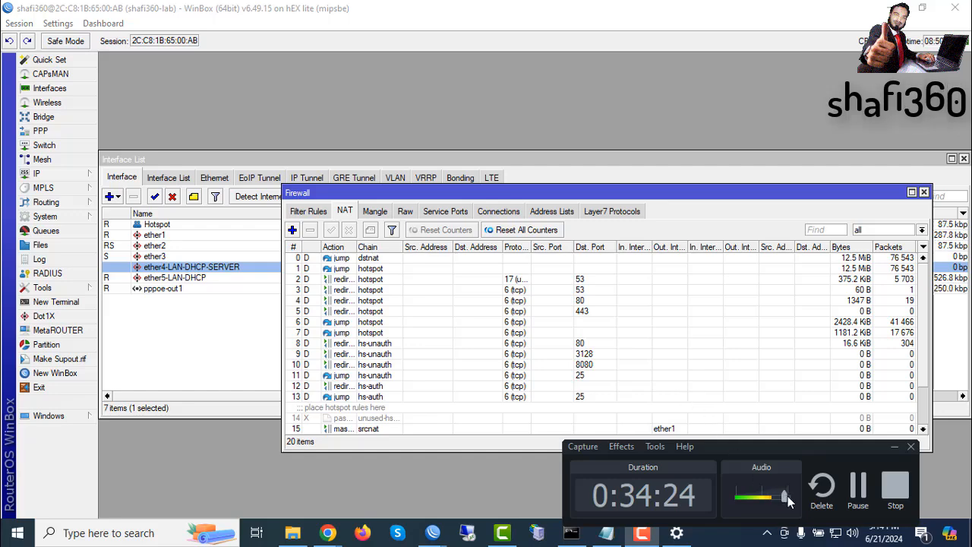
click(677, 532)
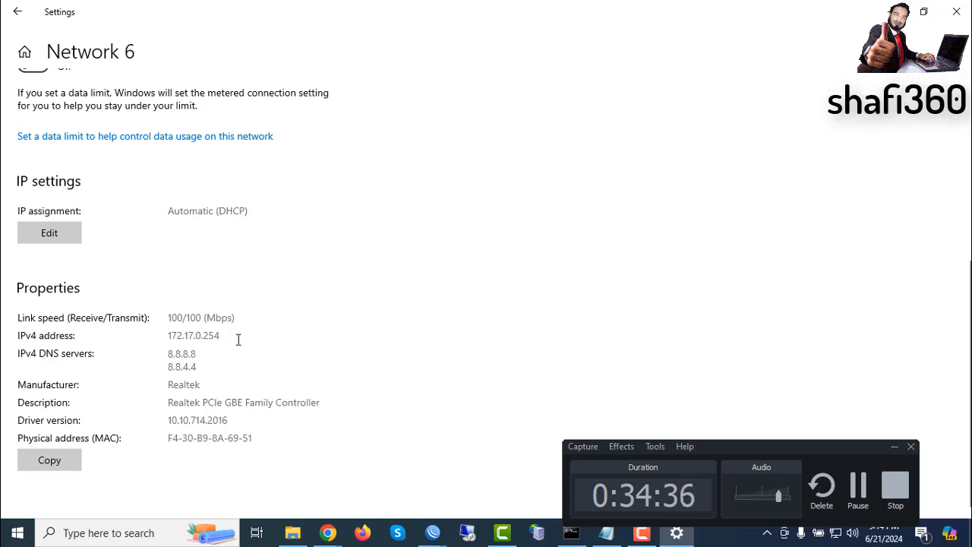
click(790, 497)
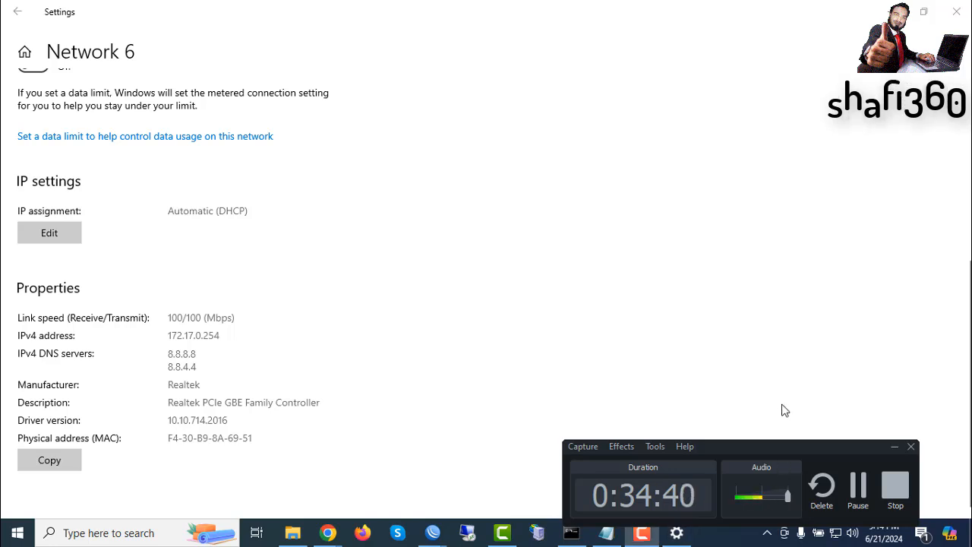
click(857, 486)
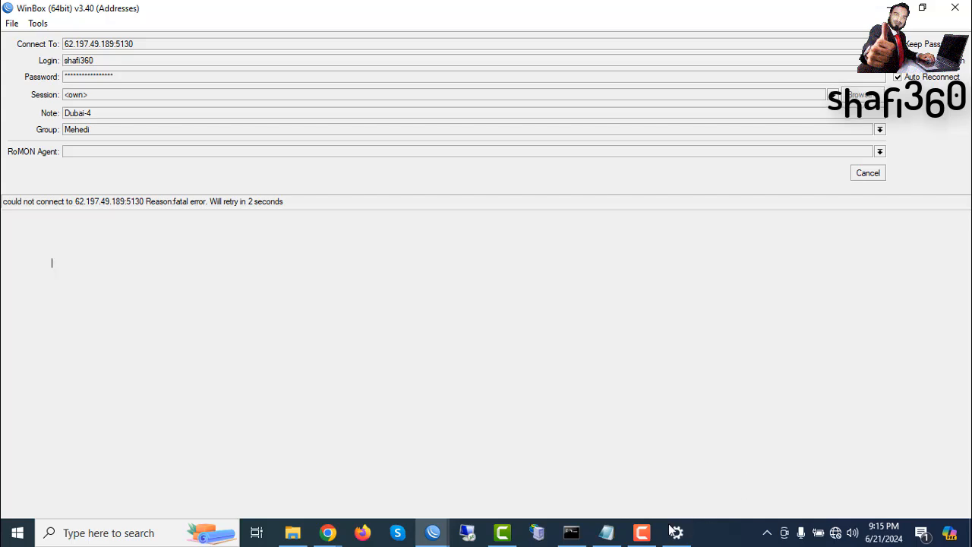
click(642, 538)
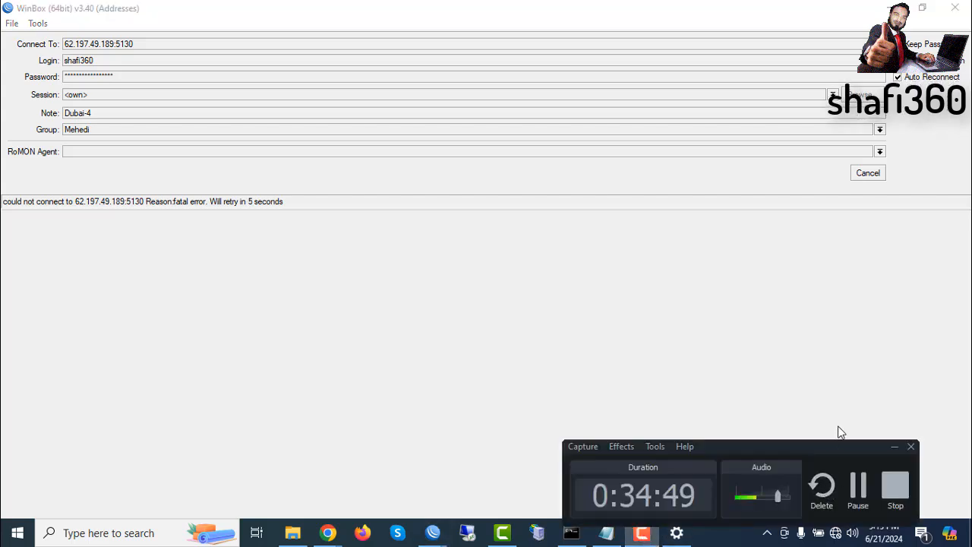
click(788, 499)
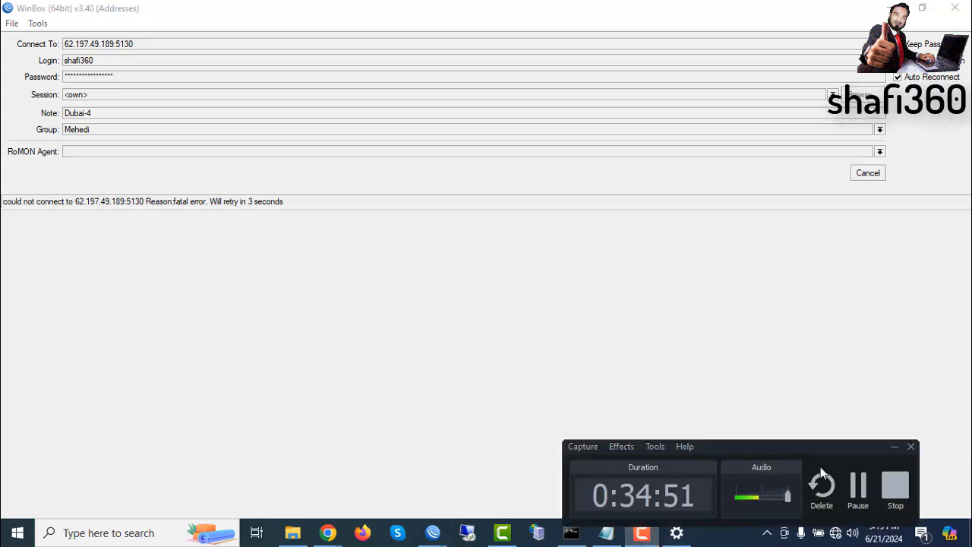
drag(787, 452, 847, 415)
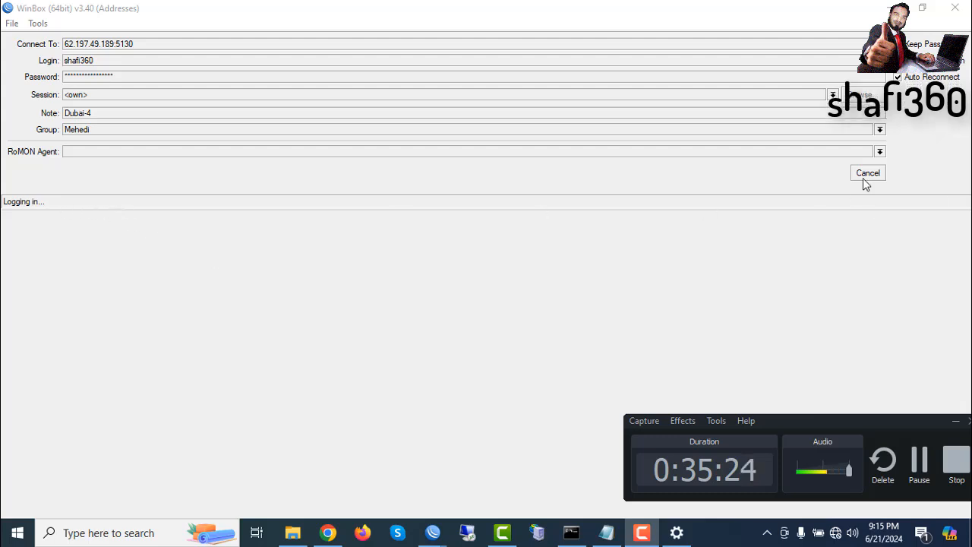
- Close the Windows Settings and WinBox Firewall windows, and select ether4-LAN-DHCP-SERVER in the interface list
click(889, 8)
click(889, 7)
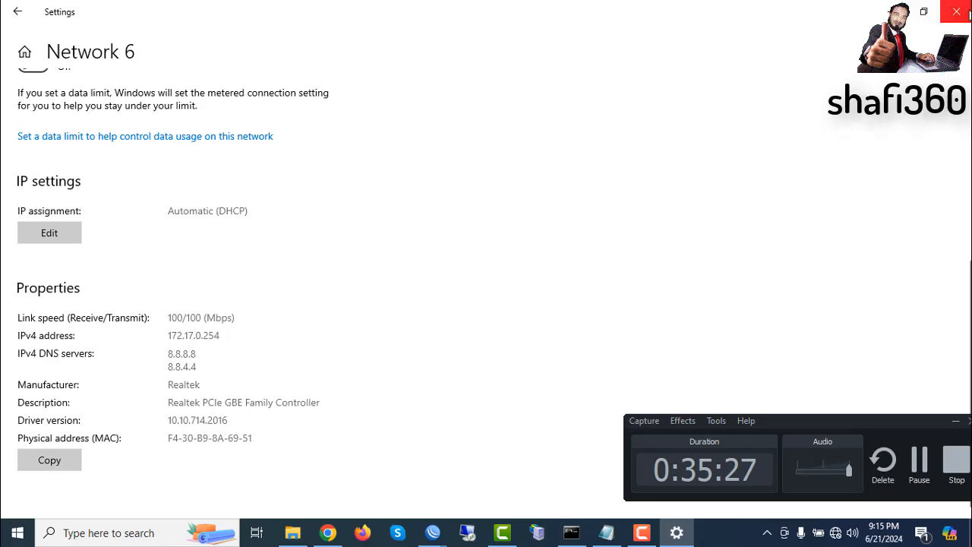
click(956, 12)
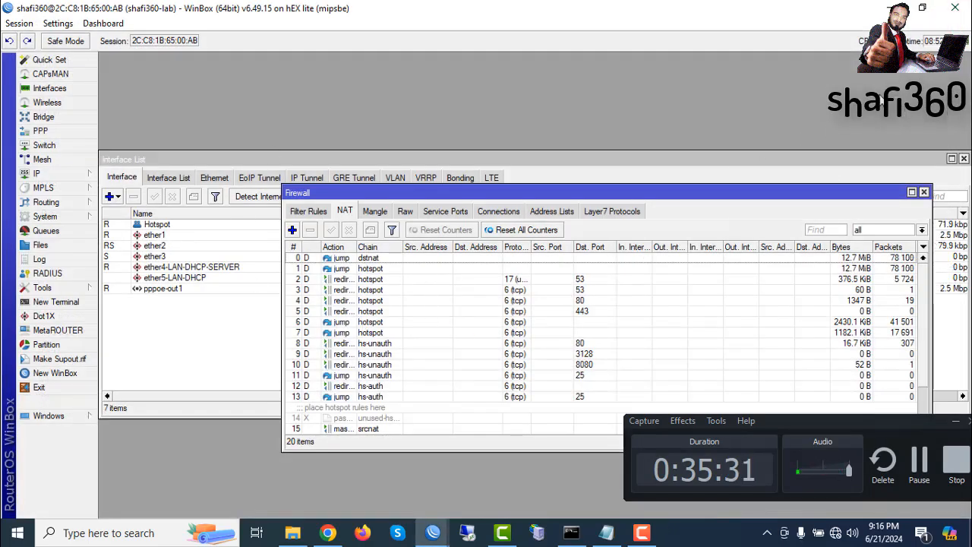
click(924, 194)
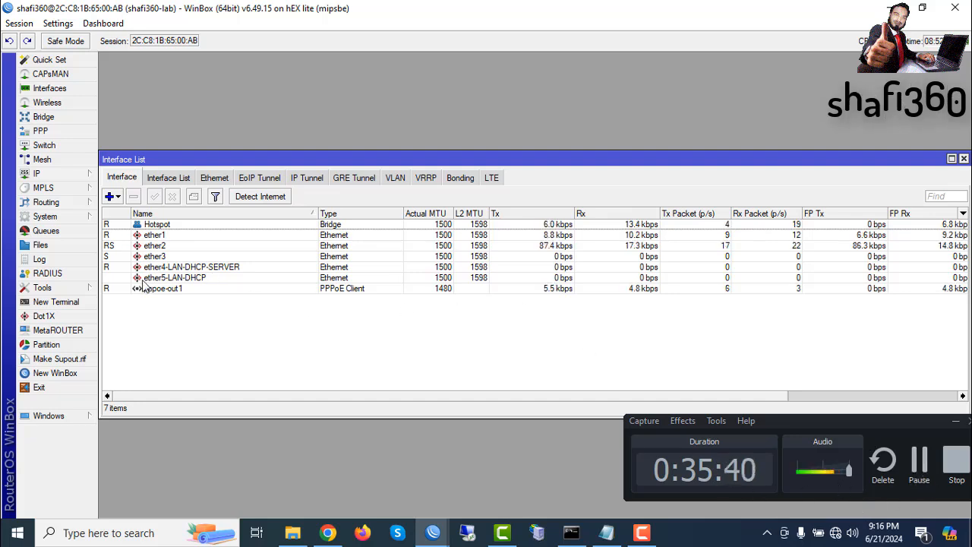
click(175, 268)
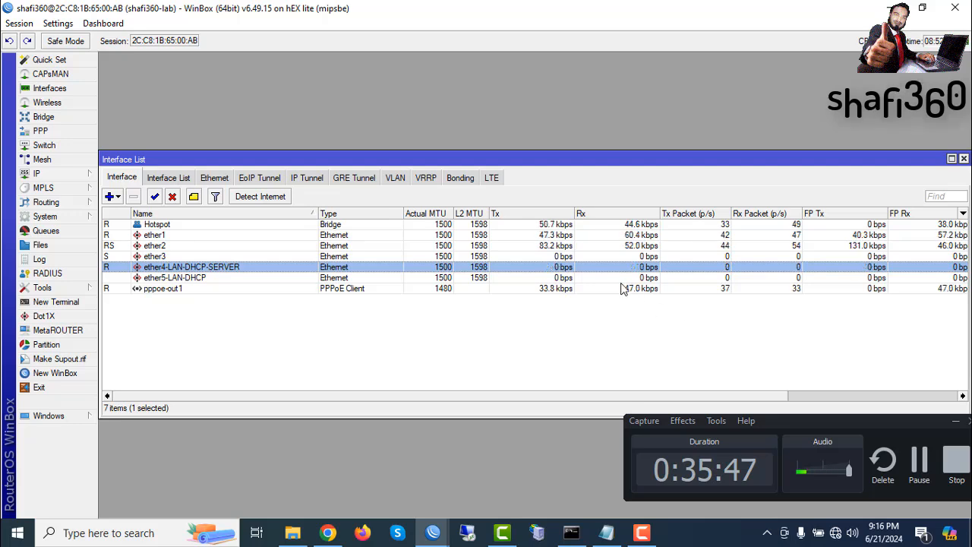
- Switch to Windows Network & Internet settings and check the IP settings and properties of the unidentified Ethernet network
right_click(836, 536)
click(828, 515)
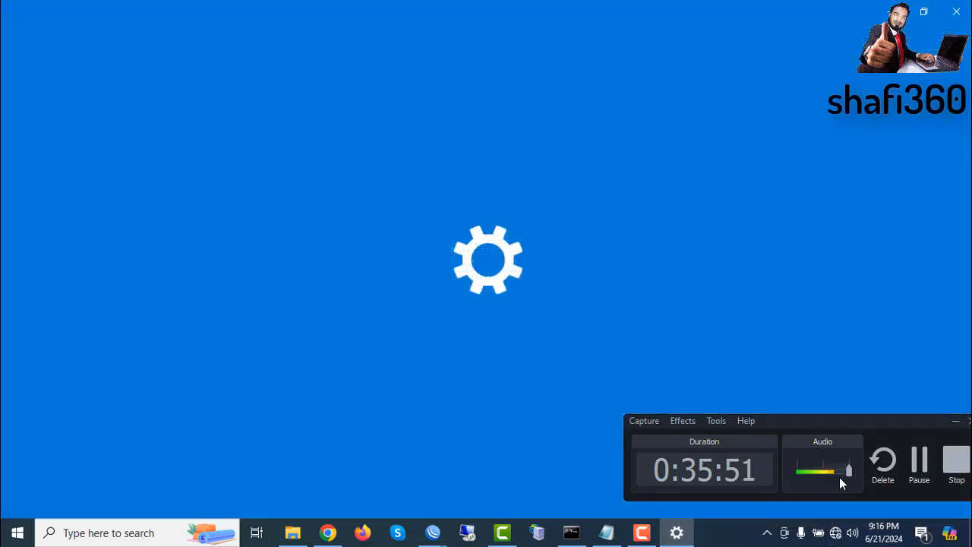
drag(863, 429, 896, 351)
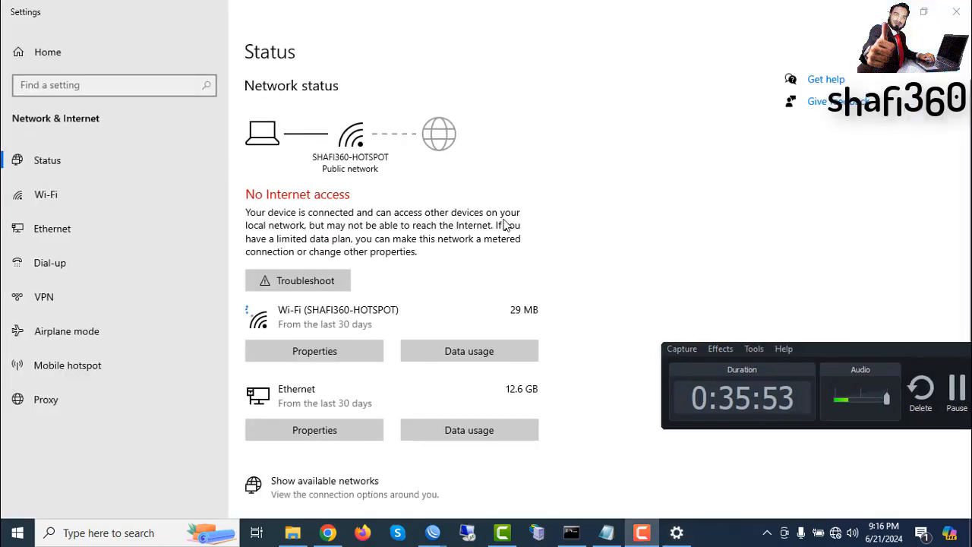
click(54, 231)
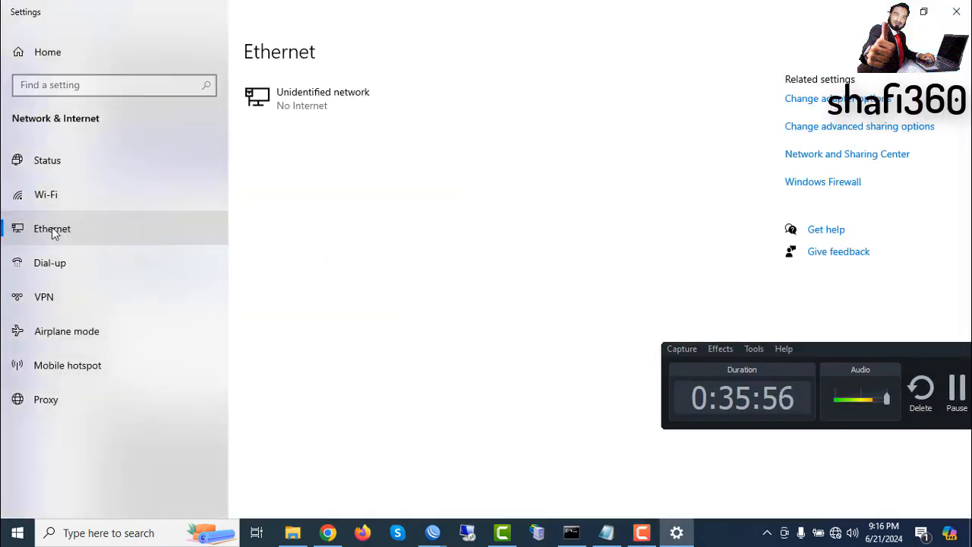
click(302, 109)
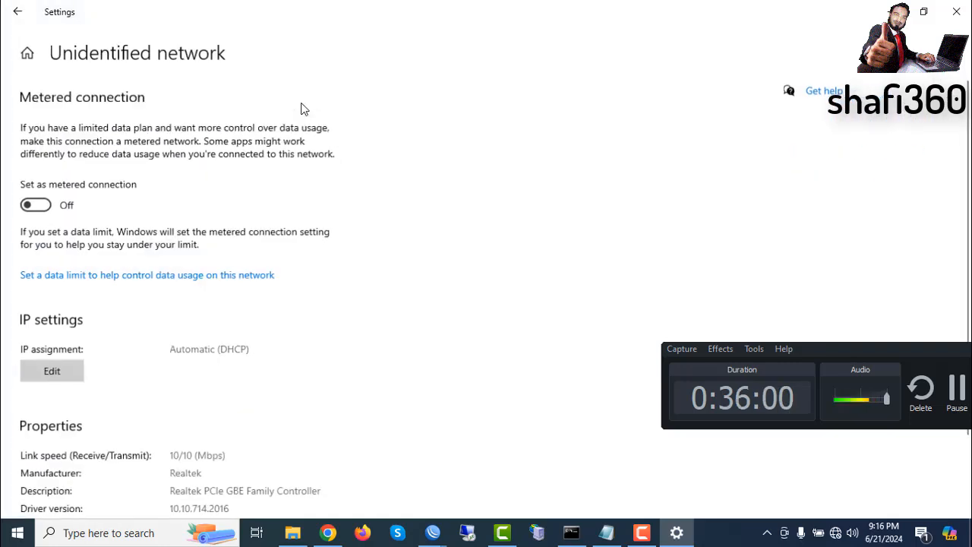
scroll(156, 353, down, 2)
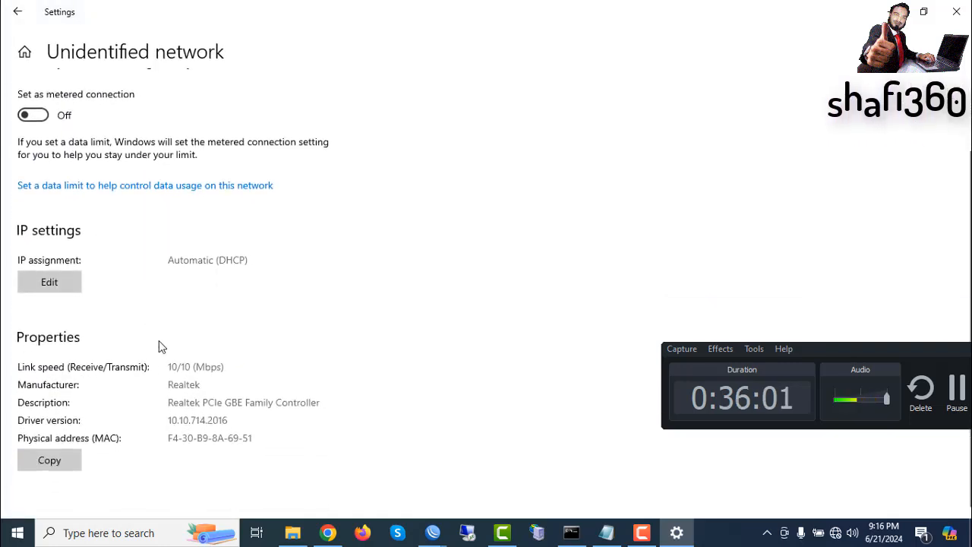
scroll(117, 315, up, 2)
- Turn the metered connection setting on and back off, and close Settings
click(35, 207)
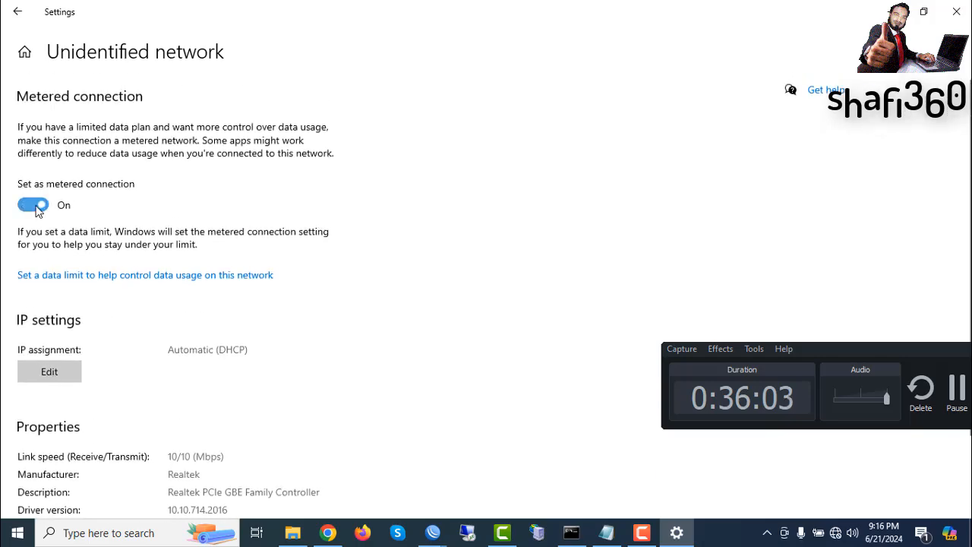
click(37, 208)
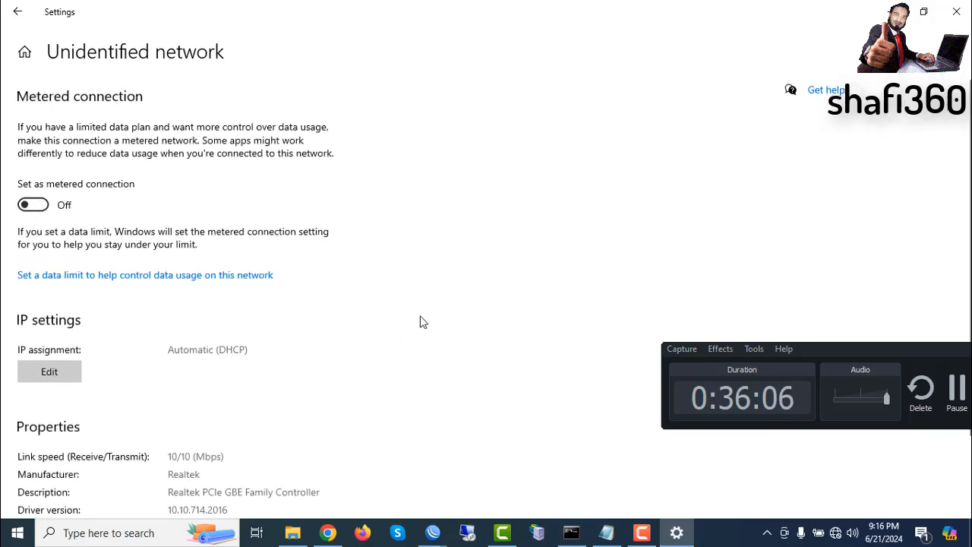
click(955, 18)
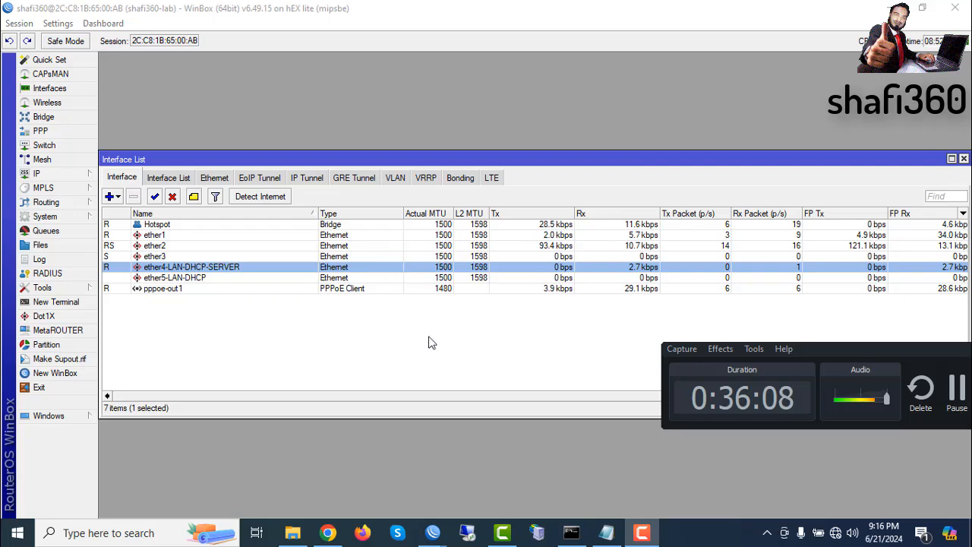
- Reopen Windows network settings and check the Ethernet adapter's network connection details through its status in Network Connections
right_click(836, 533)
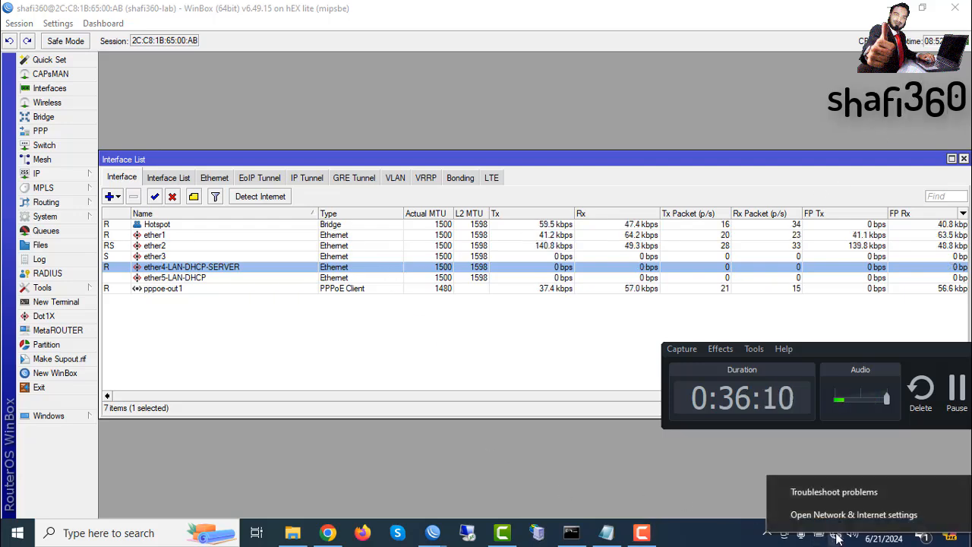
click(841, 516)
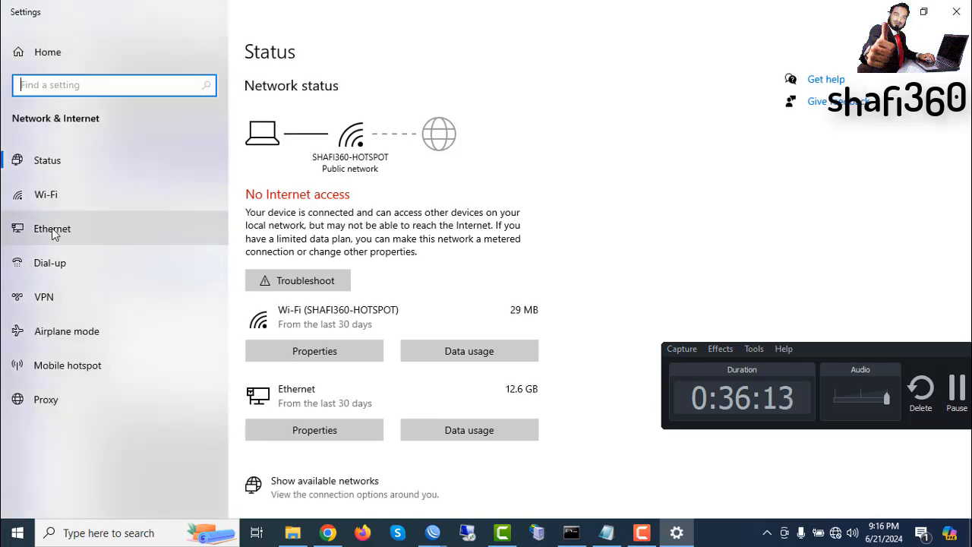
click(109, 230)
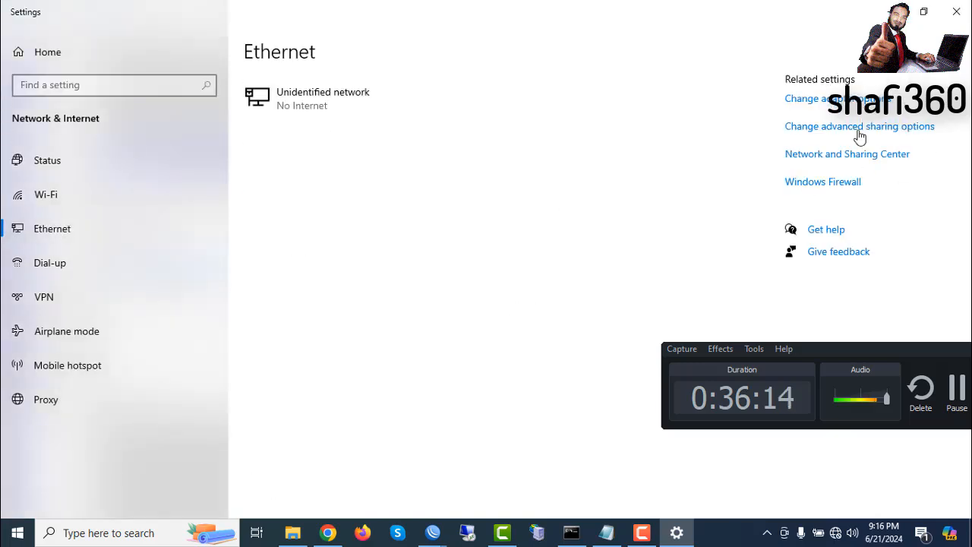
click(825, 104)
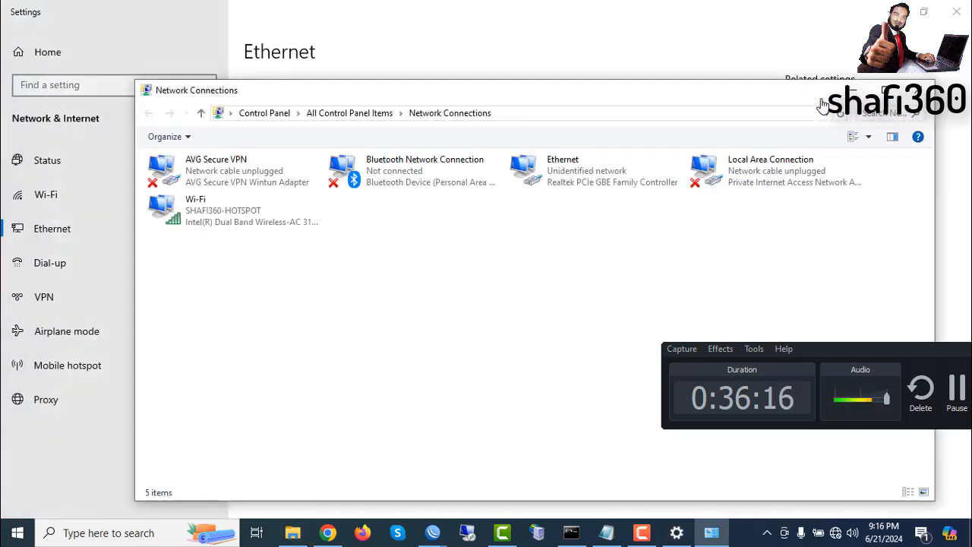
click(571, 177)
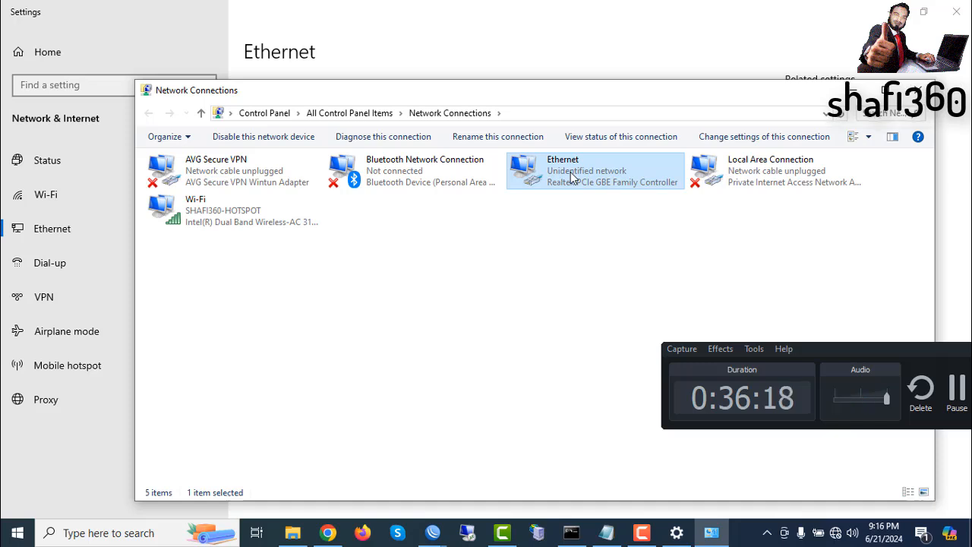
right_click(572, 177)
click(606, 202)
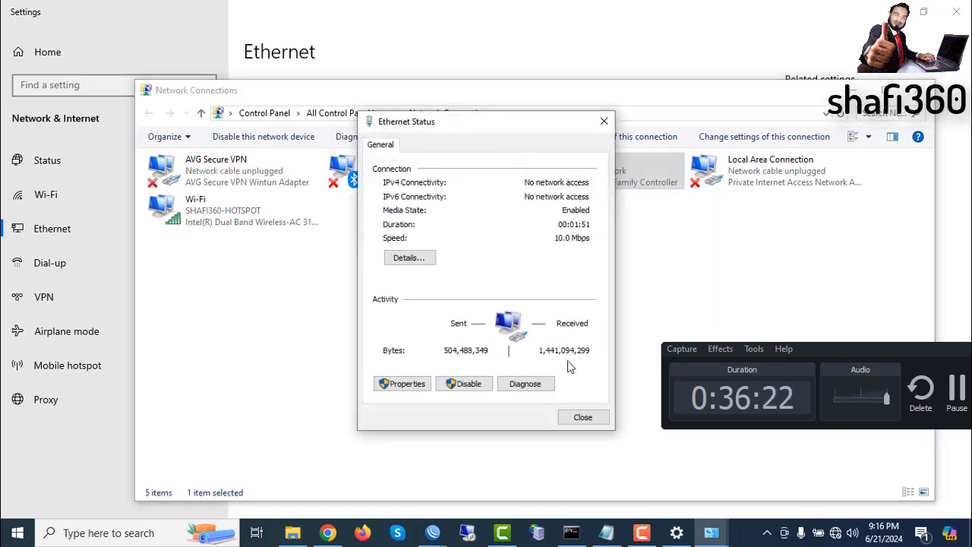
click(407, 260)
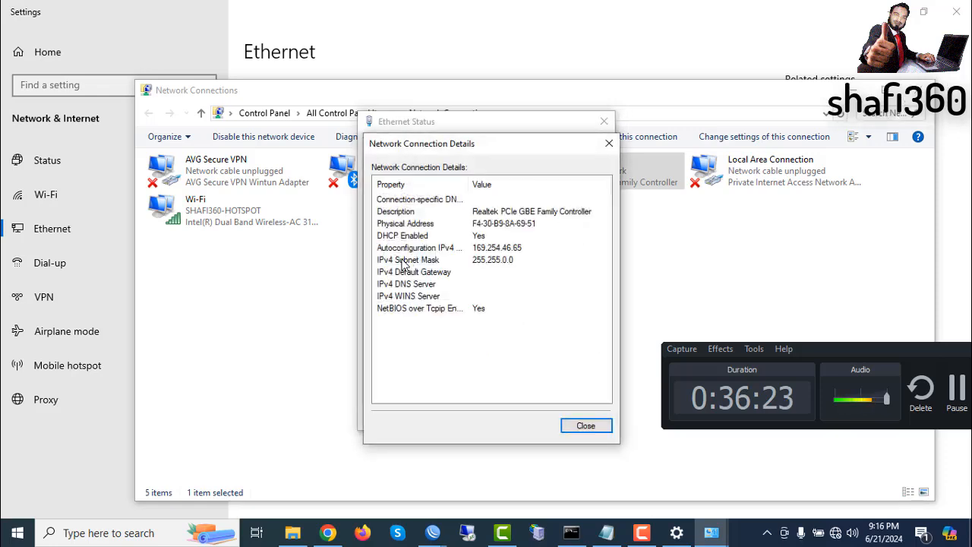
click(585, 427)
- Disable the Ethernet adapter and enable it again
click(463, 384)
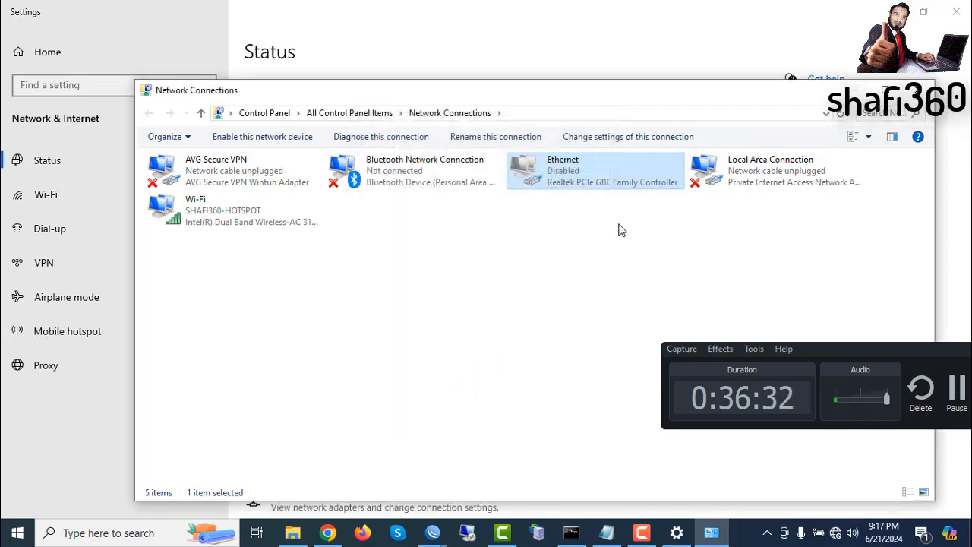
right_click(565, 173)
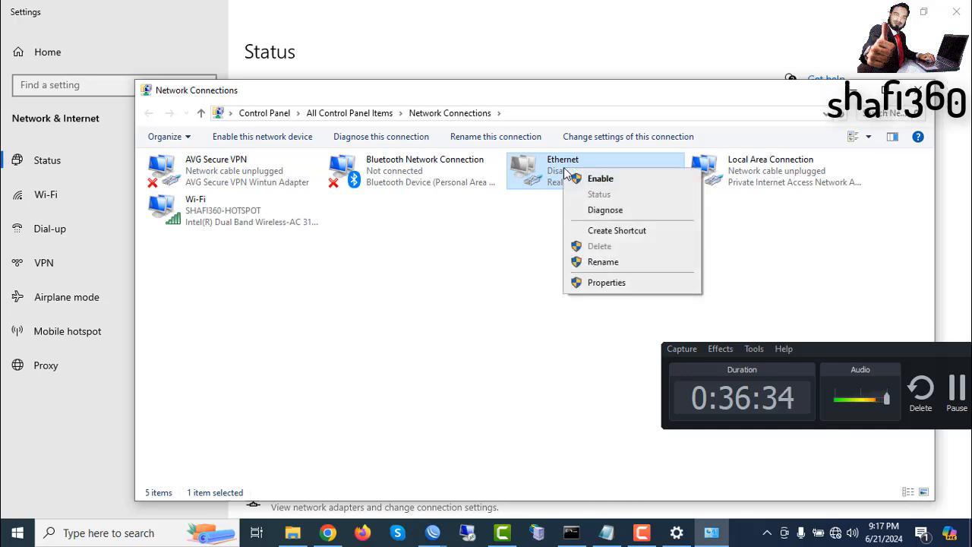
click(593, 179)
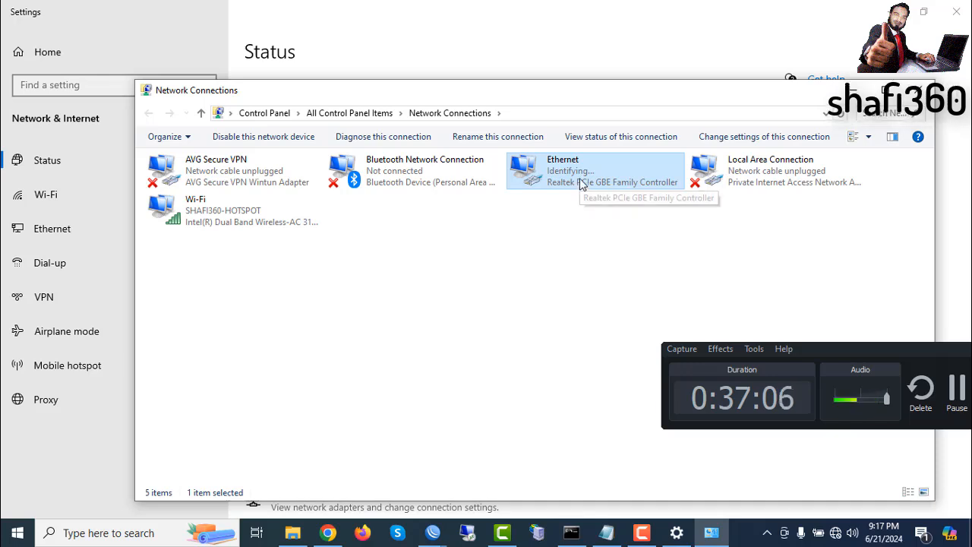
- Review the re-enabled Ethernet adapter's status and network connection details, and close both dialogs
double_click(583, 183)
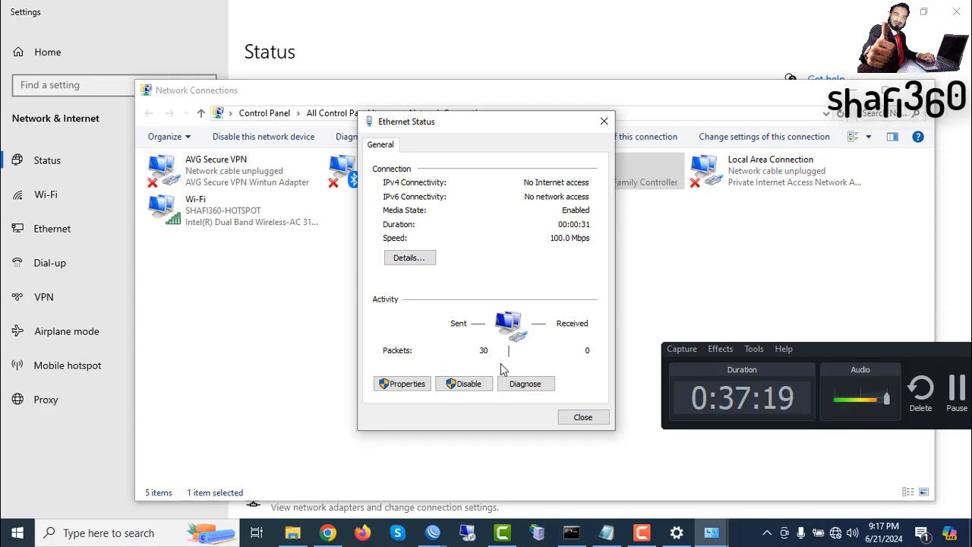
click(409, 260)
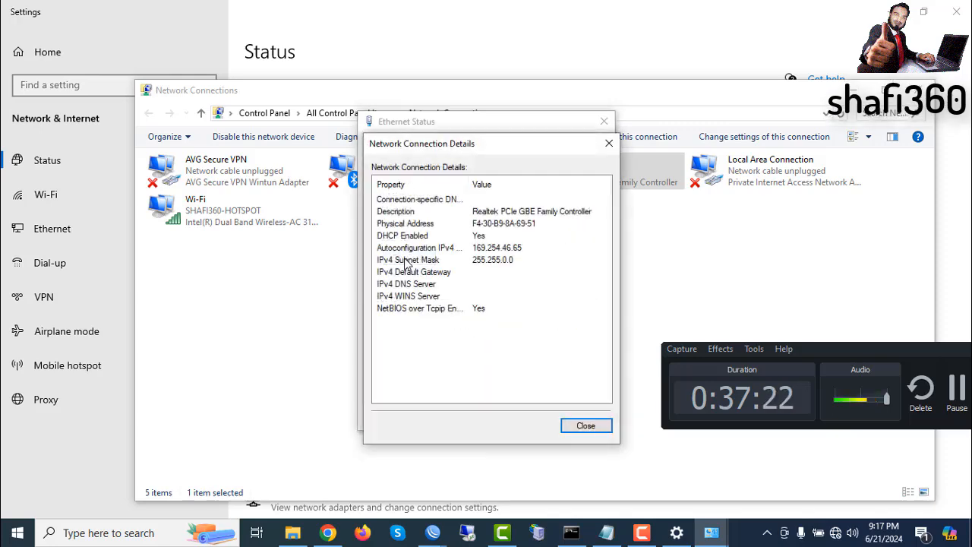
click(585, 427)
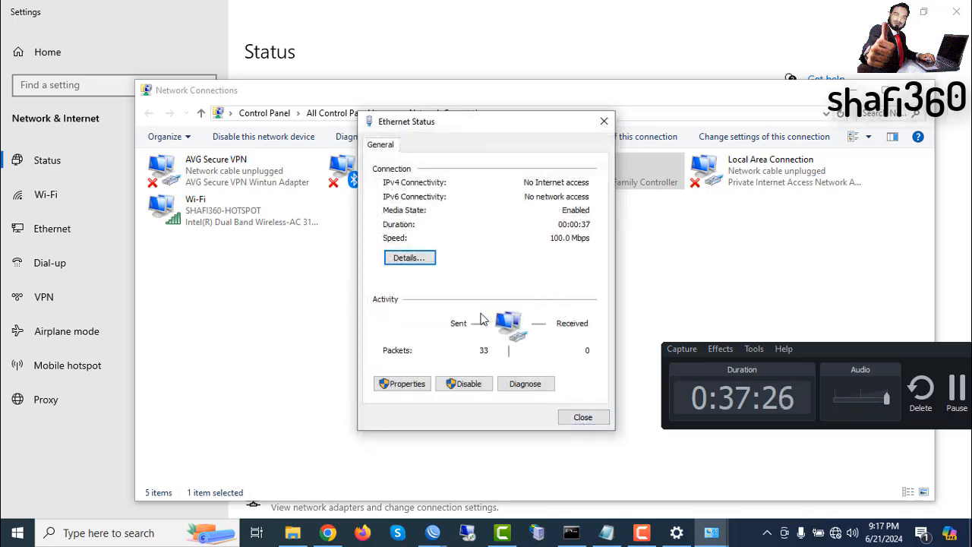
click(581, 418)
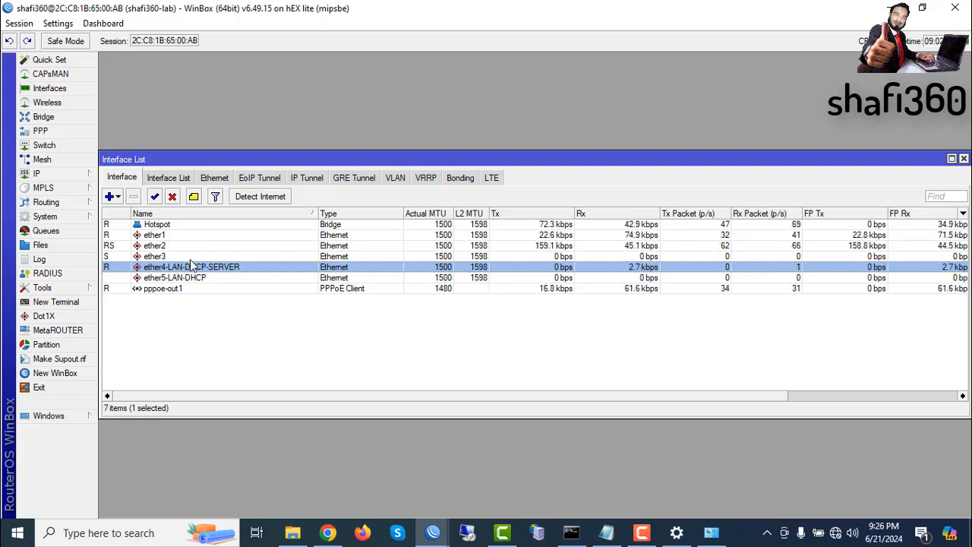
- In WinBox, open the IP DHCP Server list and select the dhcp1 server on ether5-LAN-DHCP
click(42, 176)
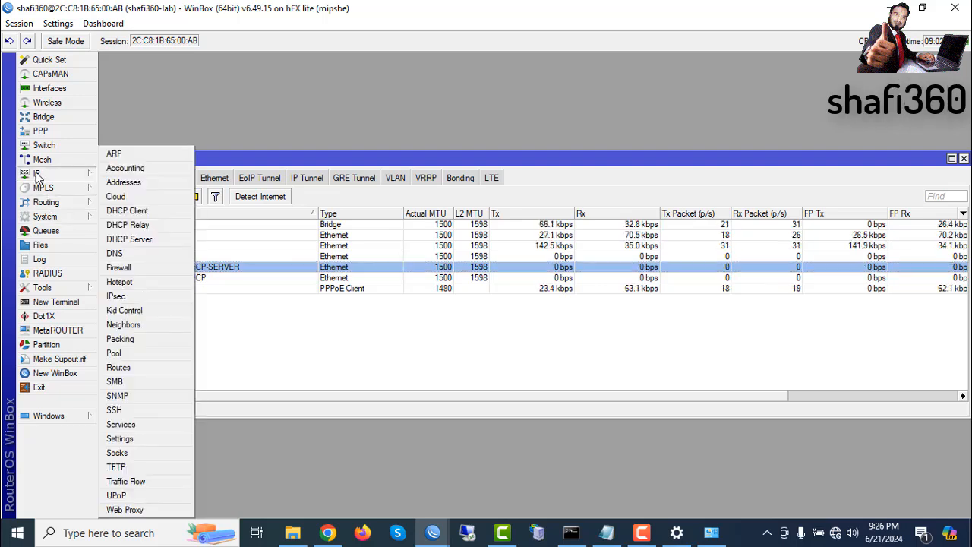
click(136, 239)
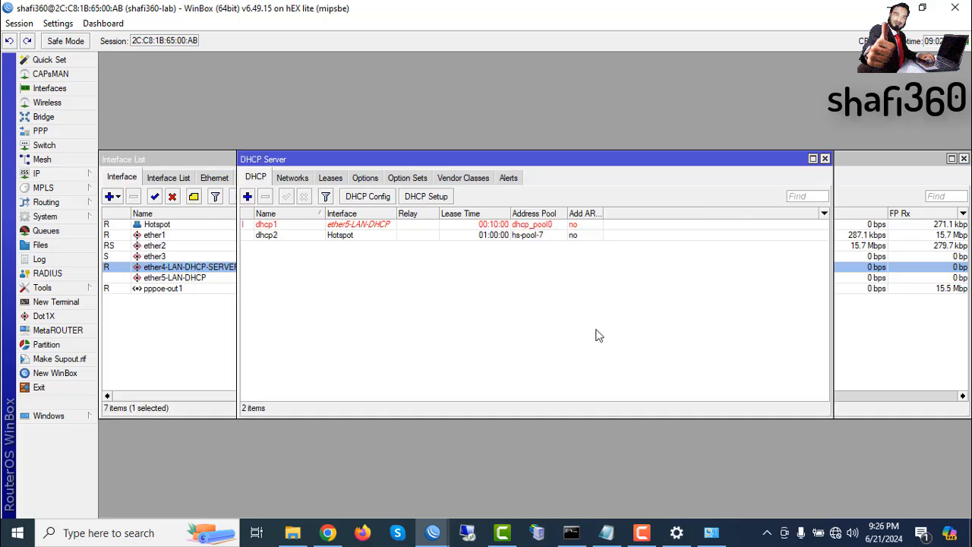
click(351, 225)
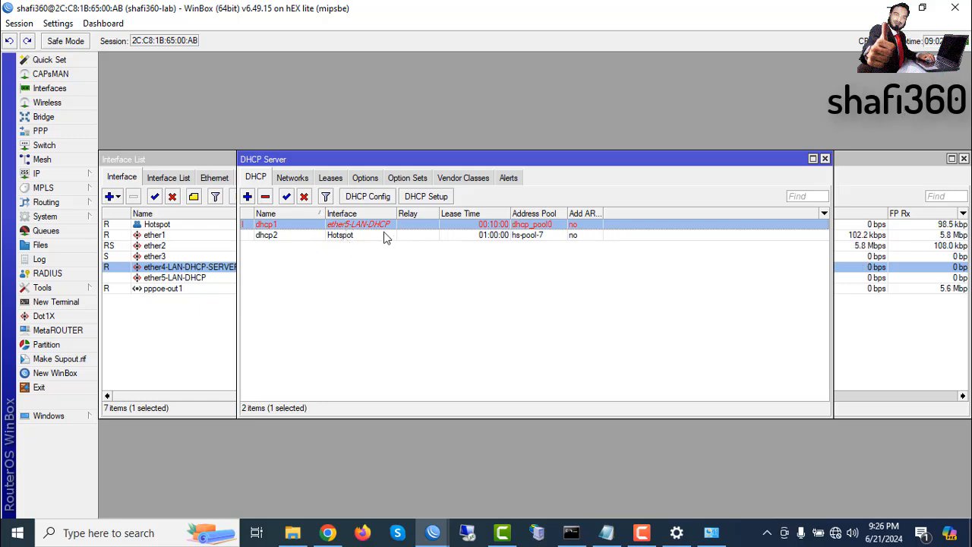
click(642, 532)
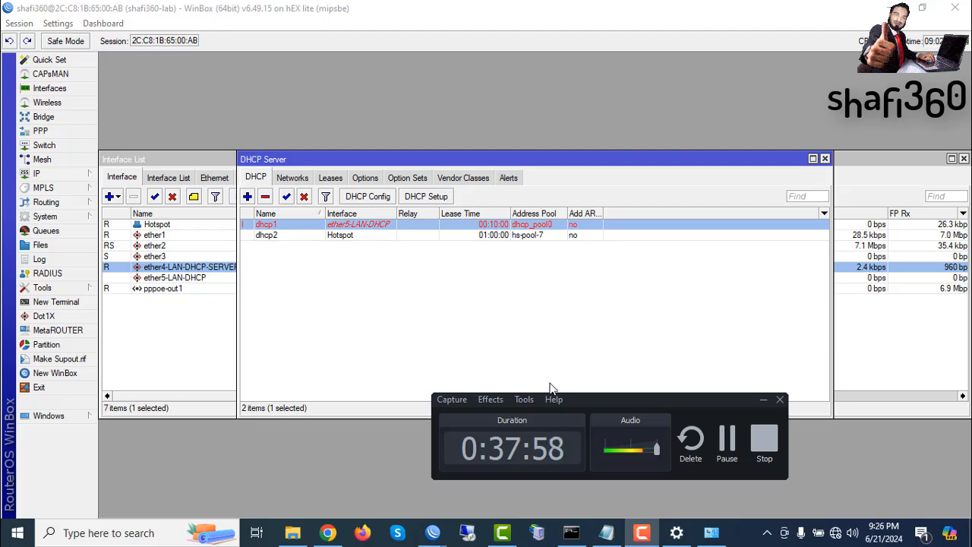
drag(674, 400, 866, 490)
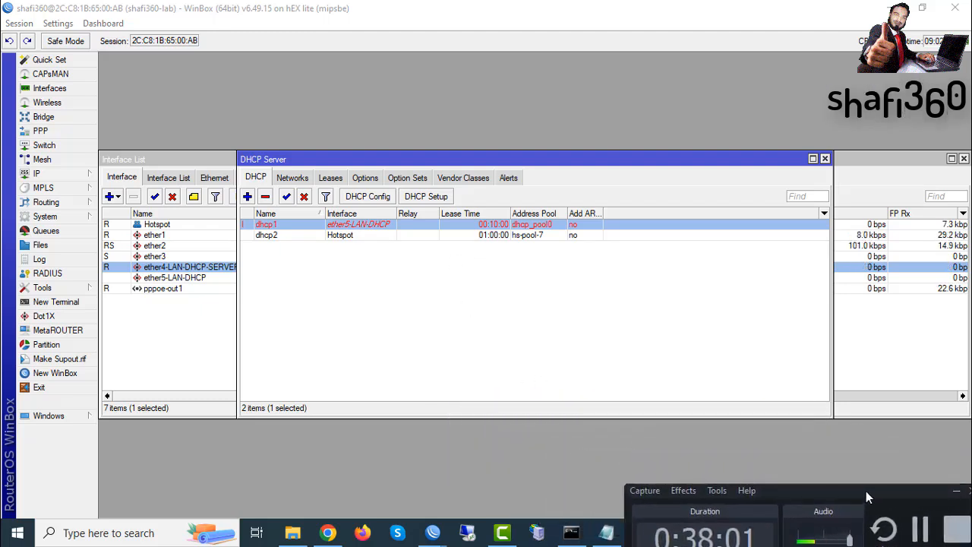
- Run DHCP Setup on ether4-LAN-DHCP-SERVER with address space 172.18.0.0/24 and gateway 172.18.0.1
click(427, 198)
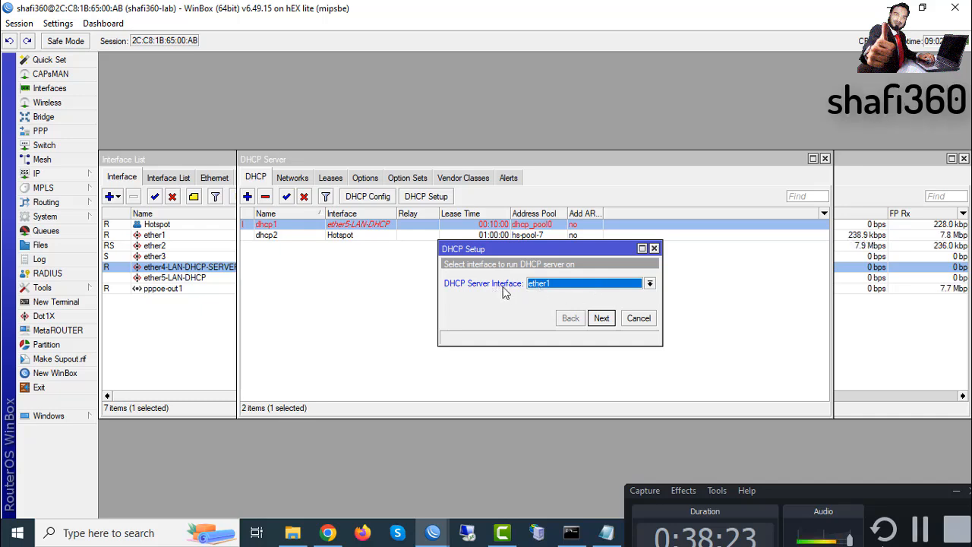
click(649, 283)
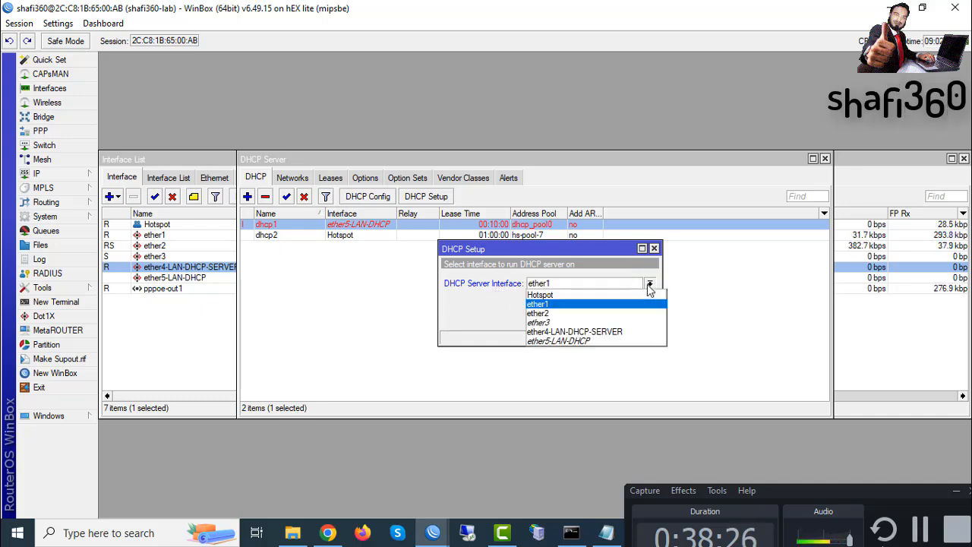
click(612, 332)
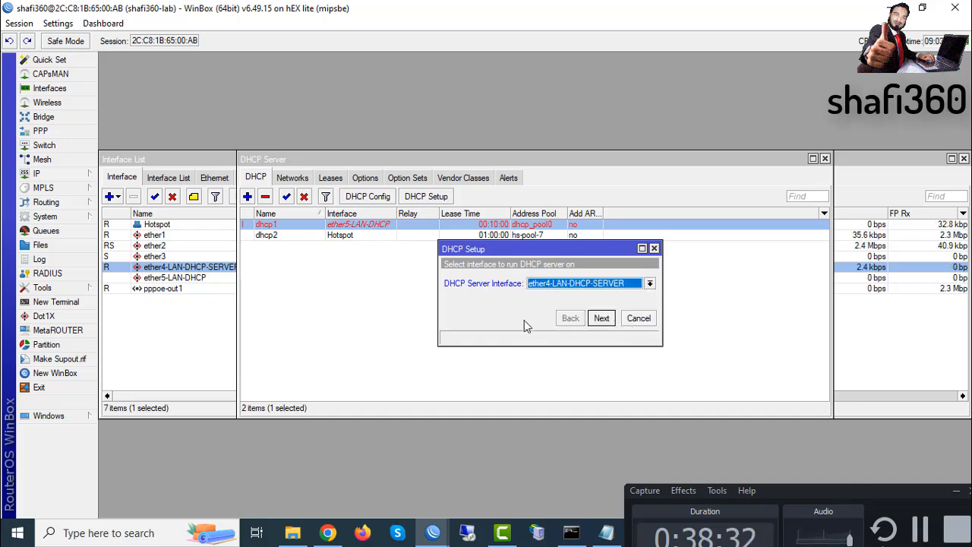
click(602, 320)
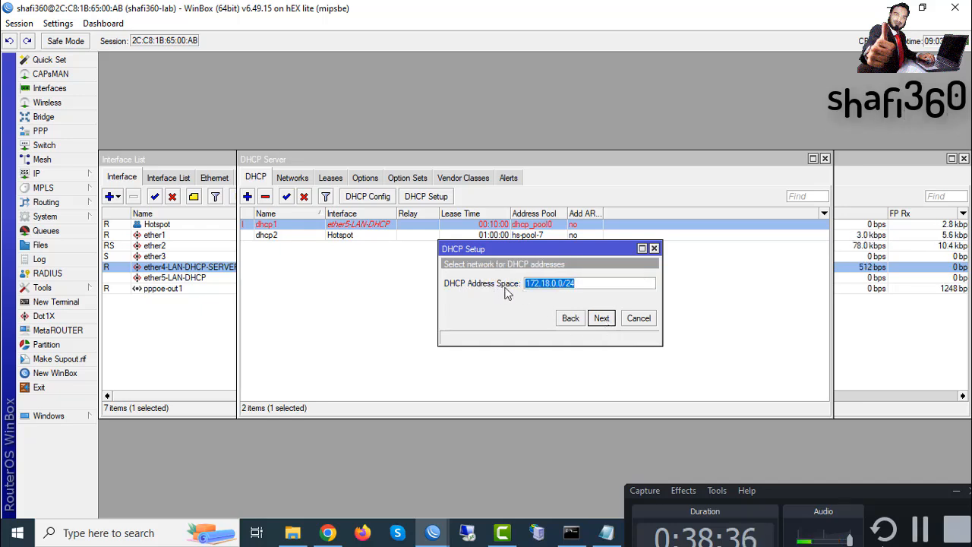
click(581, 284)
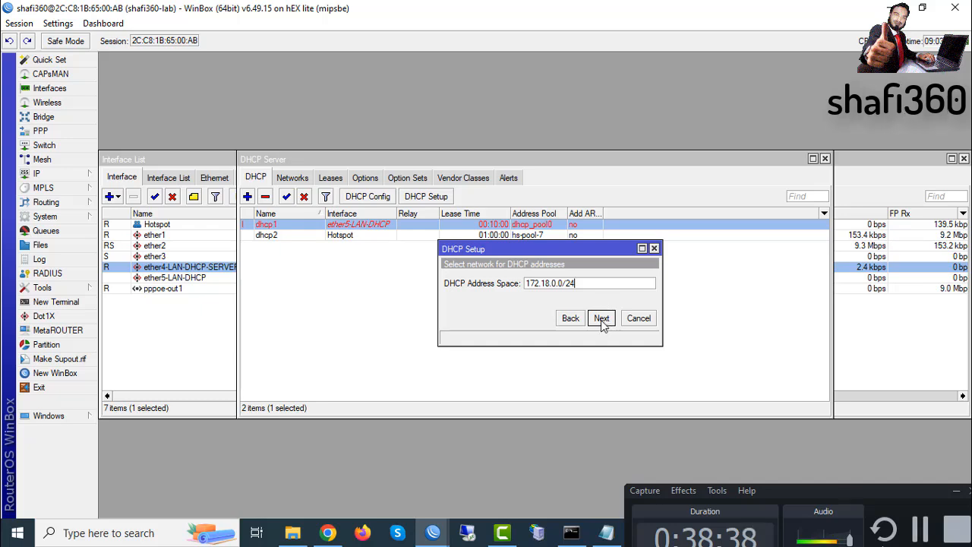
click(602, 319)
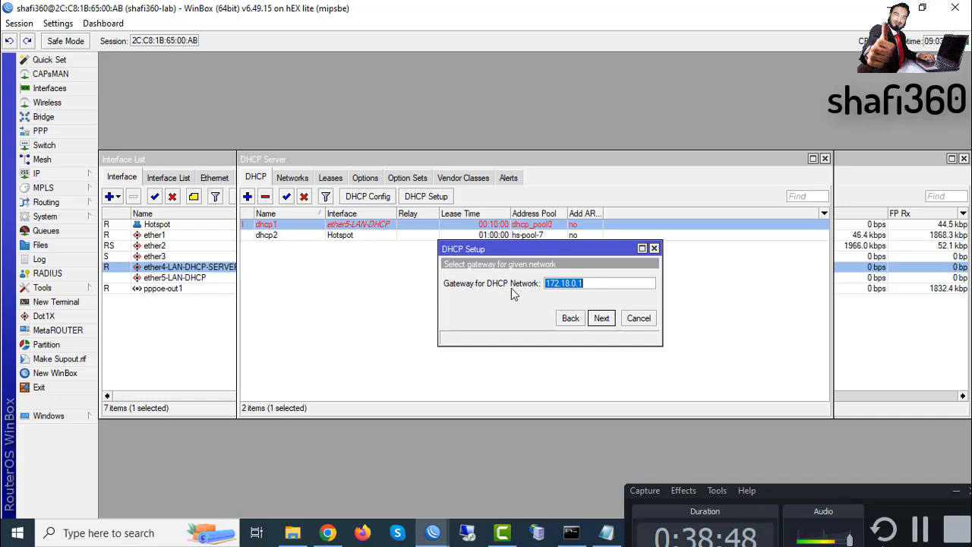
click(602, 318)
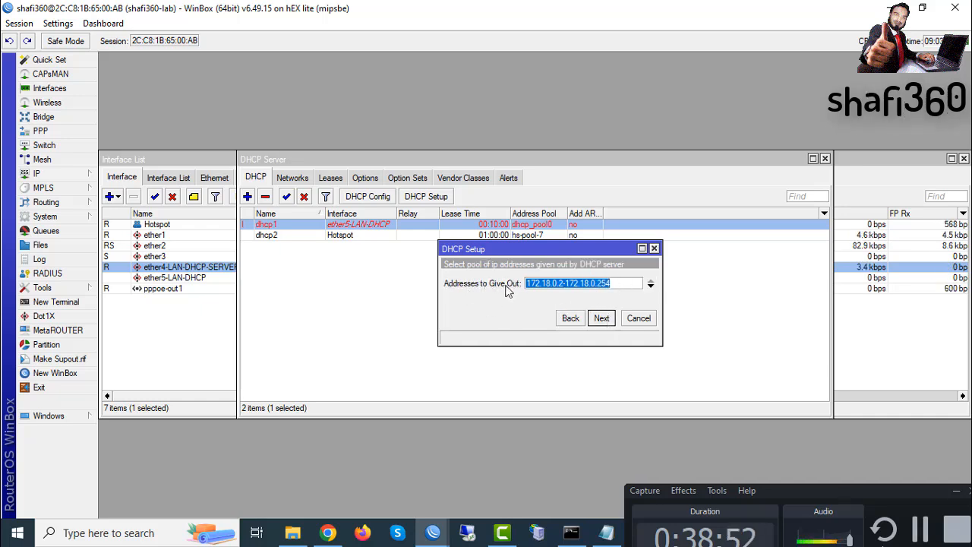
- Accept 172.18.0.2-172.18.0.254 as the pool of addresses for the DHCP server to give out
click(617, 283)
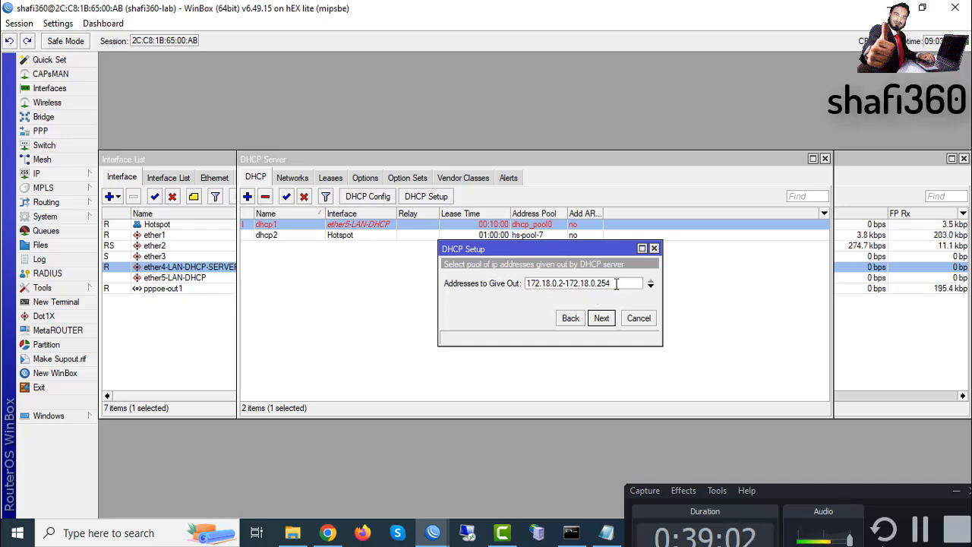
drag(617, 284, 527, 289)
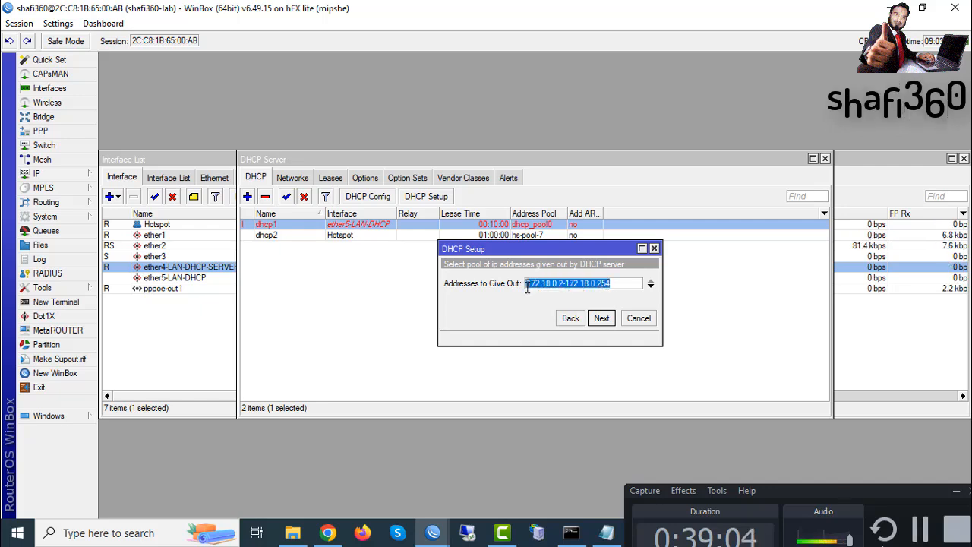
click(612, 283)
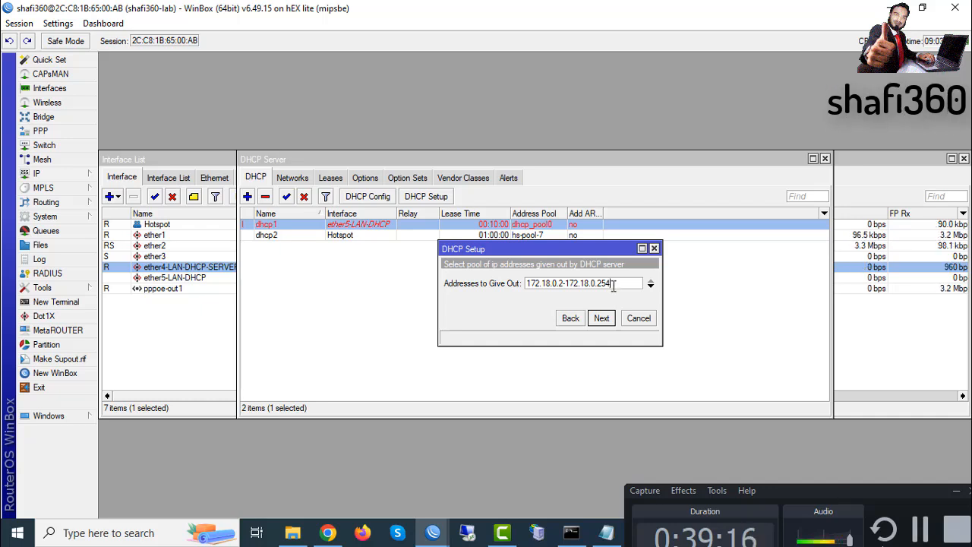
drag(614, 284, 526, 286)
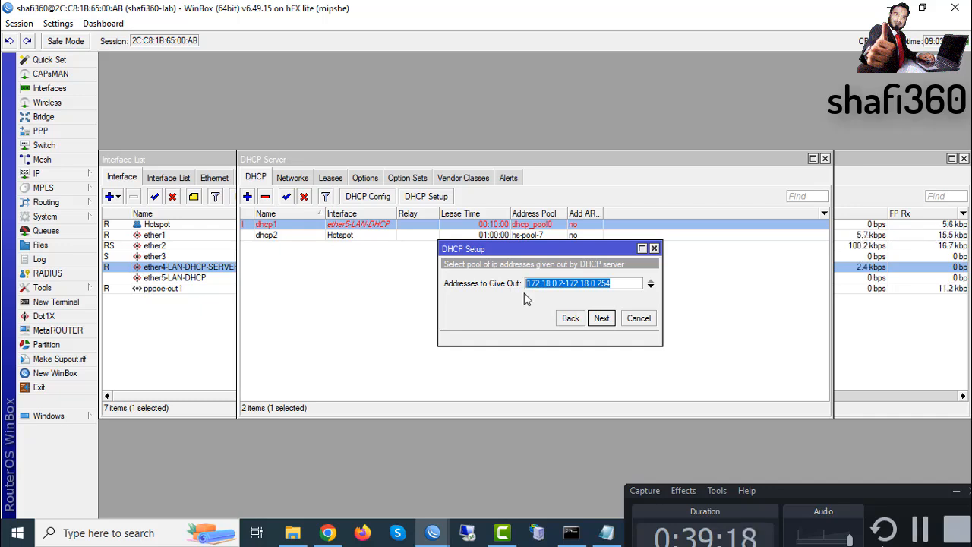
click(599, 323)
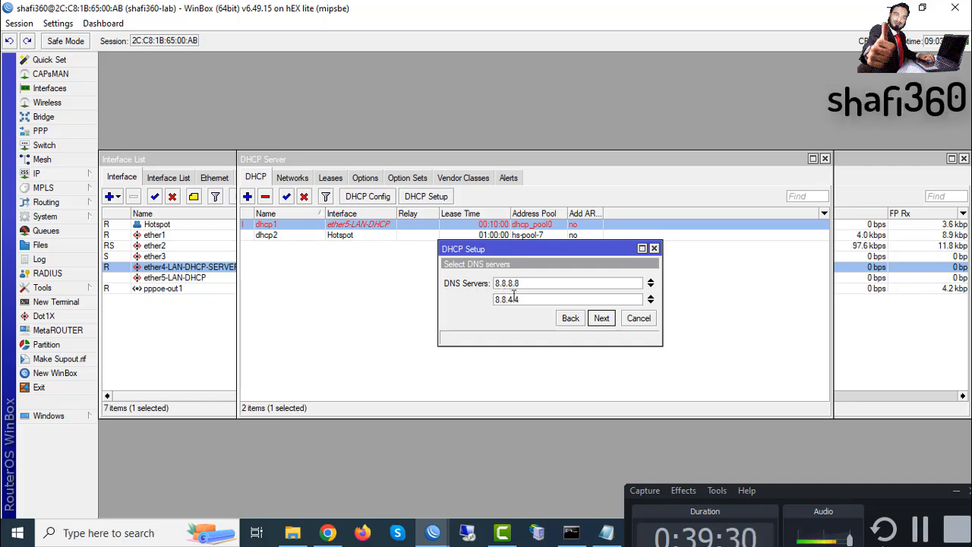
- Accept DNS servers 8.8.8.8 and 8.8.4.4 with a 00:10:00 lease time, and finish the DHCP setup
click(601, 319)
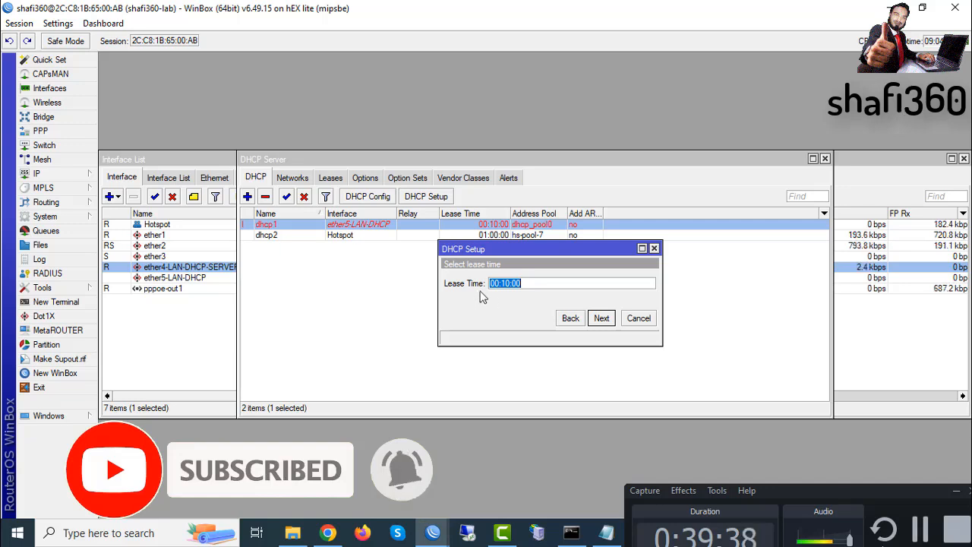
click(601, 318)
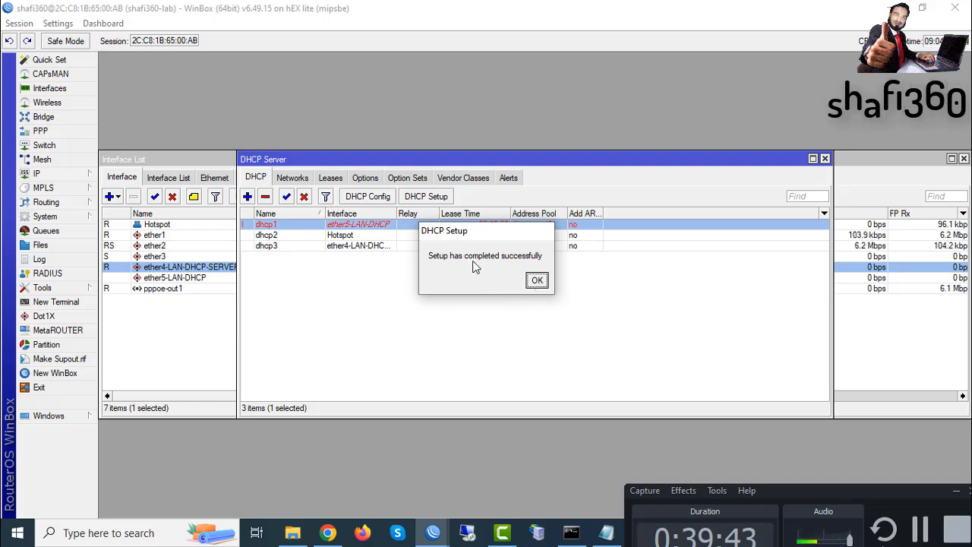
click(537, 281)
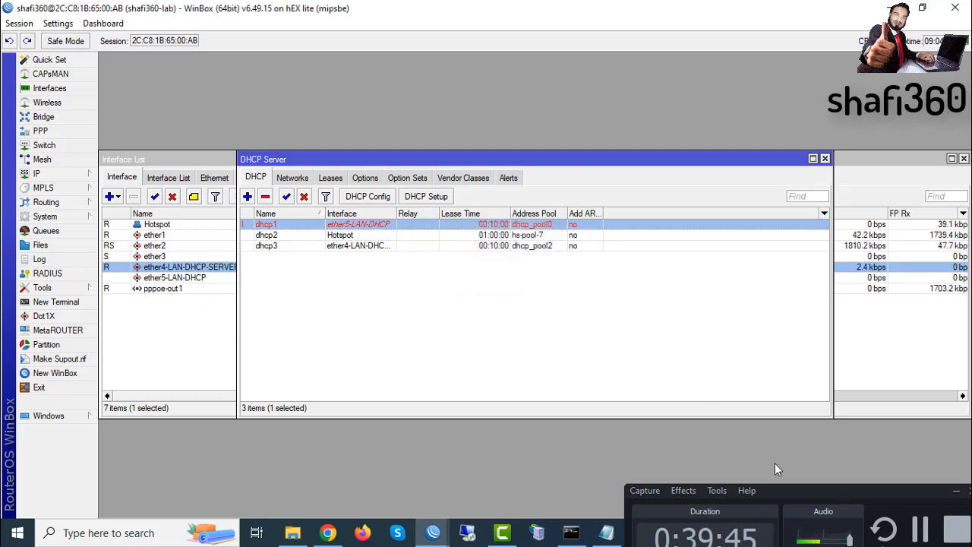
- Switch to Windows network settings, open the adapter options and check the Ethernet adapter's network connection details
drag(811, 492, 826, 385)
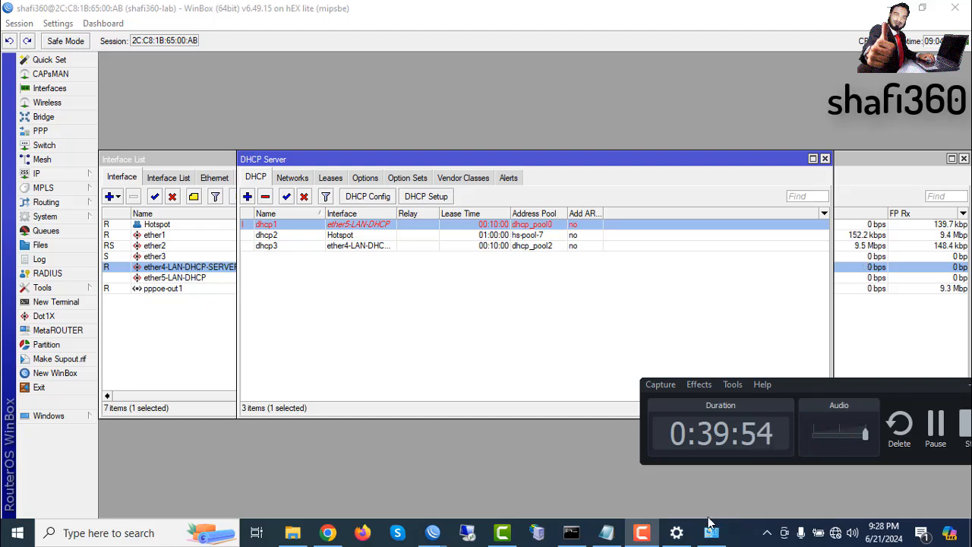
click(679, 534)
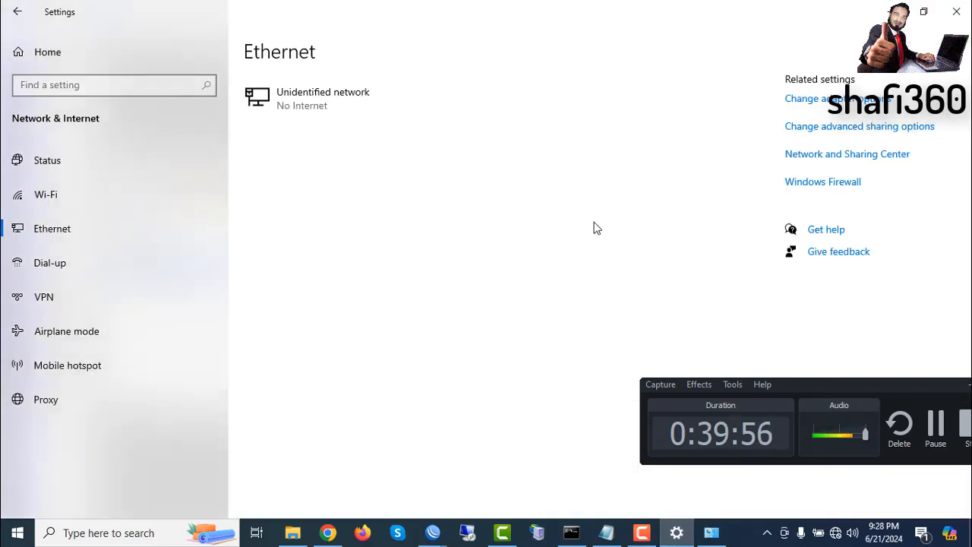
click(805, 99)
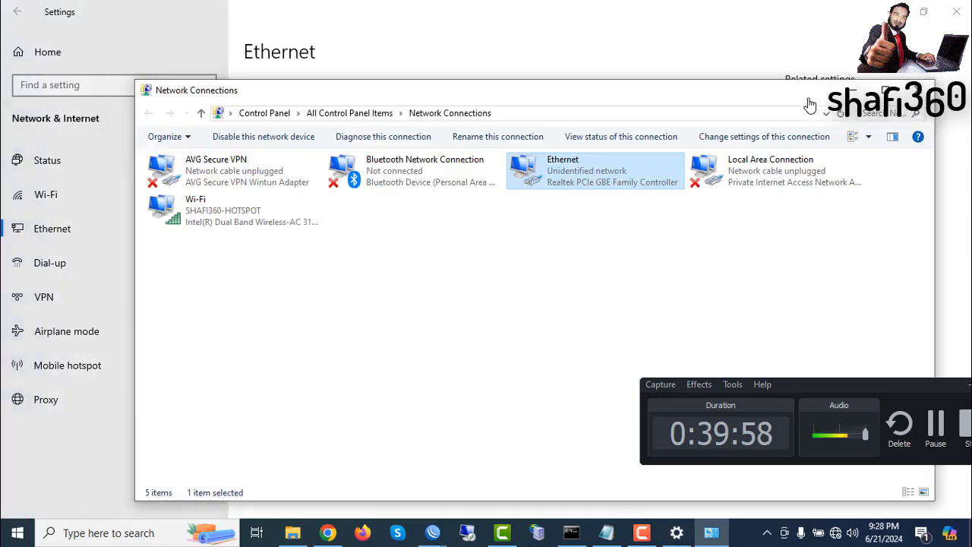
double_click(566, 178)
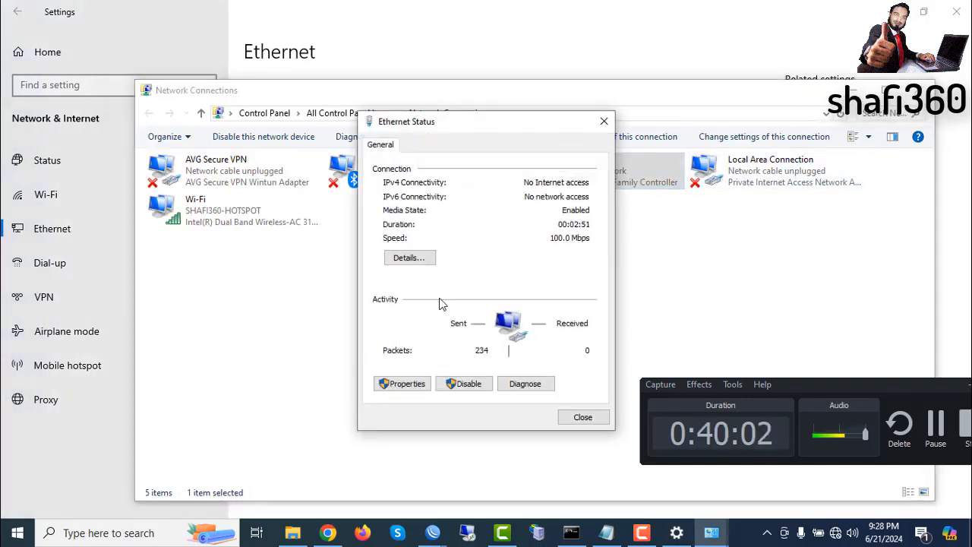
click(409, 259)
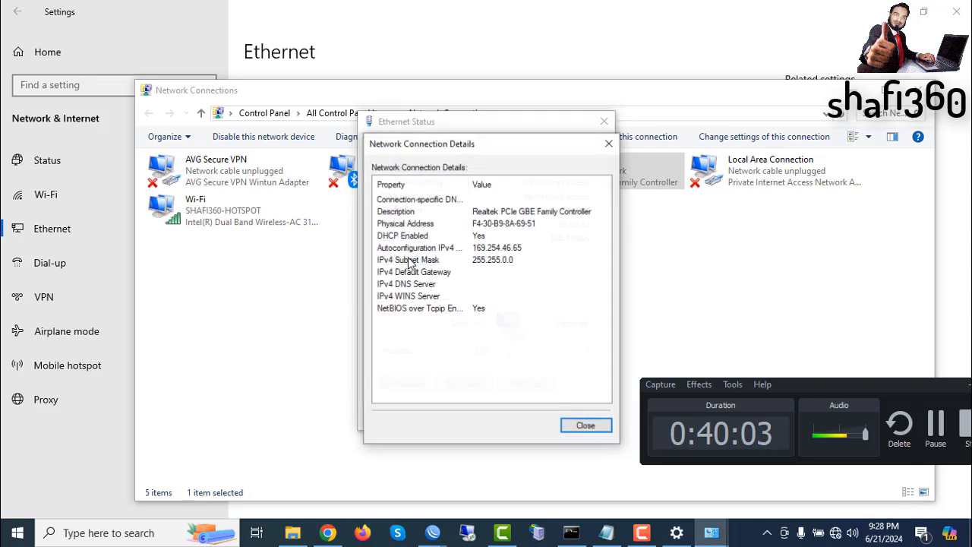
click(583, 429)
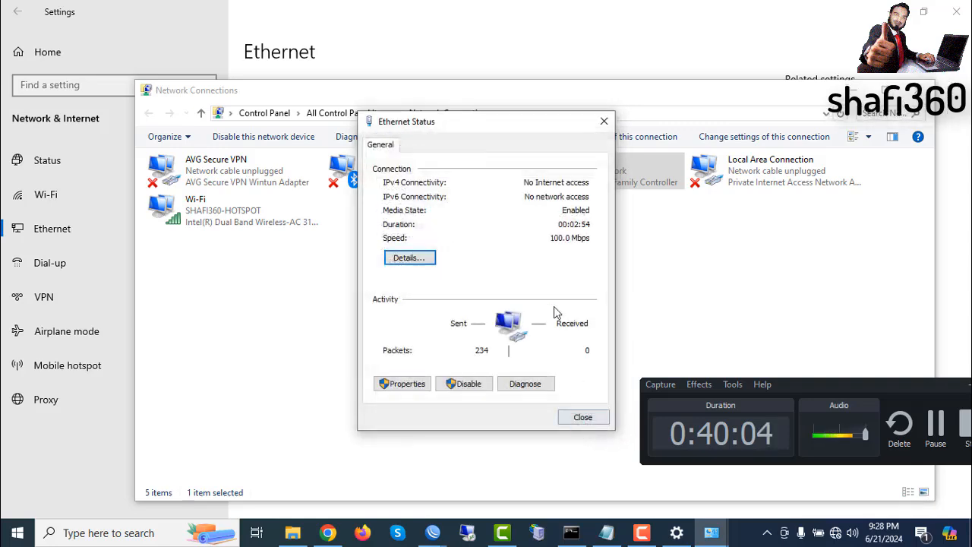
- Disable the Ethernet adapter and enable it again to request a new DHCP lease
click(470, 384)
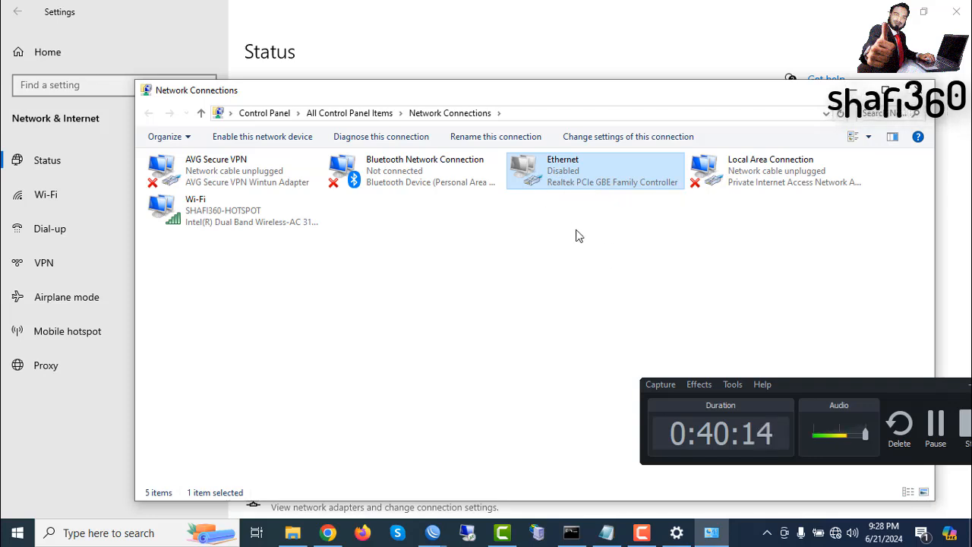
right_click(575, 177)
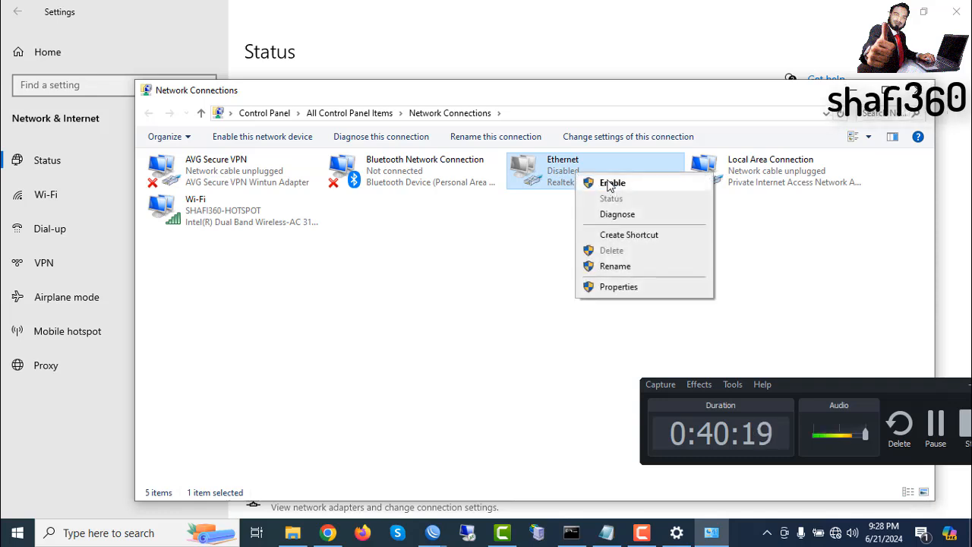
click(610, 184)
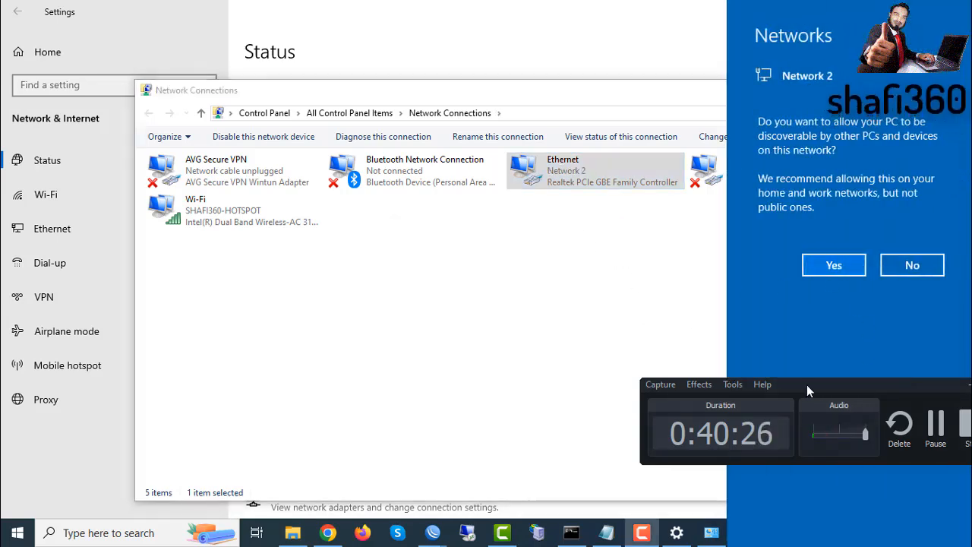
- Bring the Windows Settings network status page forward and examine the PC's connection and internet access
drag(807, 384, 508, 351)
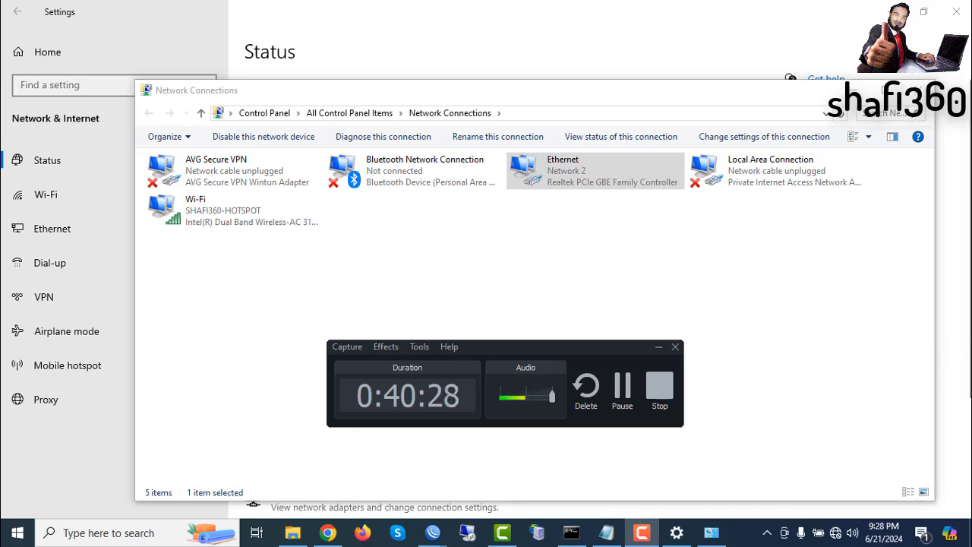
click(946, 354)
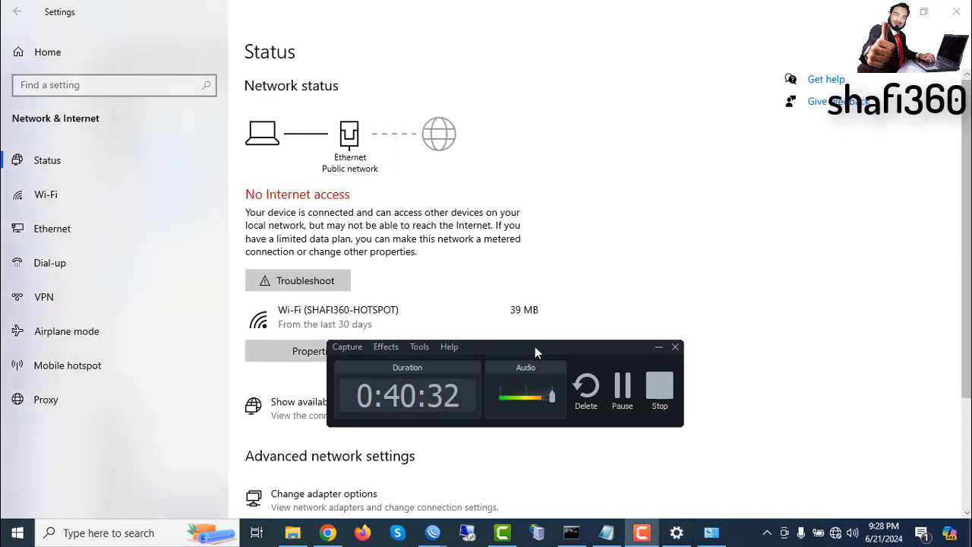
drag(534, 346, 755, 327)
click(970, 193)
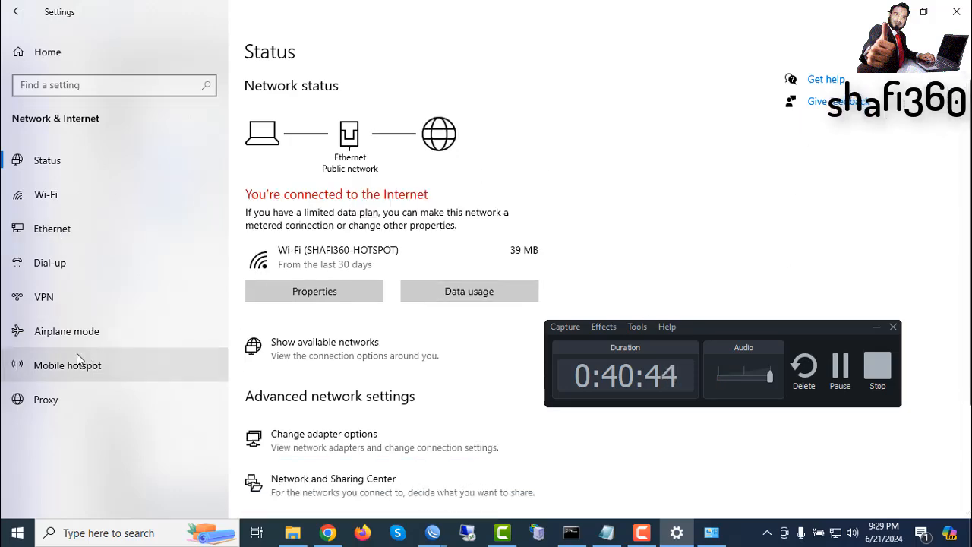
scroll(347, 364, down, 3)
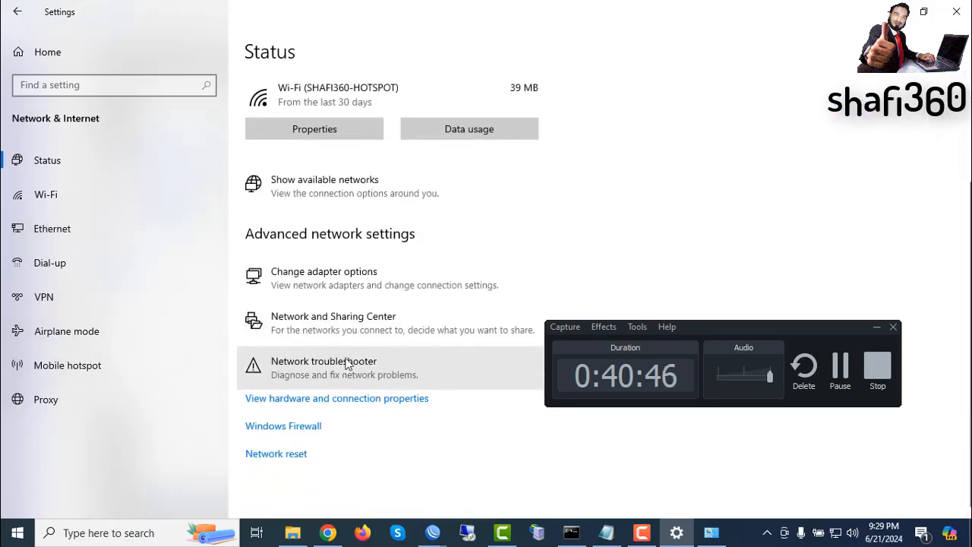
scroll(425, 336, up, 3)
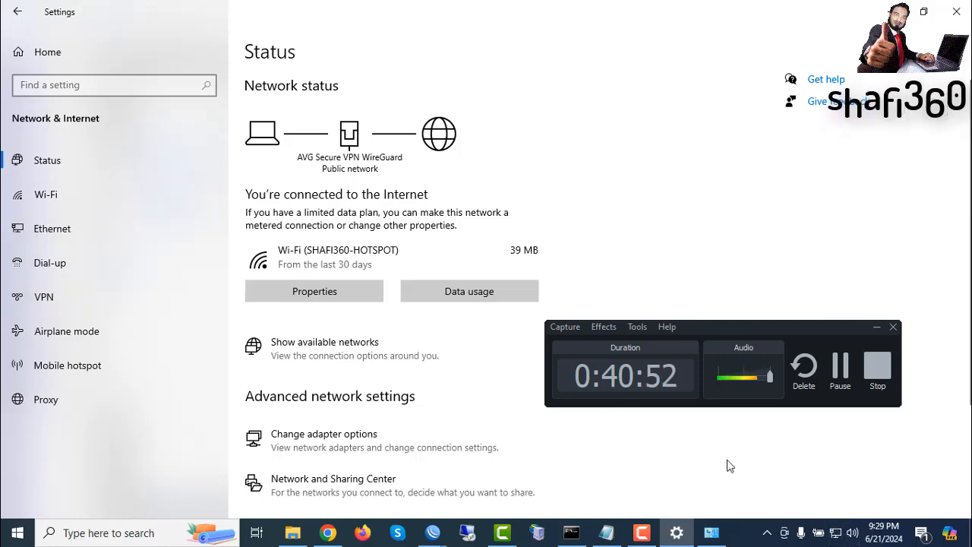
mouse_move(839, 538)
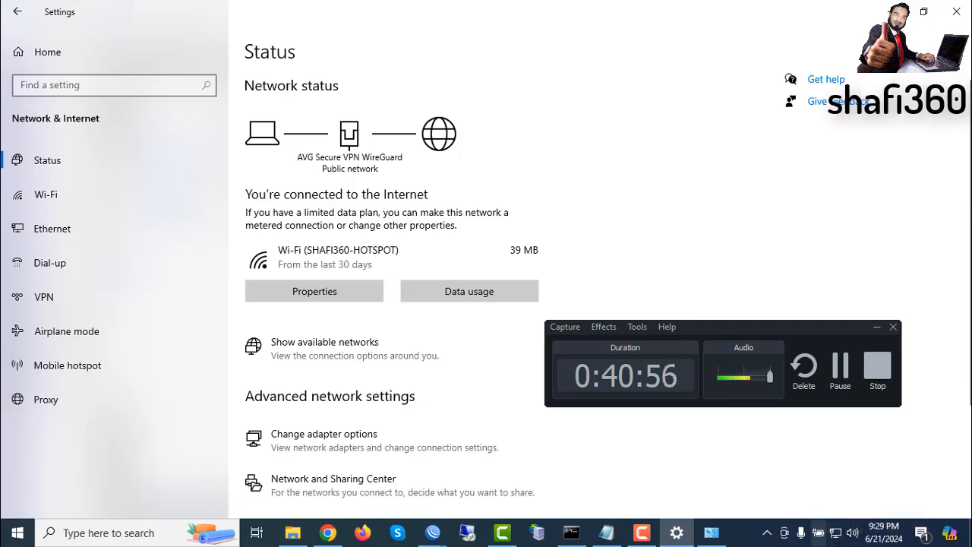
click(835, 536)
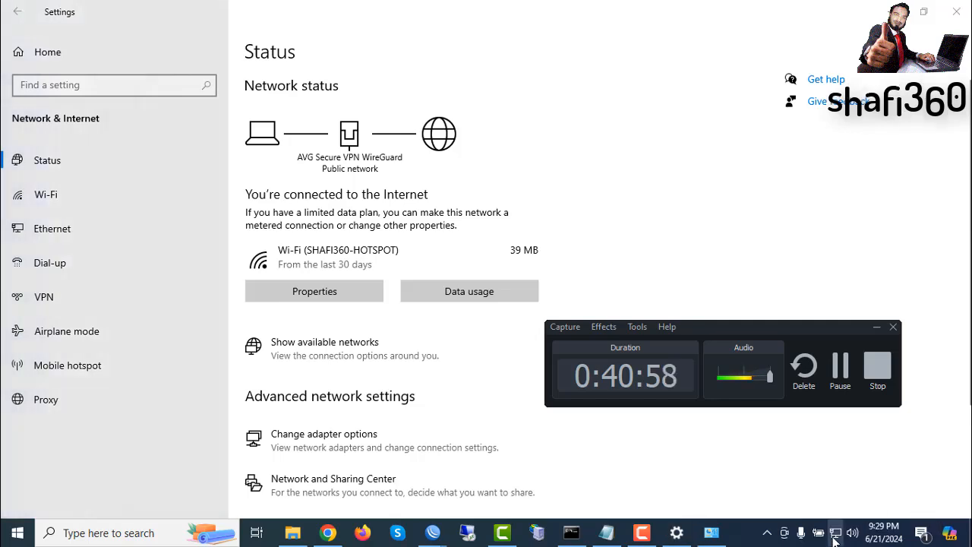
- In Network Connections, review the IP address, gateway, DHCP and DNS details of the re-enabled Ethernet adapter
drag(720, 332, 892, 415)
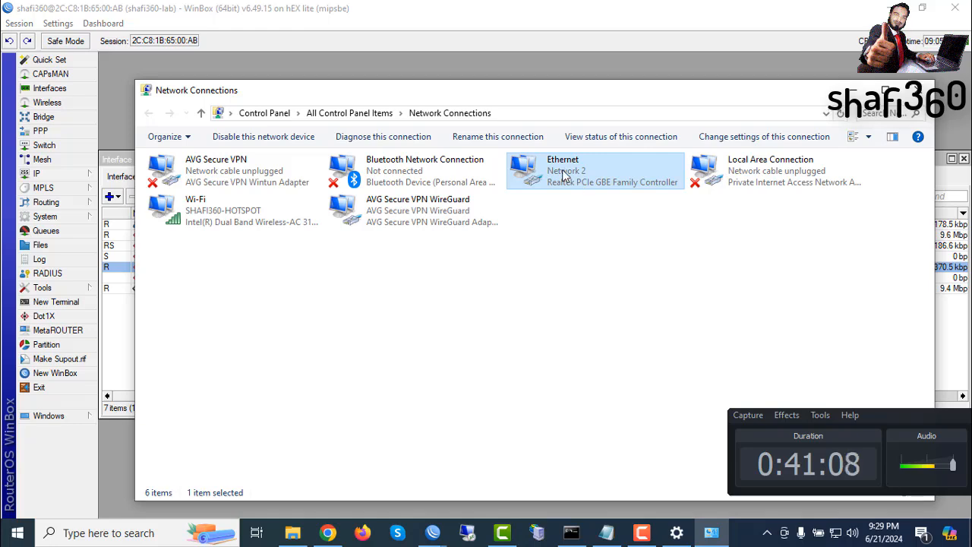
double_click(563, 174)
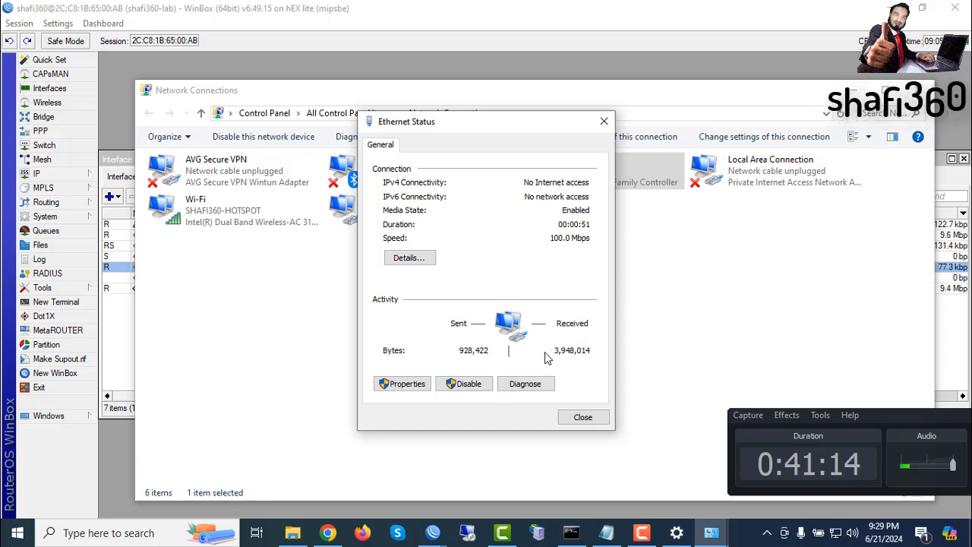
click(410, 258)
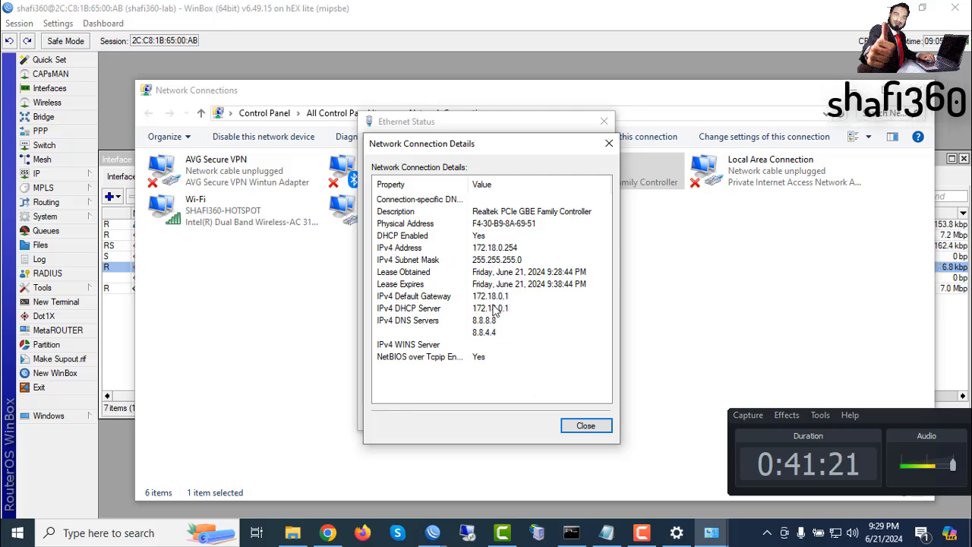
click(586, 426)
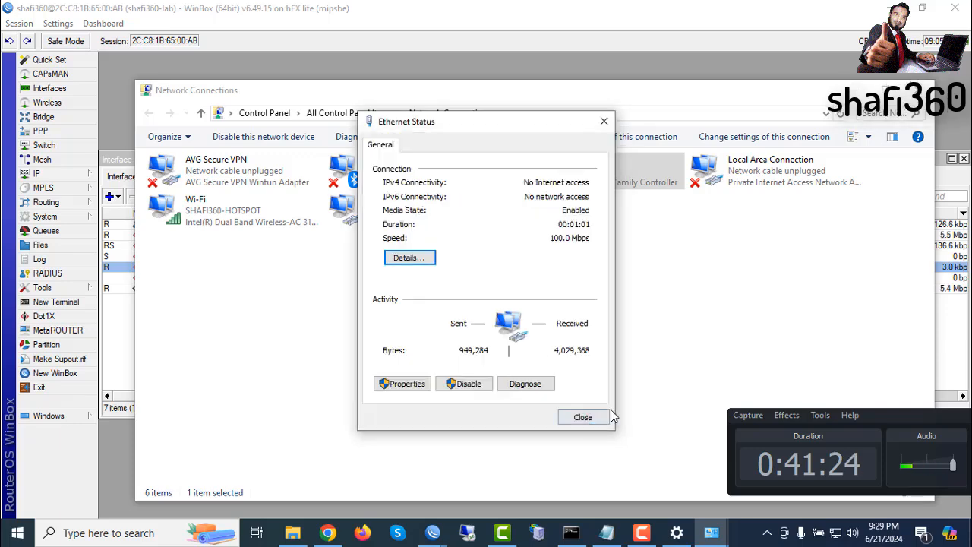
- Close the Ethernet status window, switch to YouTube in Chrome and play the Eagle Music Play video muted to test internet access
click(582, 418)
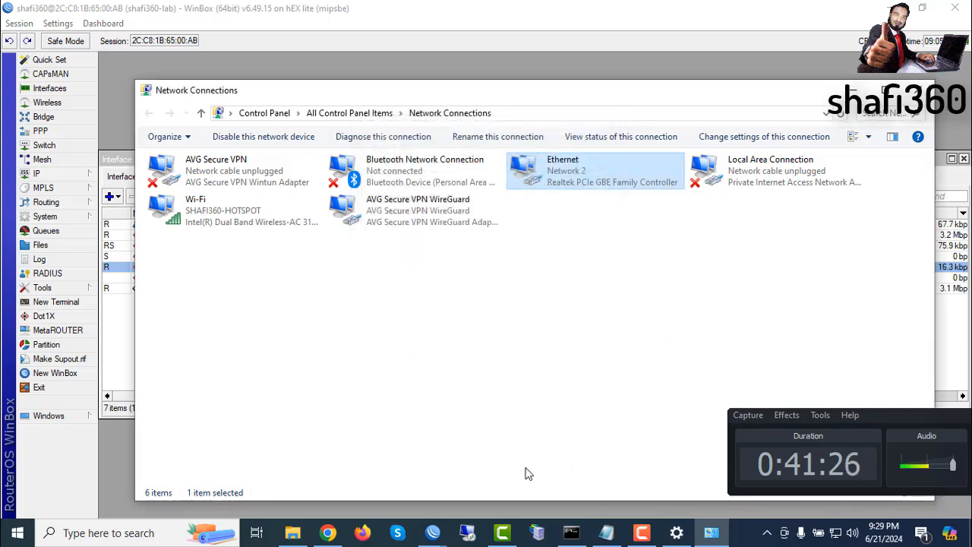
click(338, 475)
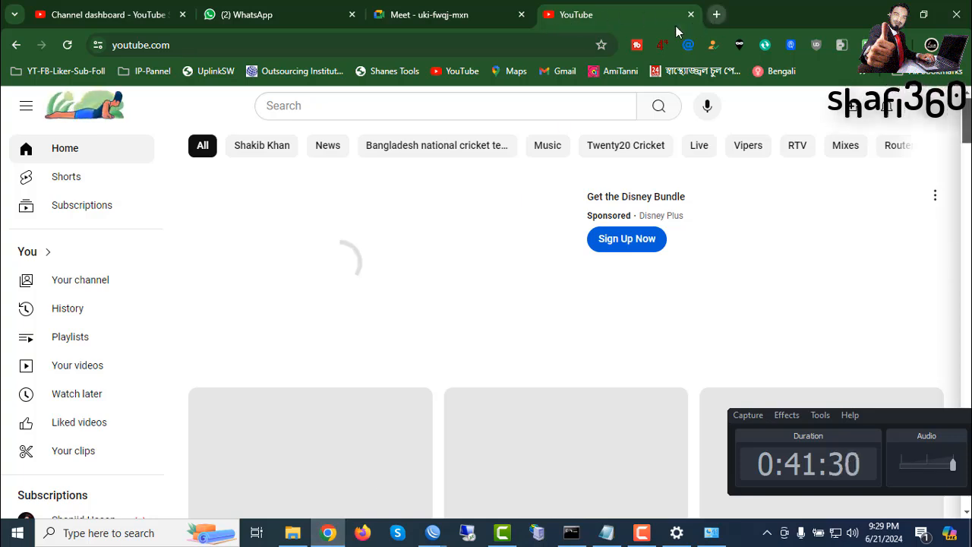
scroll(491, 315, down, 2)
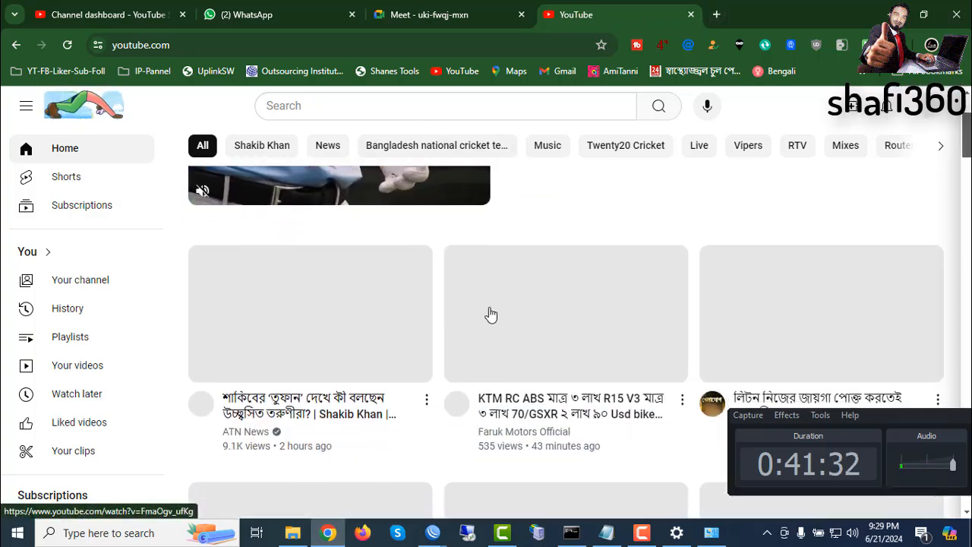
scroll(375, 390, down, 1)
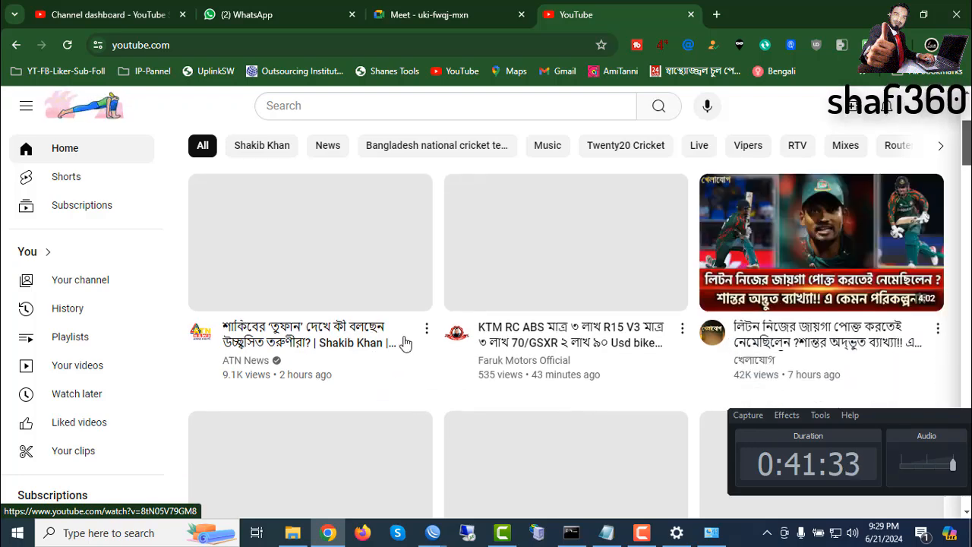
scroll(351, 289, down, 2)
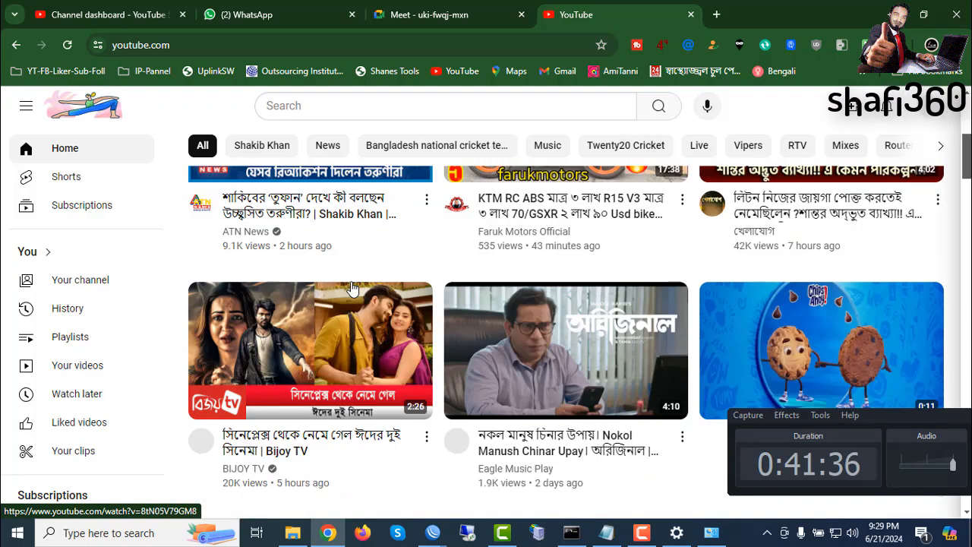
scroll(352, 289, down, 1)
click(541, 278)
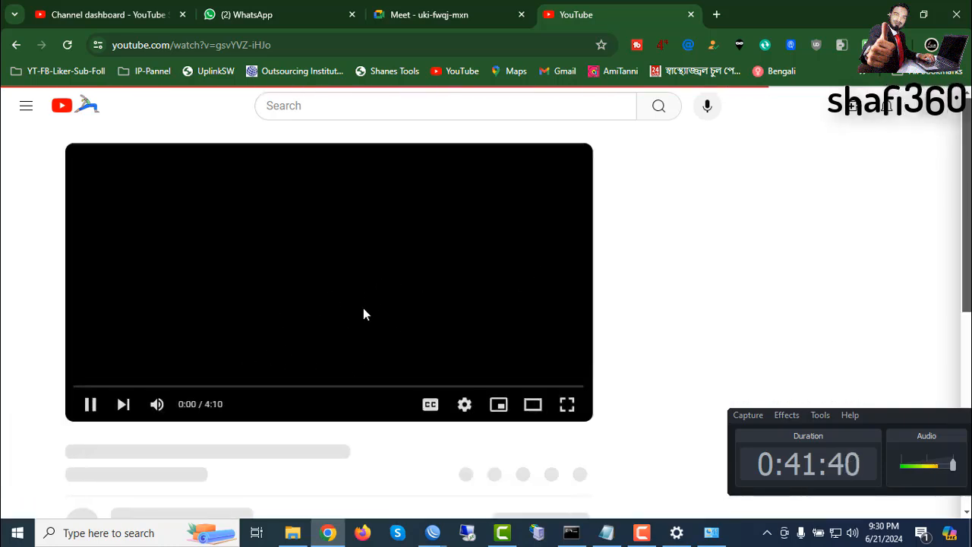
click(157, 404)
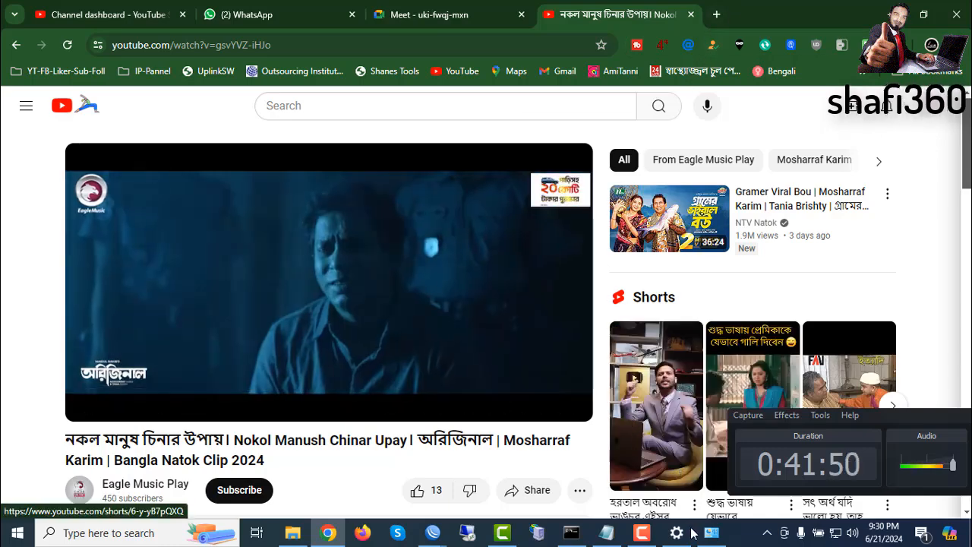
- Check the Windows network status page, and close both Settings and the Chrome window
mouse_move(722, 540)
click(706, 429)
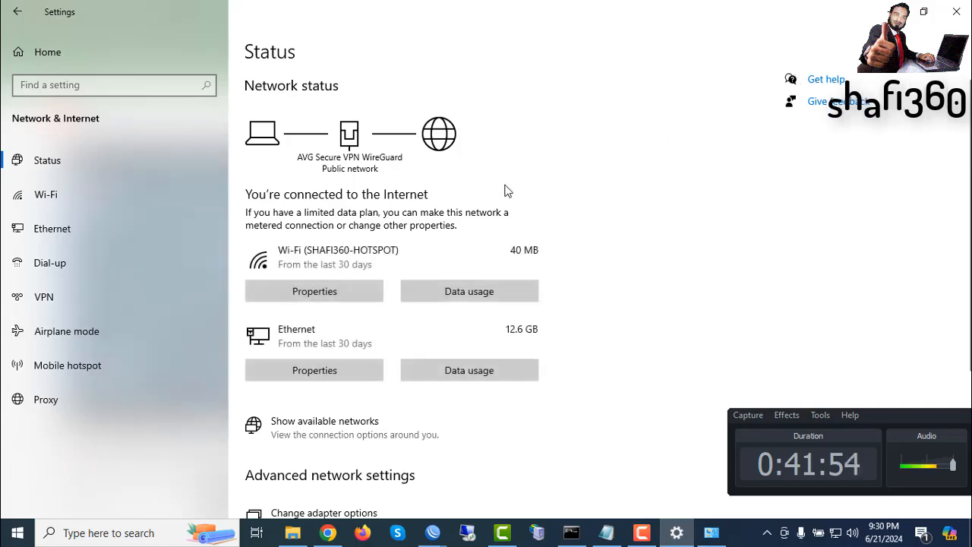
click(960, 9)
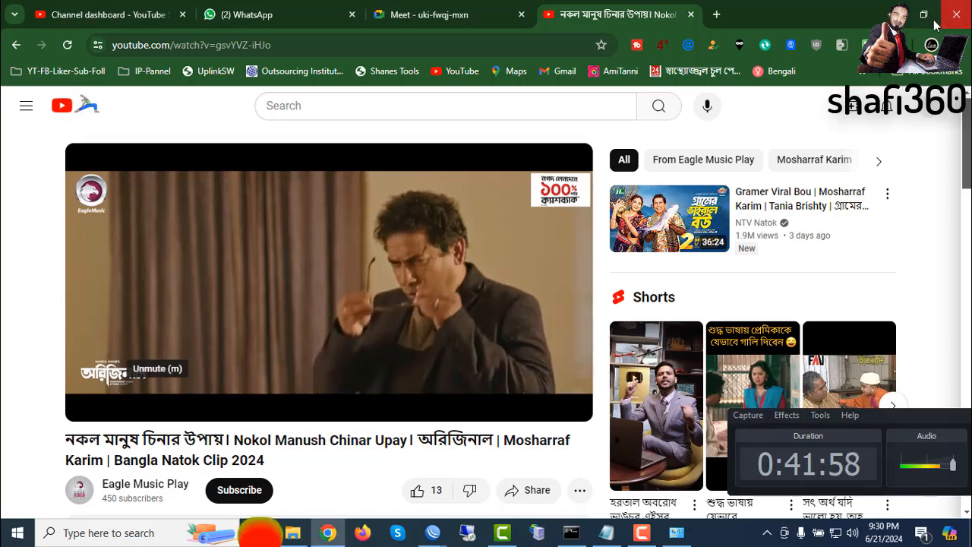
click(891, 14)
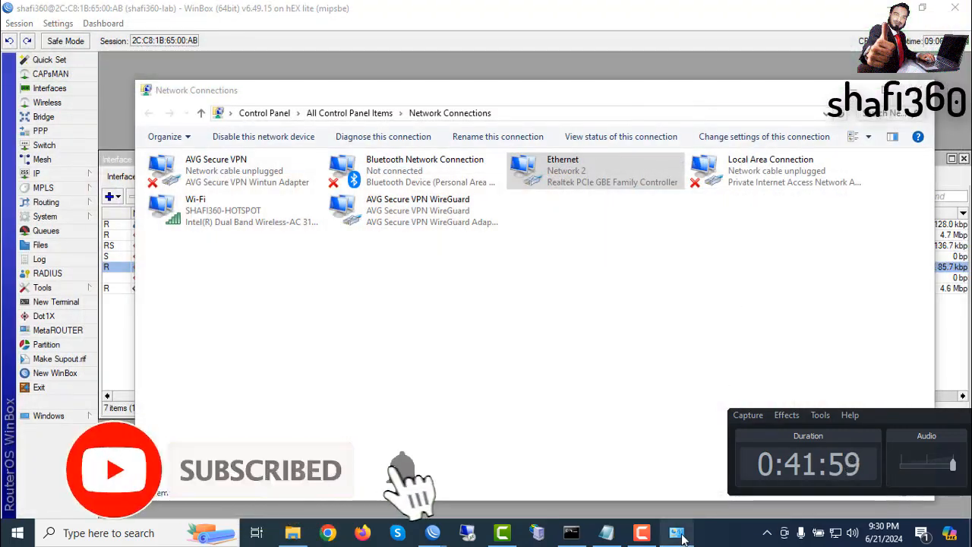
- Reopen the Windows network settings and examine the IP assignment and properties of the Ethernet connection Network 2
right_click(838, 533)
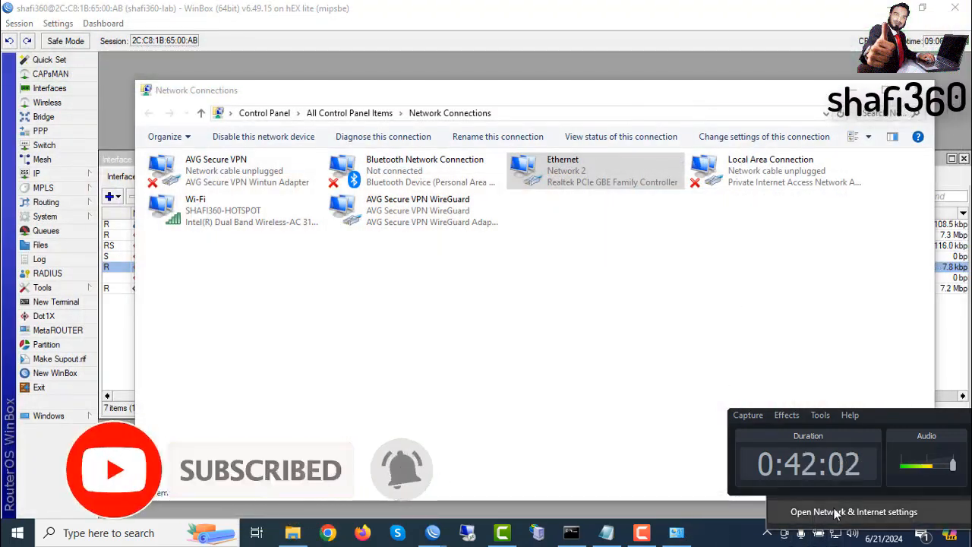
click(843, 513)
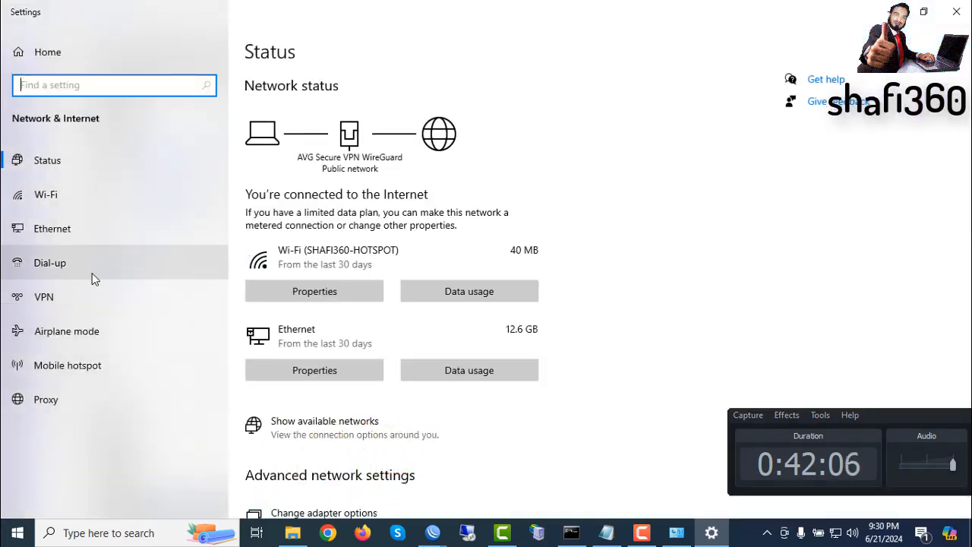
click(55, 232)
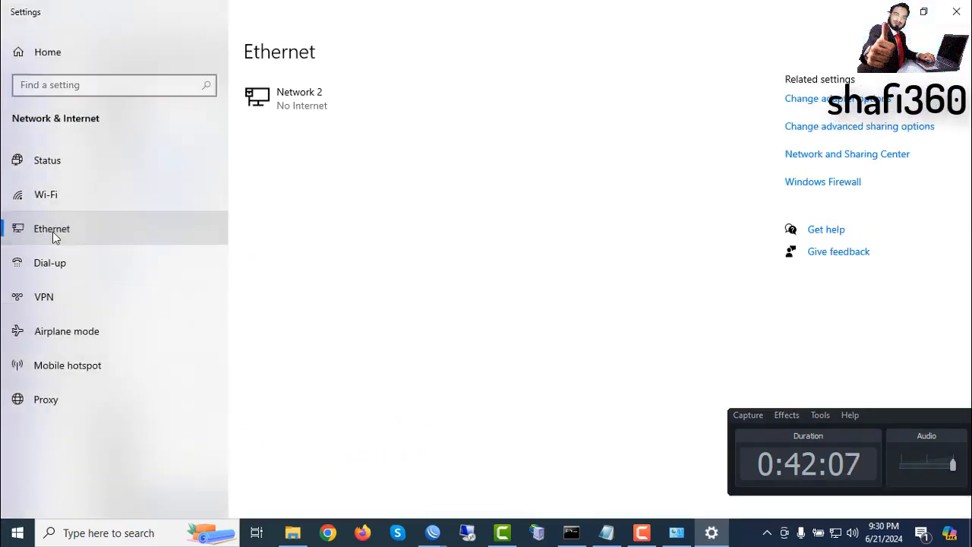
click(304, 102)
scroll(212, 326, down, 5)
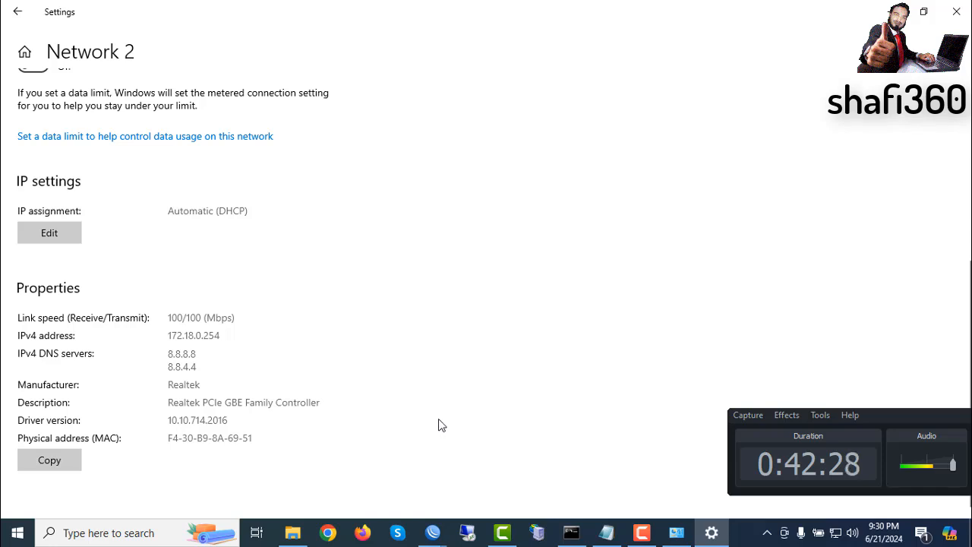
- Open Chrome with the Person 1 profile, load YouTube and play the Desh TV News video to generate traffic
click(329, 534)
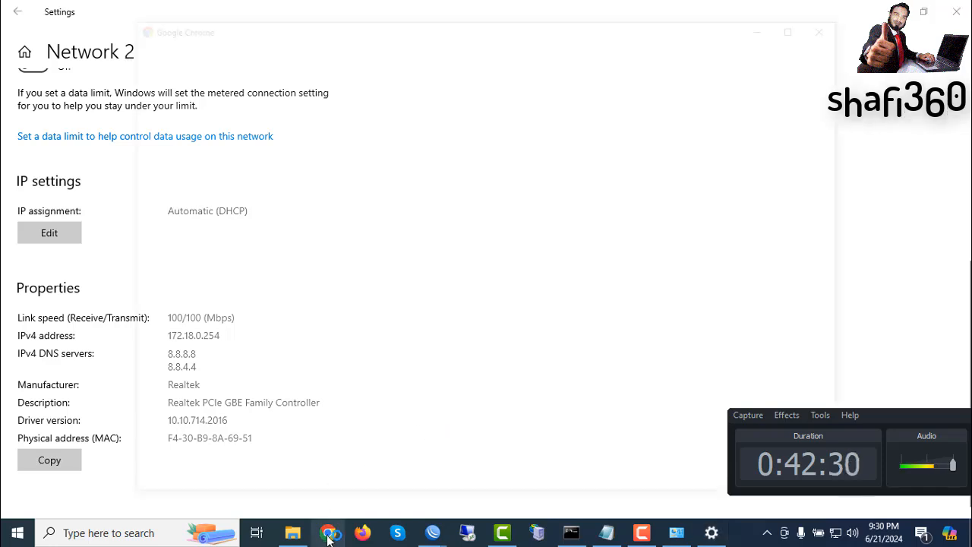
scroll(443, 373, down, 5)
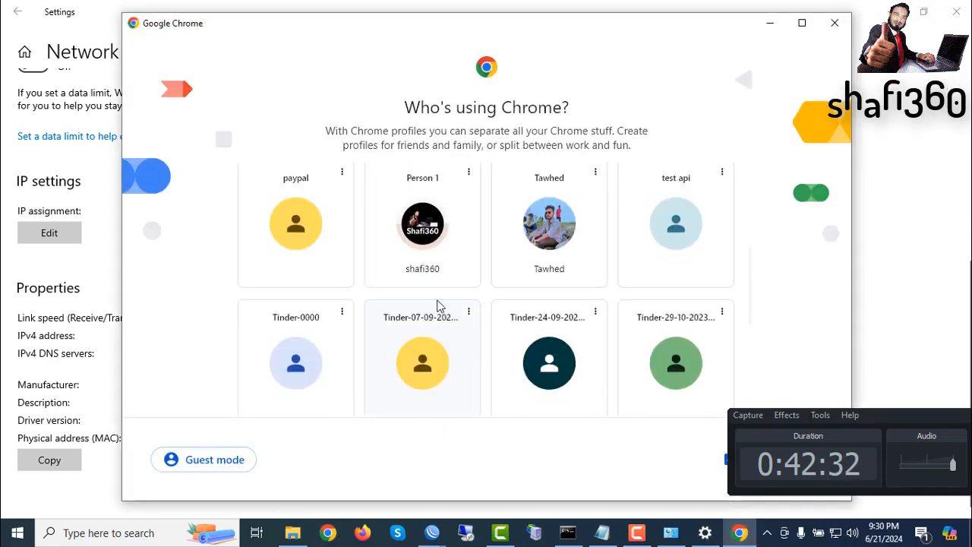
click(430, 231)
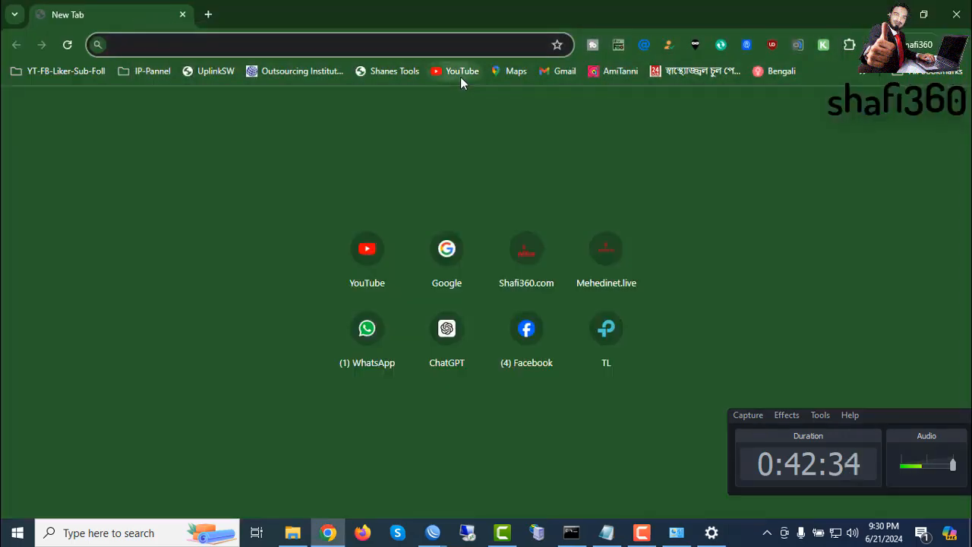
click(461, 77)
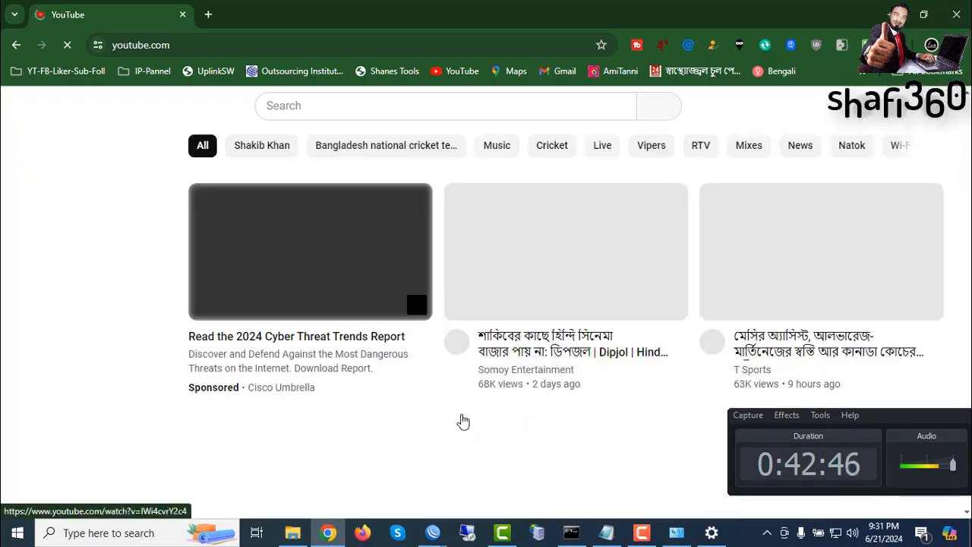
scroll(367, 294, down, 2)
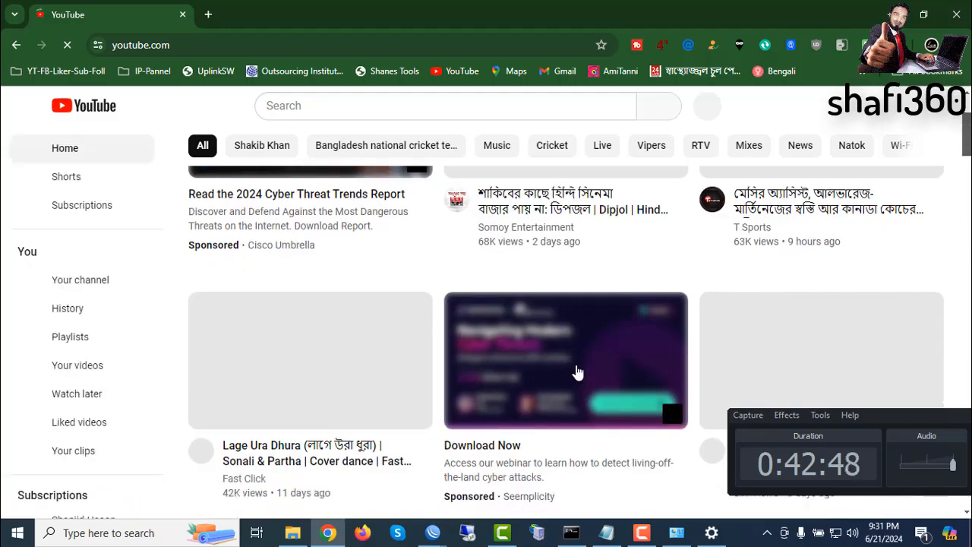
scroll(471, 380, down, 4)
scroll(411, 407, down, 12)
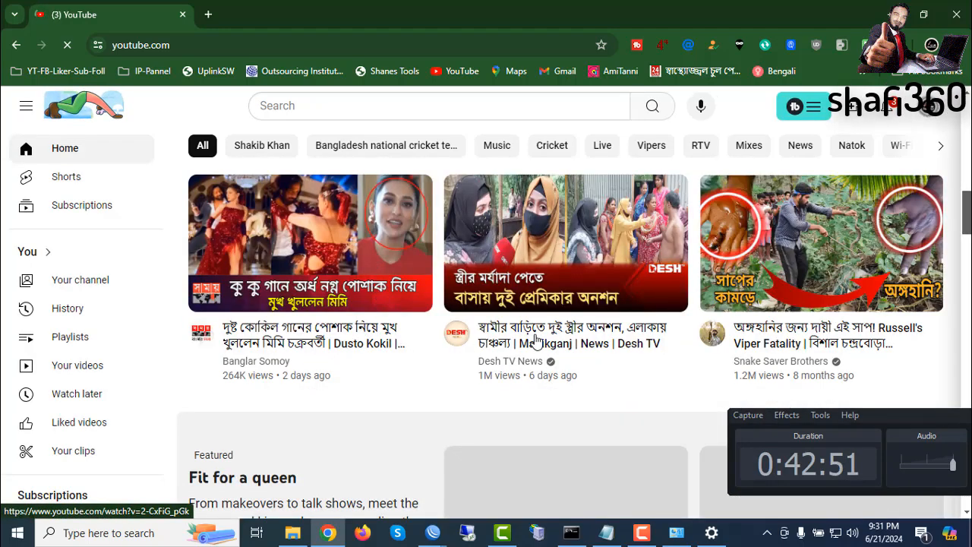
click(515, 250)
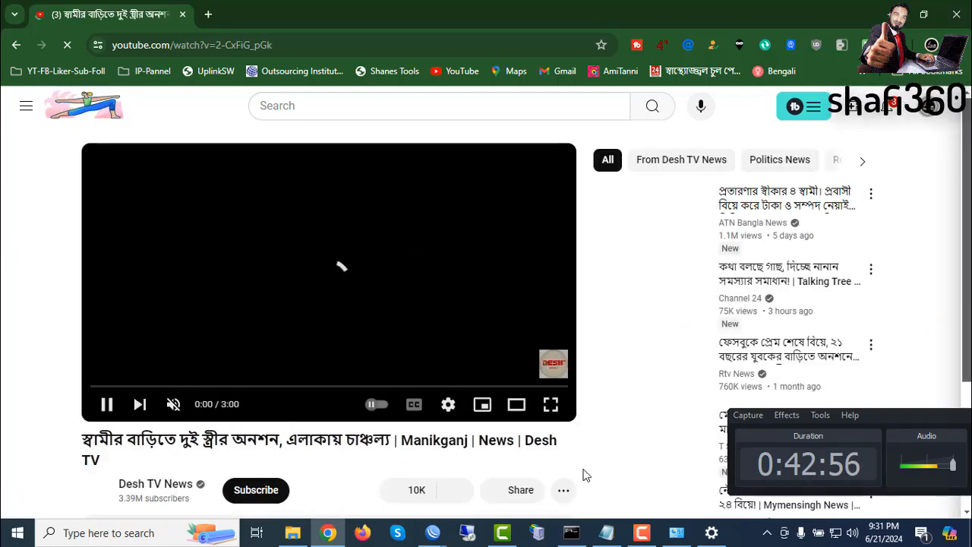
- Switch to the shafi360-lab WinBox session, close the DHCP Server window and examine the live traffic graphs of ether4-LAN-DHCP-SERVER
mouse_move(433, 533)
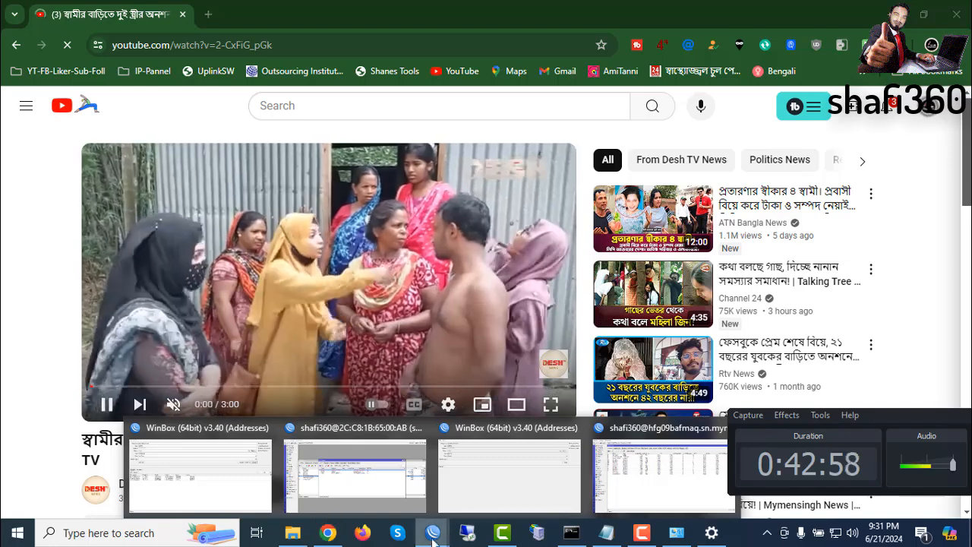
click(351, 454)
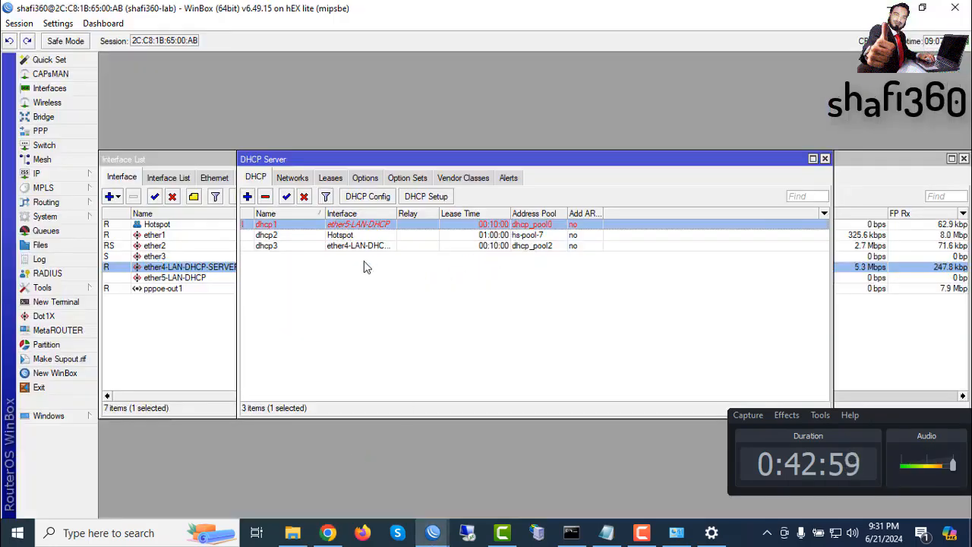
click(825, 159)
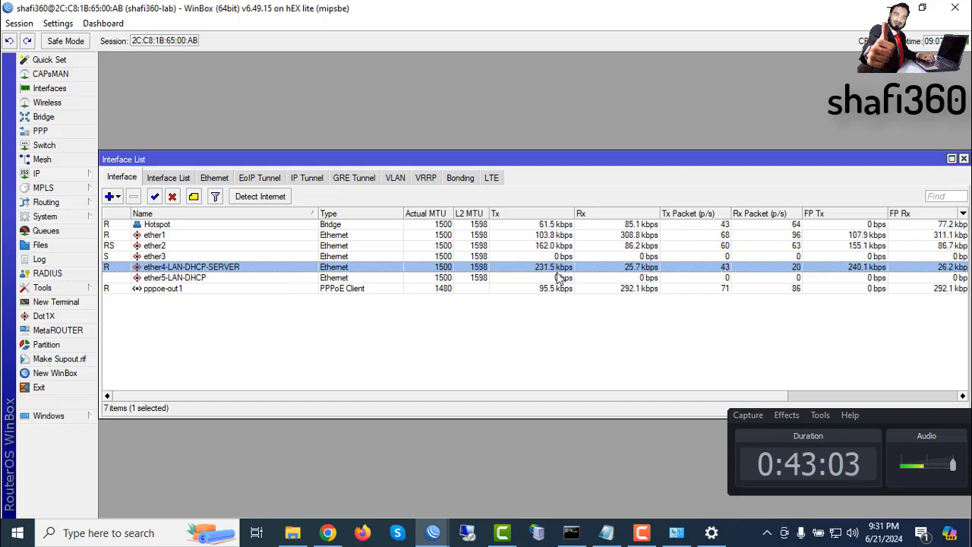
double_click(539, 270)
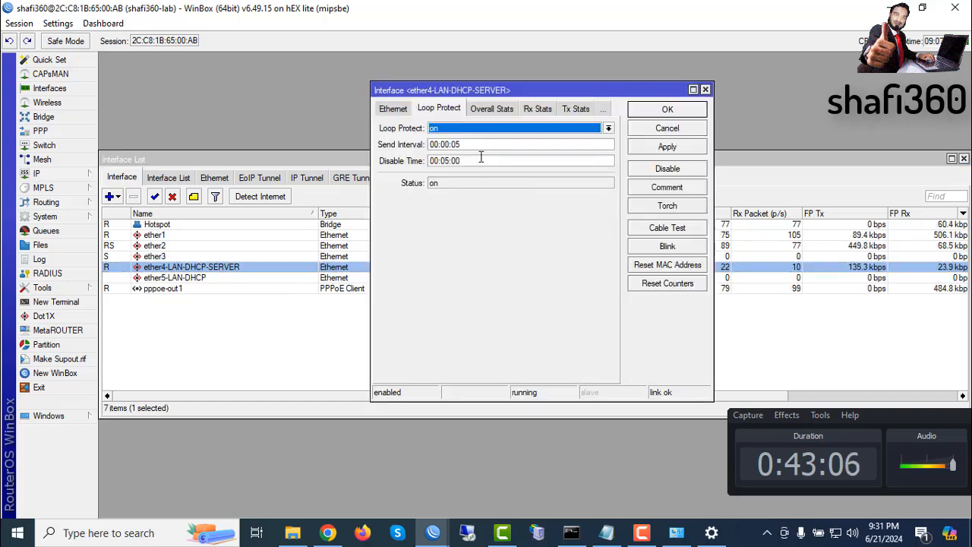
click(392, 109)
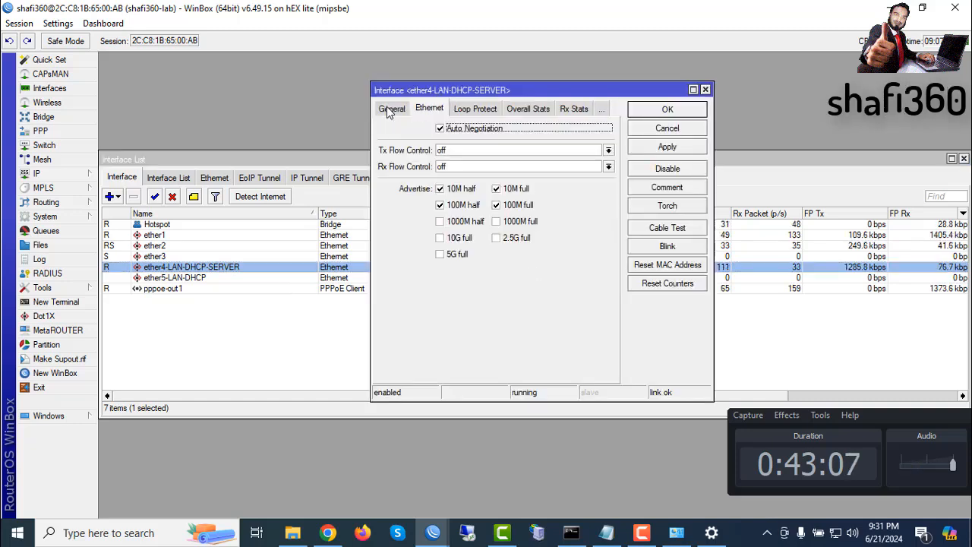
click(574, 110)
click(550, 108)
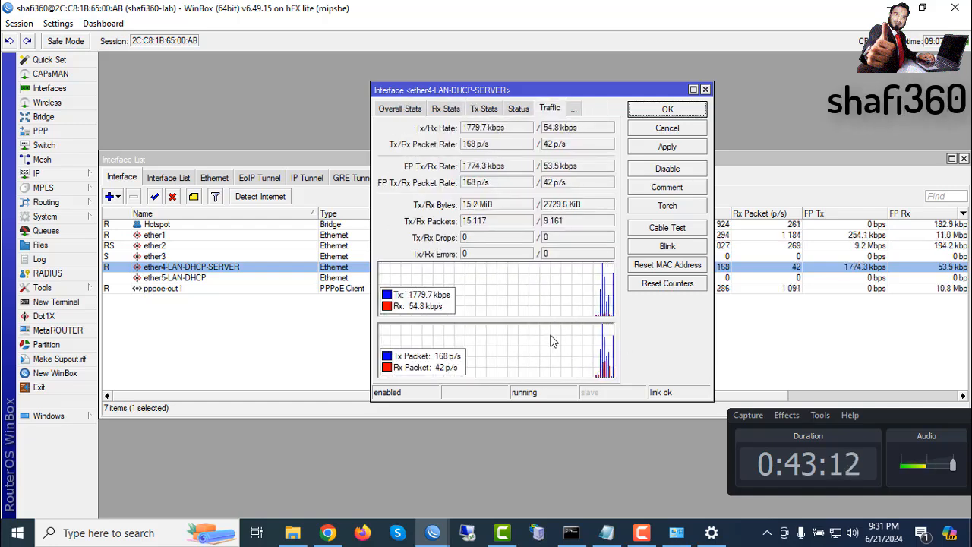
click(667, 110)
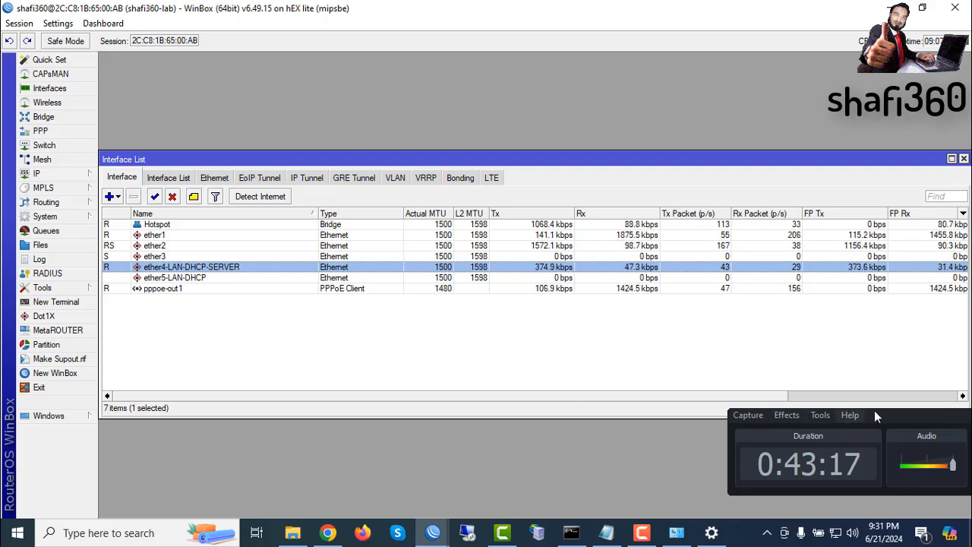
- Review the DHCP Client list and the form for a new client on ether1, closing both without applying
drag(874, 410, 671, 399)
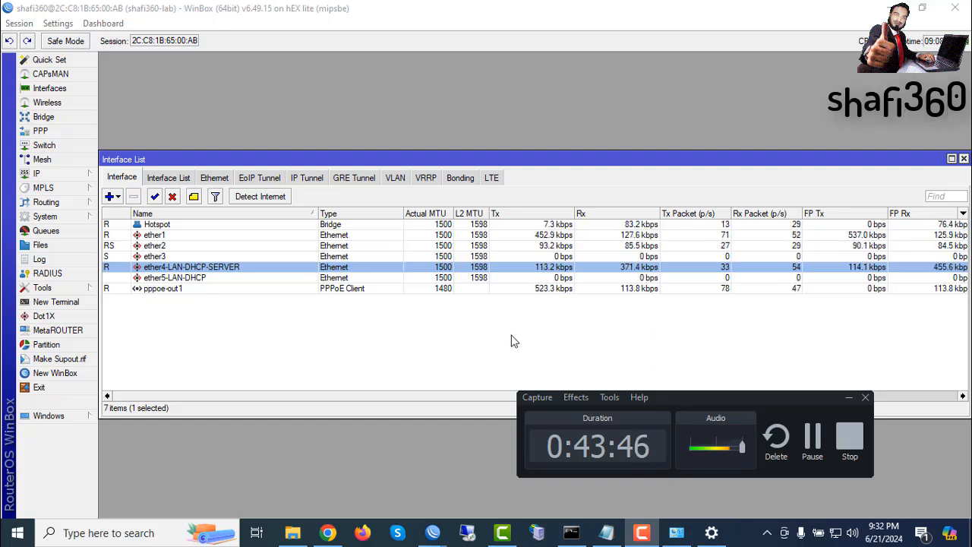
click(38, 174)
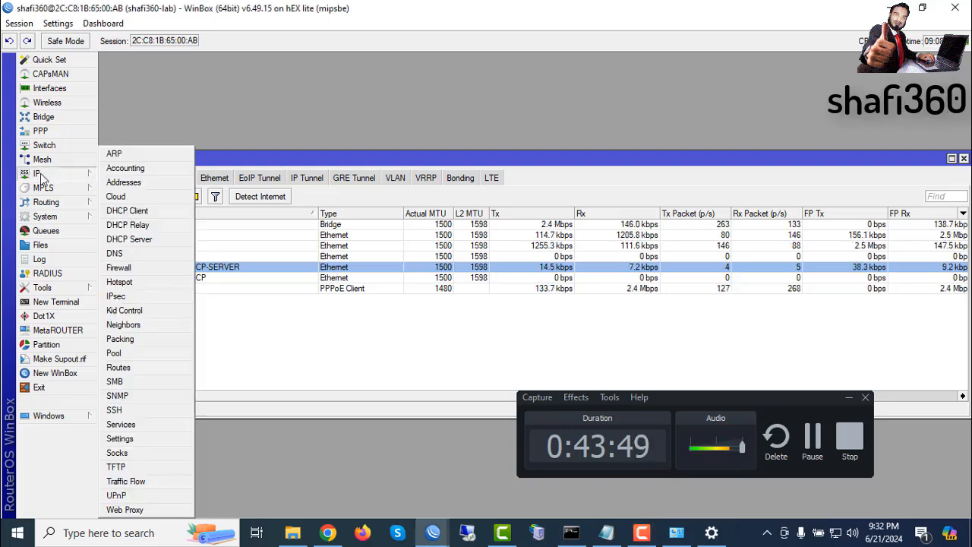
click(128, 211)
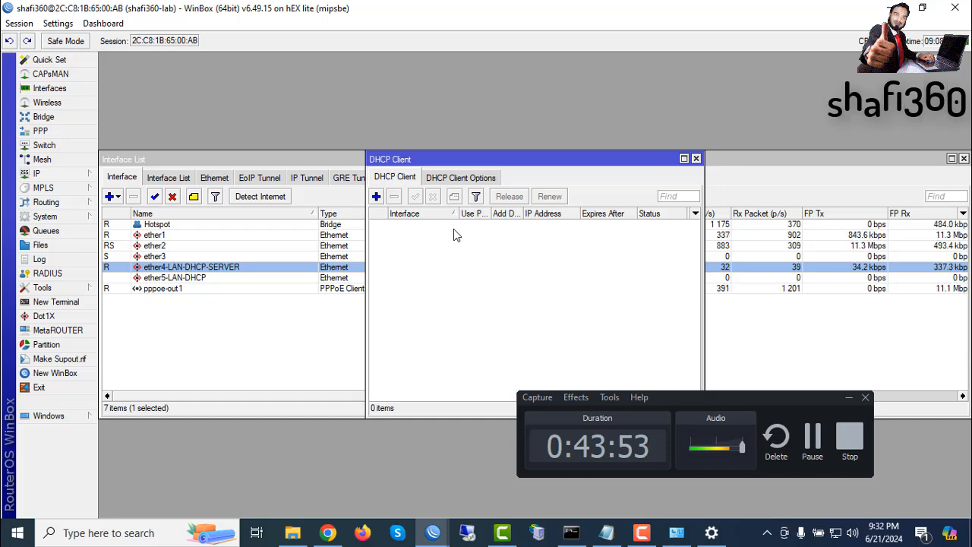
click(376, 197)
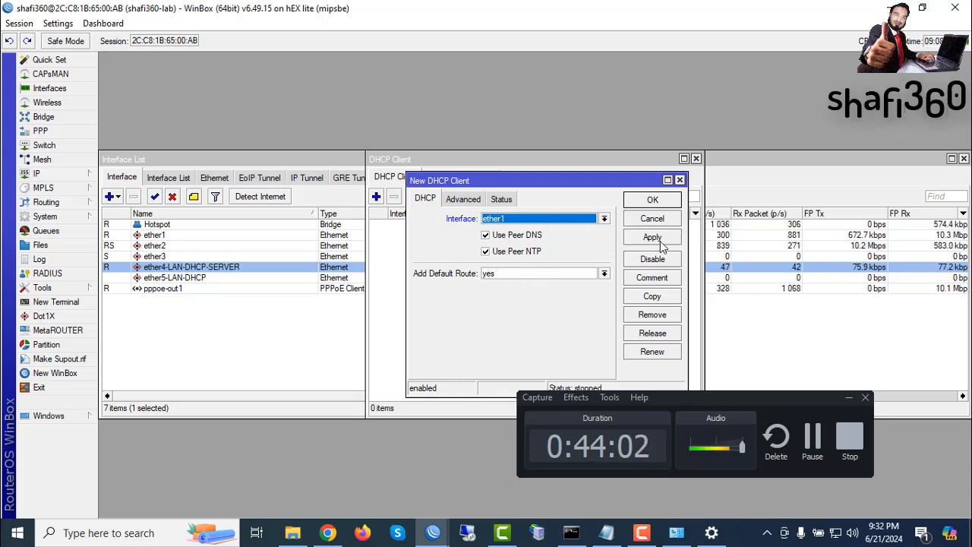
click(680, 180)
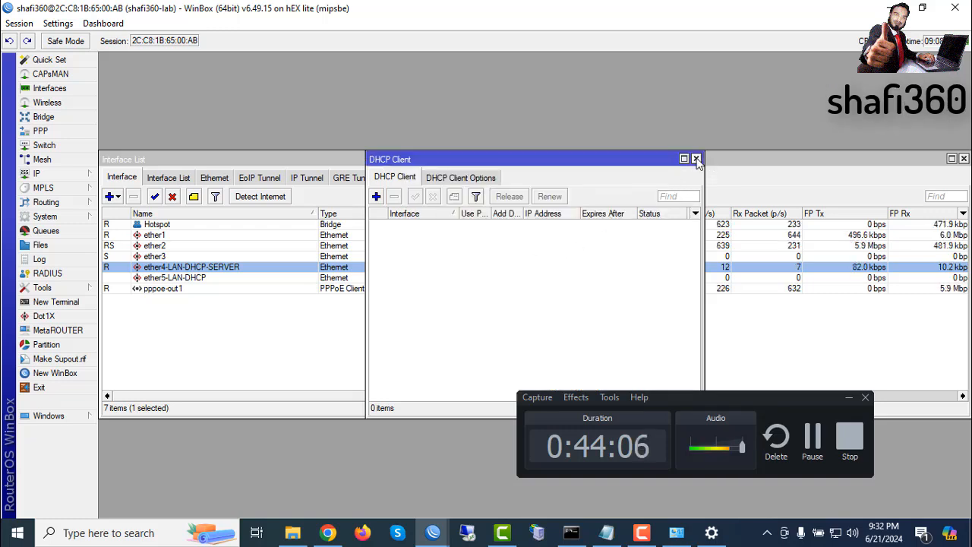
click(696, 159)
- Open the DHCP Server list, review the interfaces offered by DHCP Setup and close the setup without running it
click(43, 175)
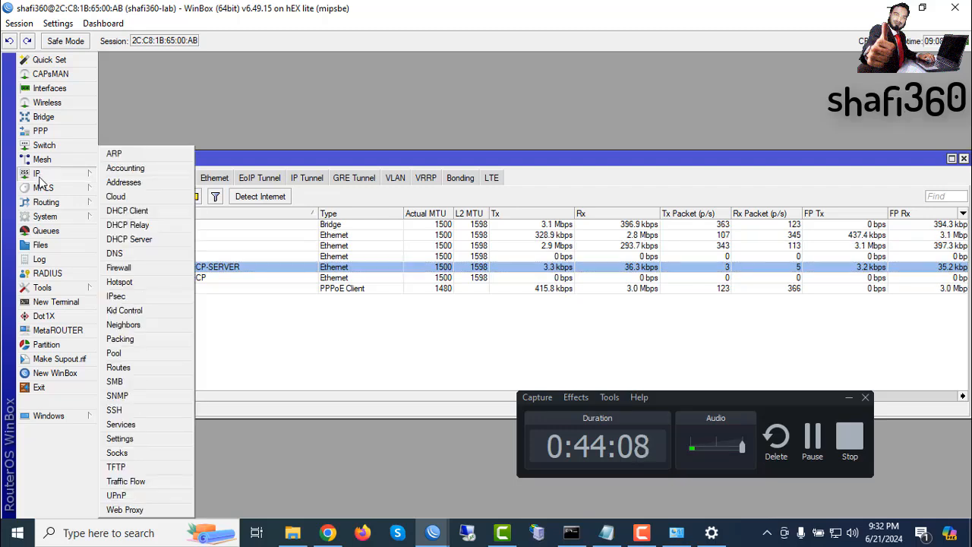
click(130, 242)
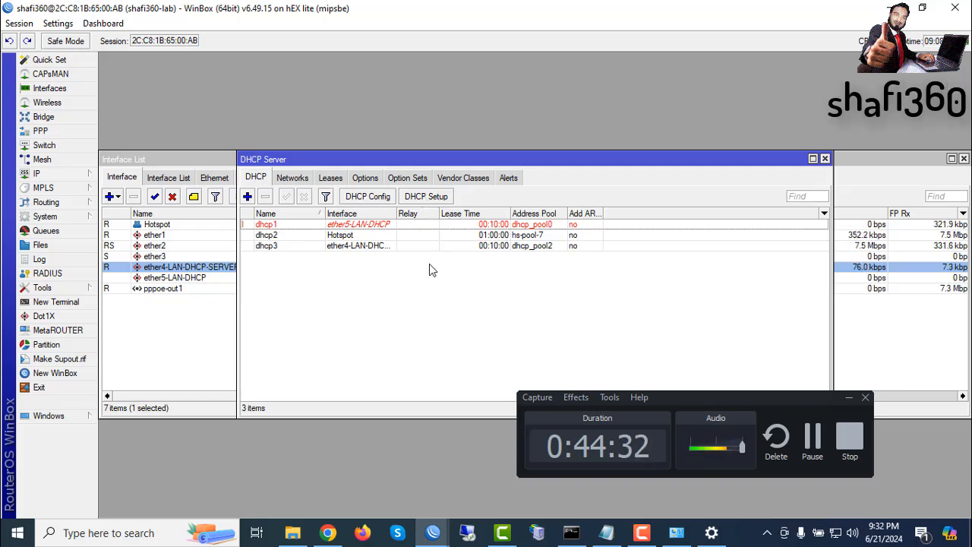
click(427, 197)
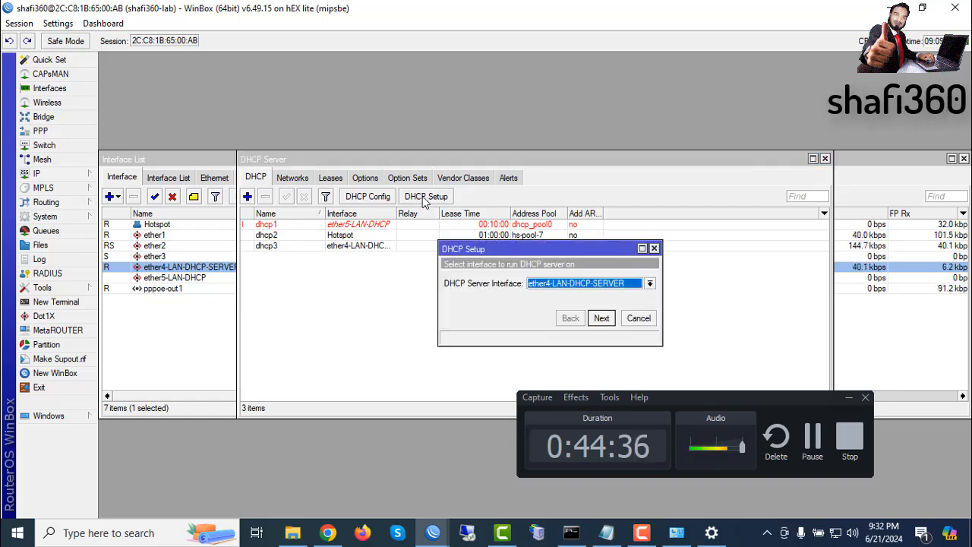
click(651, 283)
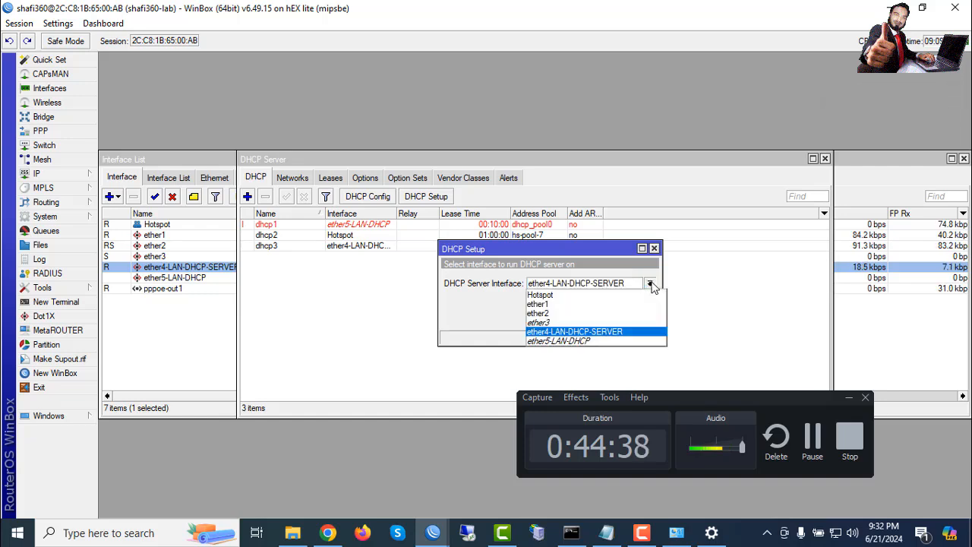
click(650, 284)
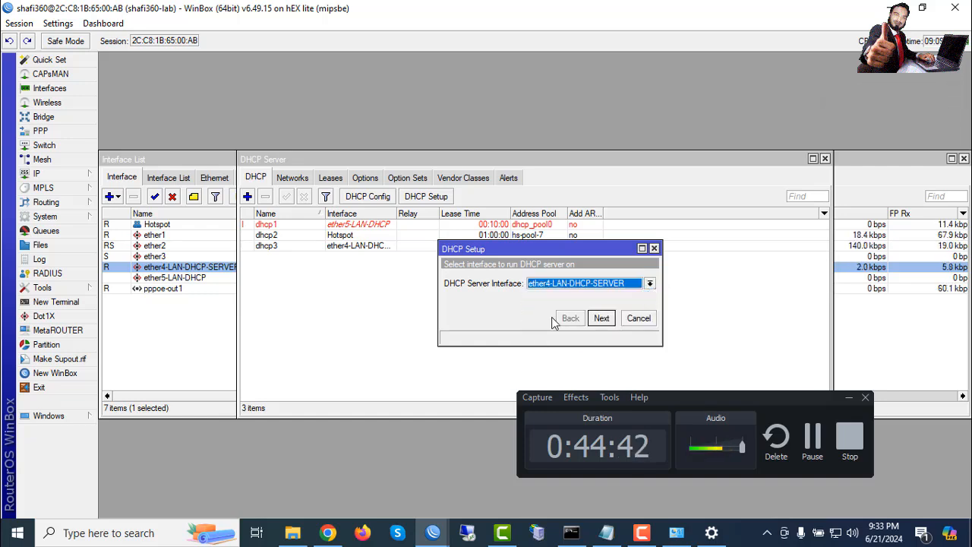
click(654, 249)
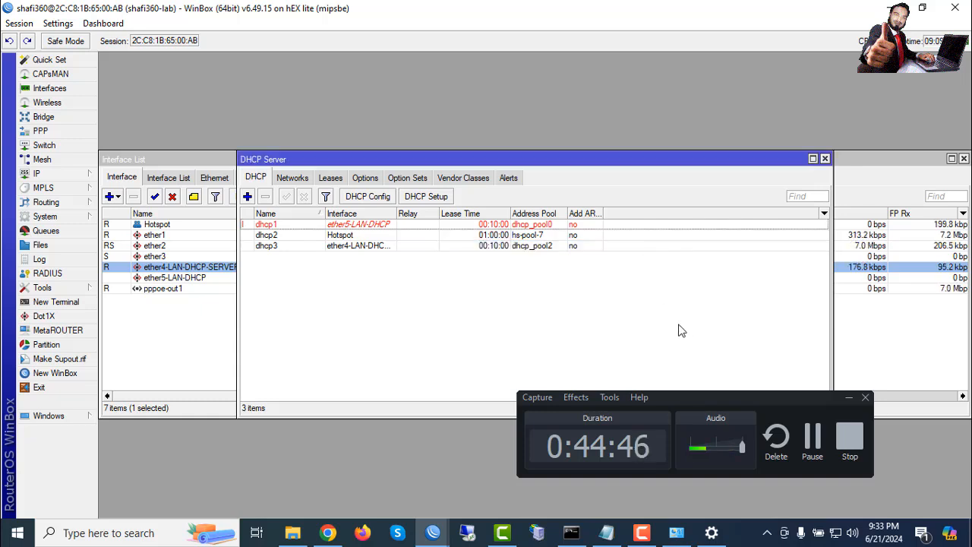